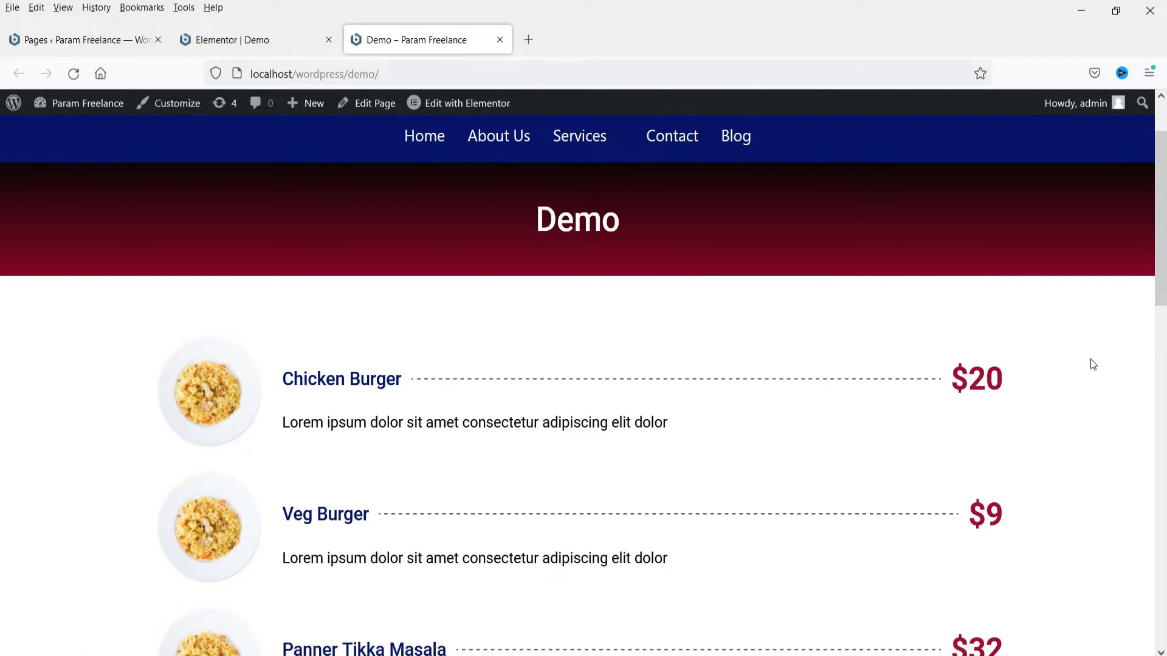
- Examine the two finished food menu price lists on the published Demo page at full desktop width
{"action": "scroll", "coordinate": [1083, 371], "scroll_direction": "down", "scroll_amount": 1}
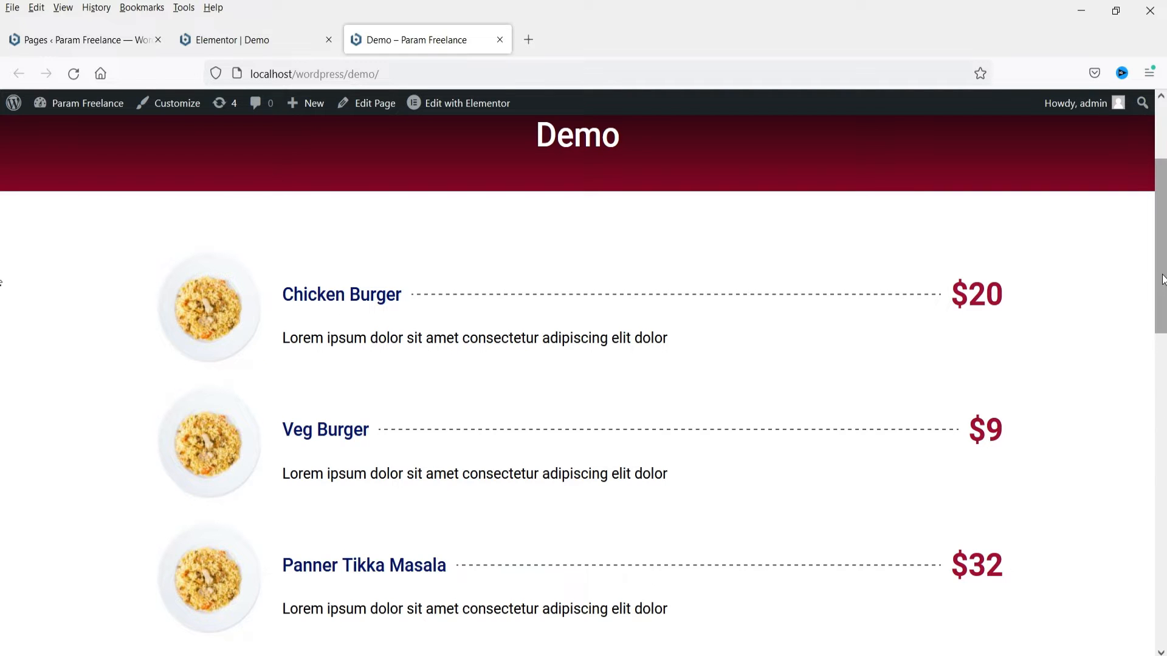
{"action": "left_click_drag", "start_coordinate": [1162, 279], "coordinate": [1164, 472]}
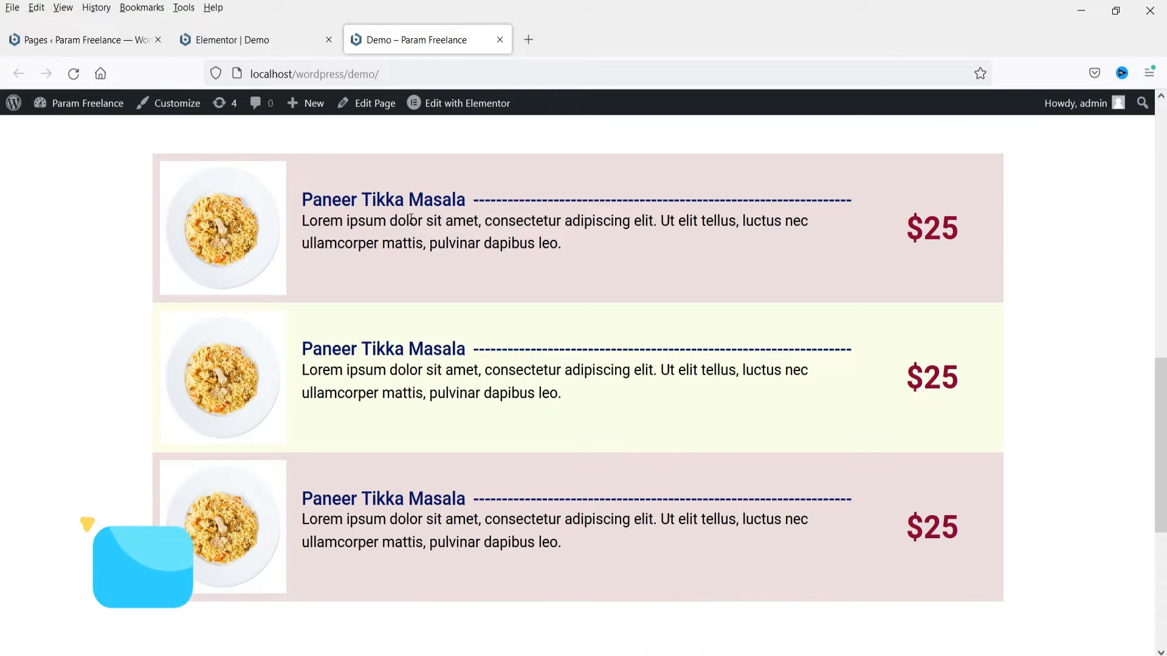
{"action": "scroll", "coordinate": [19, 357], "scroll_direction": "up", "scroll_amount": 2}
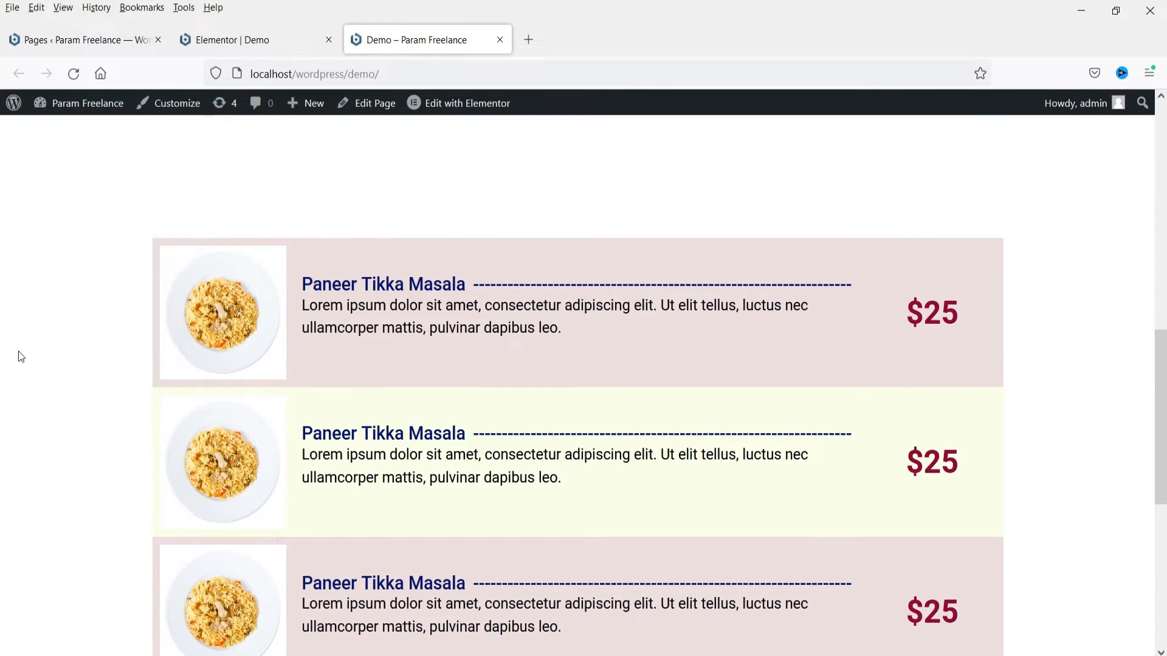
{"action": "scroll", "coordinate": [24, 354], "scroll_direction": "down", "scroll_amount": 2}
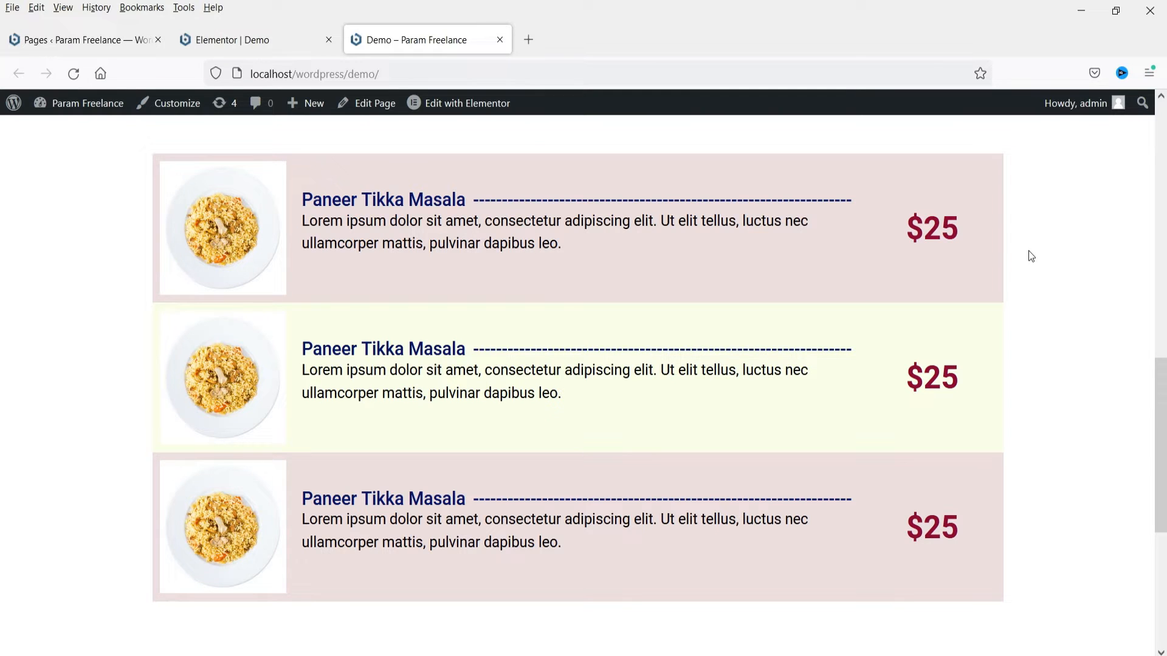
- Shrink the browser window to phone width and examine how both food menu lists adapt on the Demo page
{"action": "left_click", "coordinate": [1118, 15]}
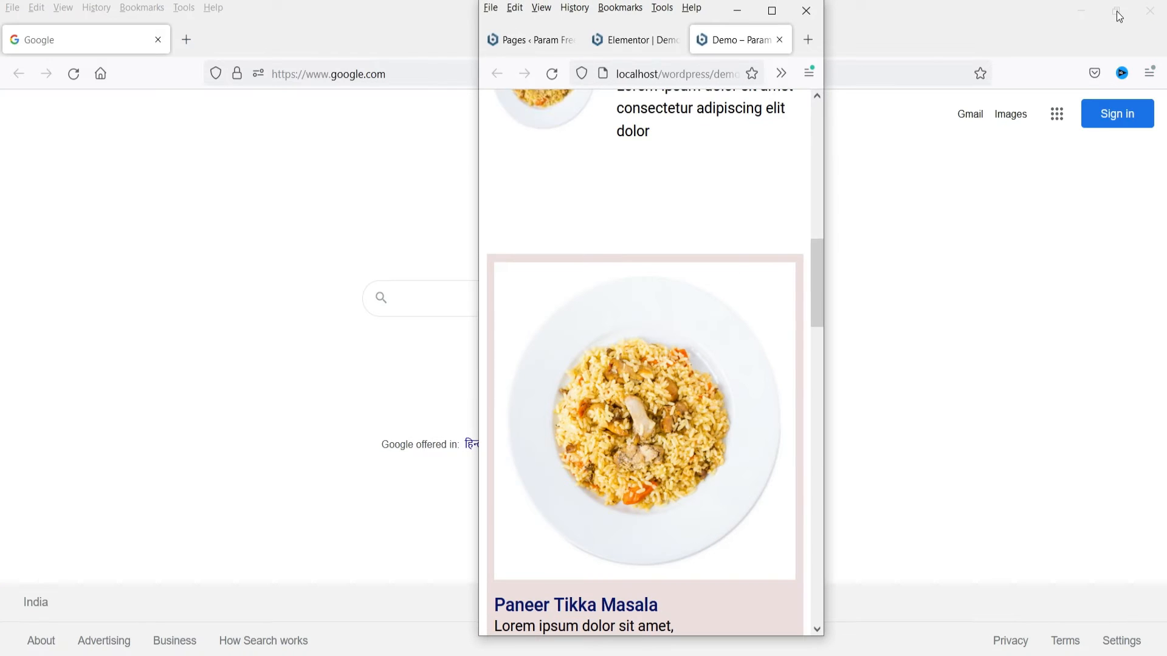
{"action": "scroll", "coordinate": [772, 295], "scroll_direction": "down", "scroll_amount": 3}
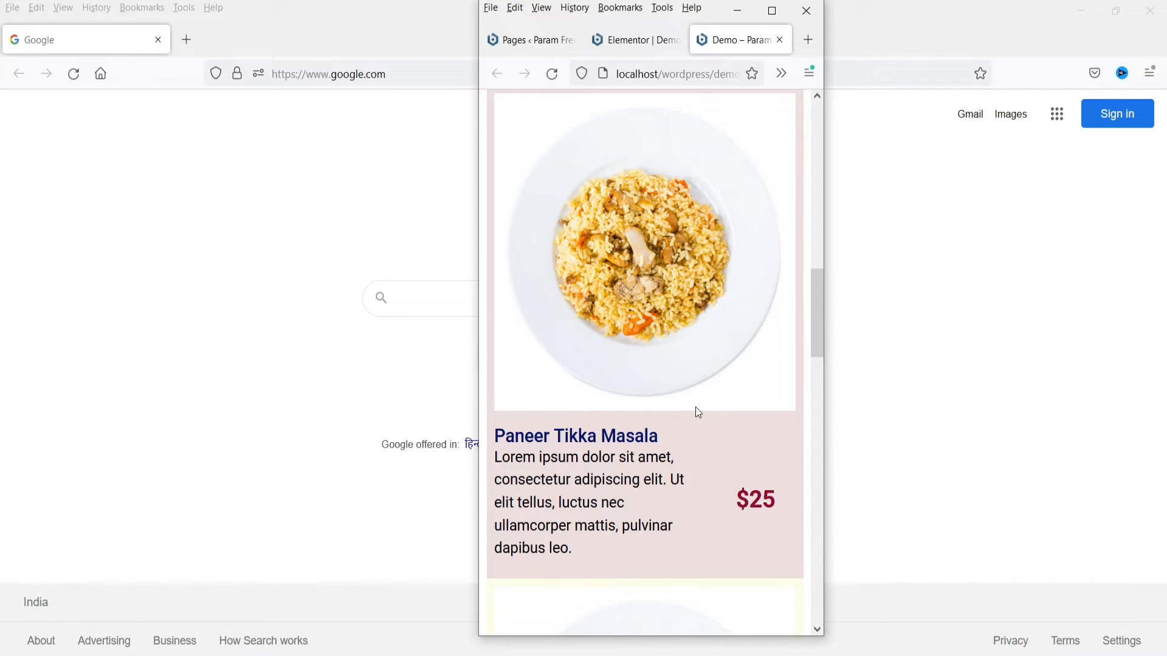
{"action": "scroll", "coordinate": [696, 403], "scroll_direction": "up", "scroll_amount": 9}
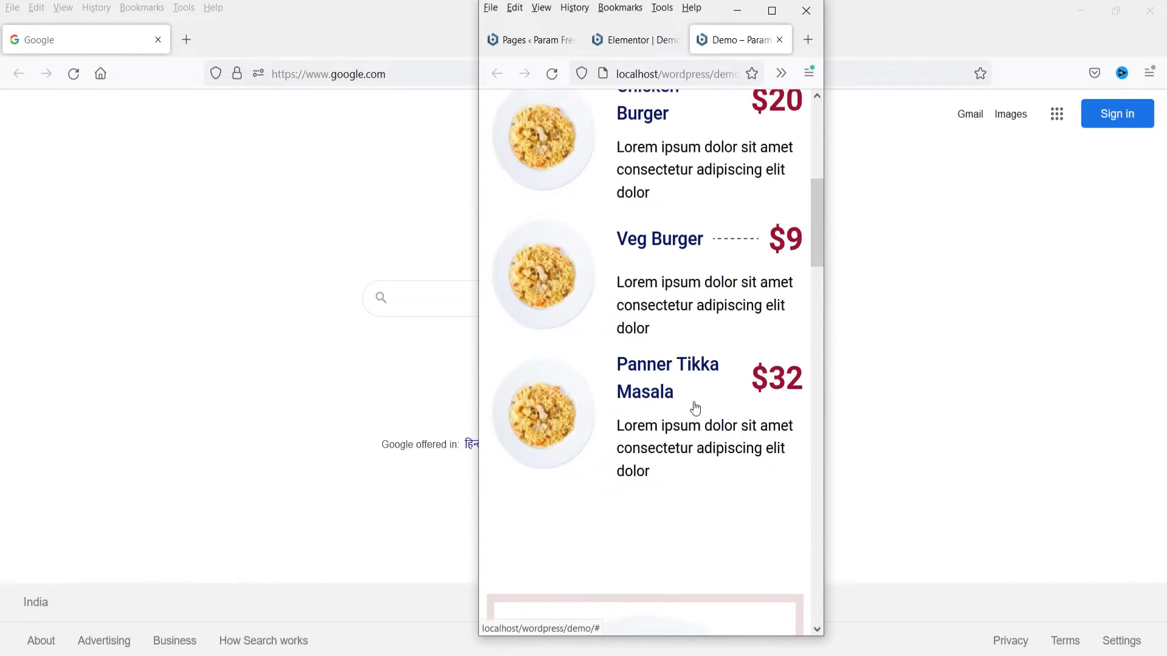
{"action": "scroll", "coordinate": [696, 407], "scroll_direction": "up", "scroll_amount": 3}
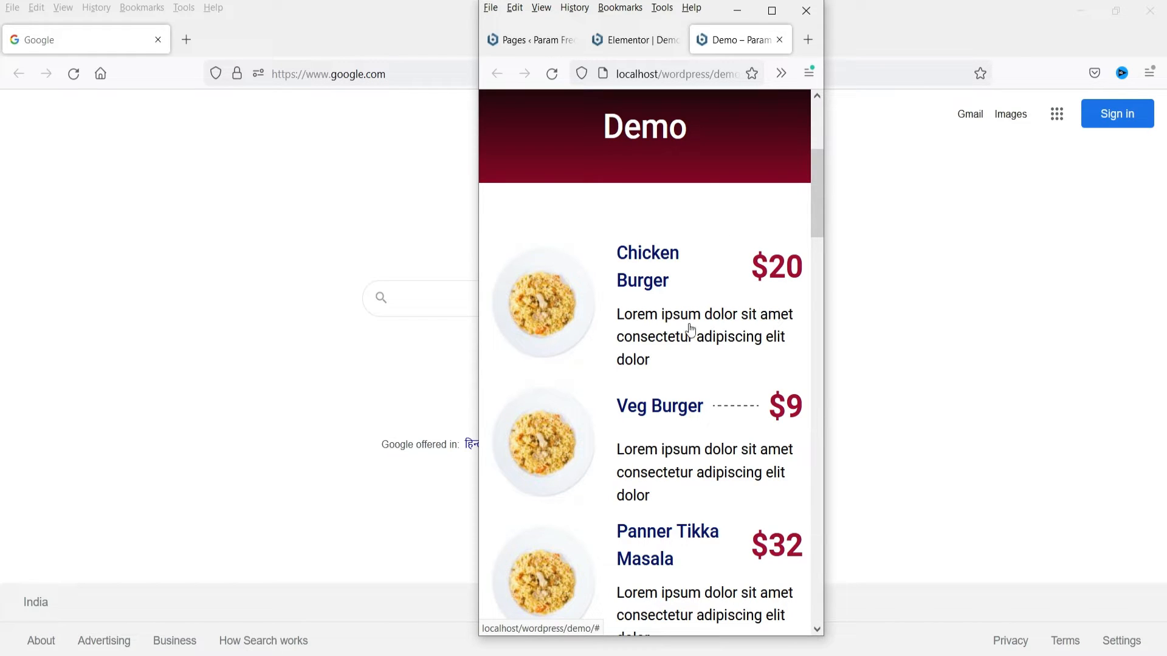
{"action": "left_click_drag", "start_coordinate": [818, 222], "coordinate": [820, 245]}
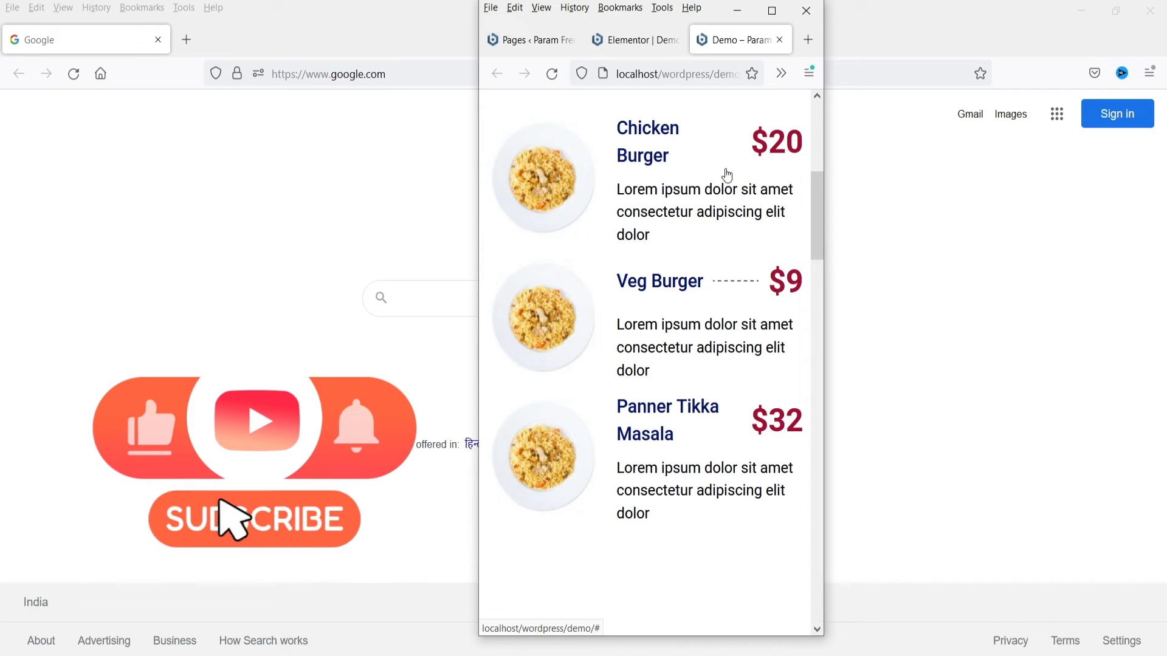
{"action": "left_click_drag", "start_coordinate": [818, 216], "coordinate": [832, 316]}
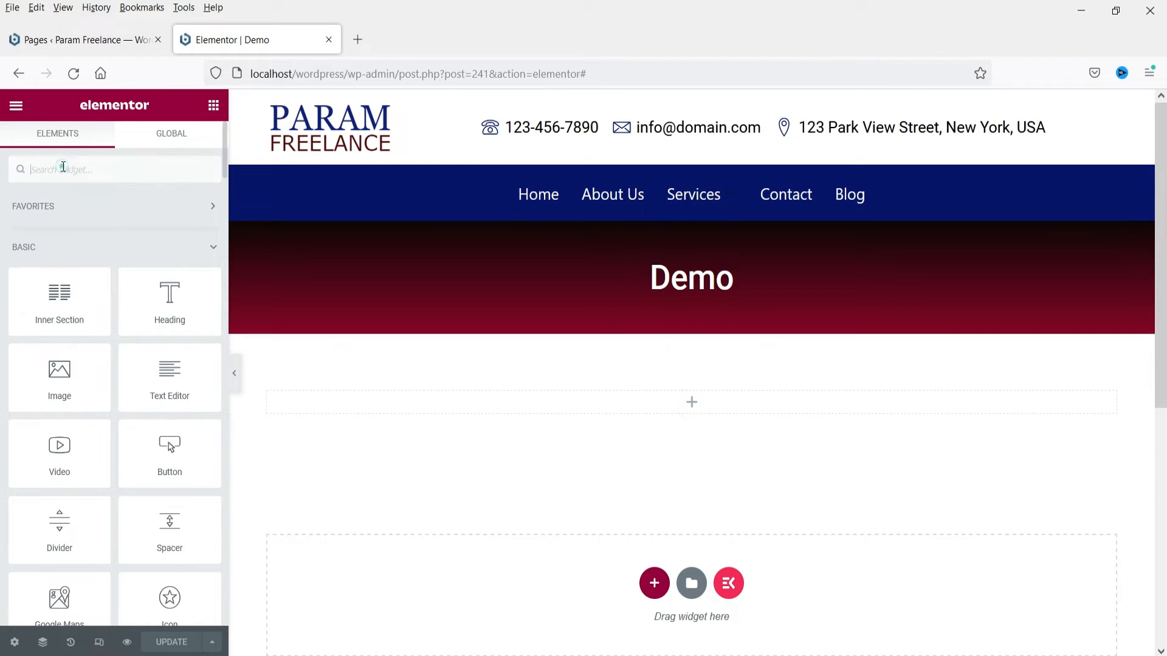
- Find the Price List widget and place it in the empty section below the Demo banner
{"action": "type", "text": "price"}
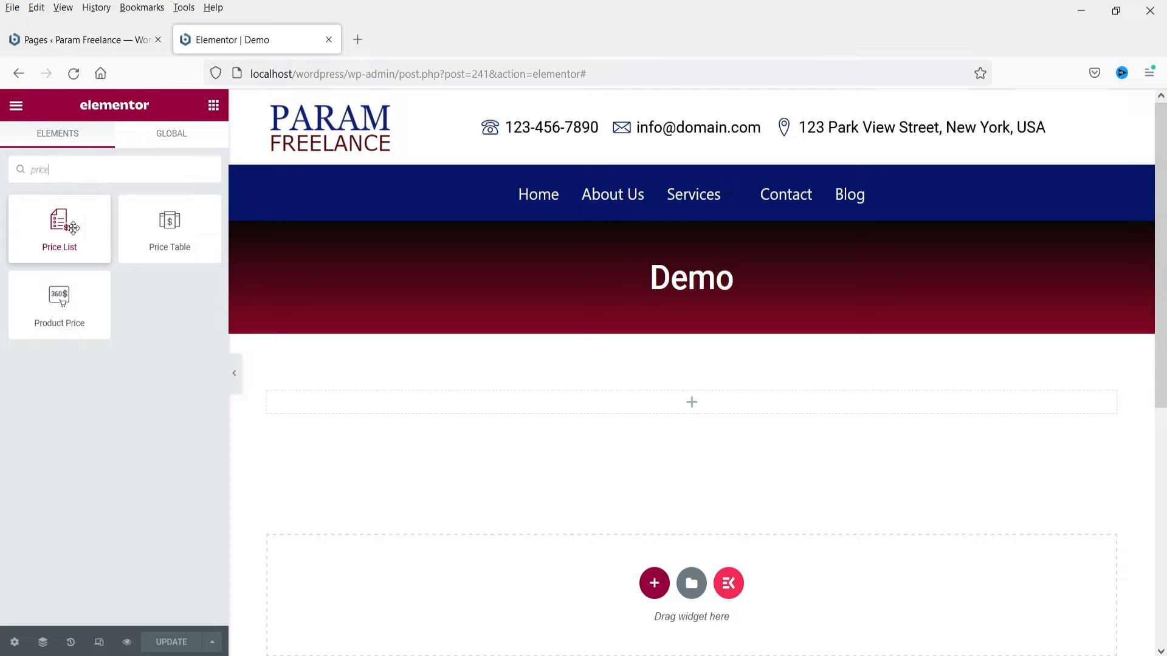
{"action": "left_click_drag", "start_coordinate": [54, 216], "coordinate": [592, 404]}
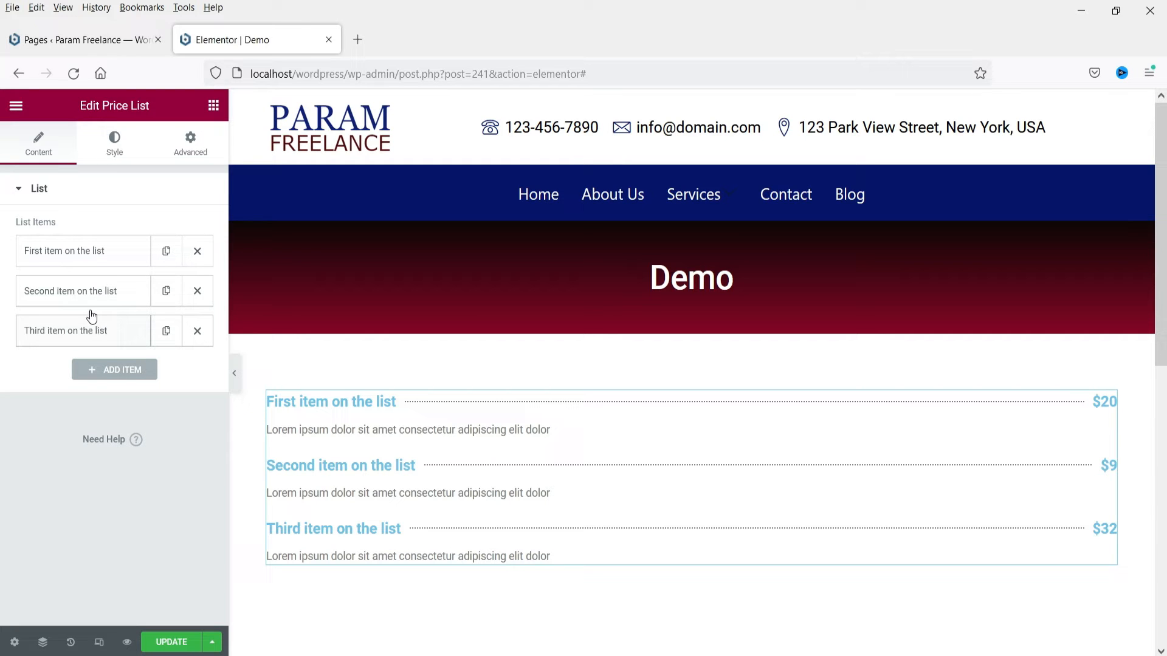
- Set the title of the price list's first item to "Chicken Burger"
{"action": "left_click", "coordinate": [82, 256]}
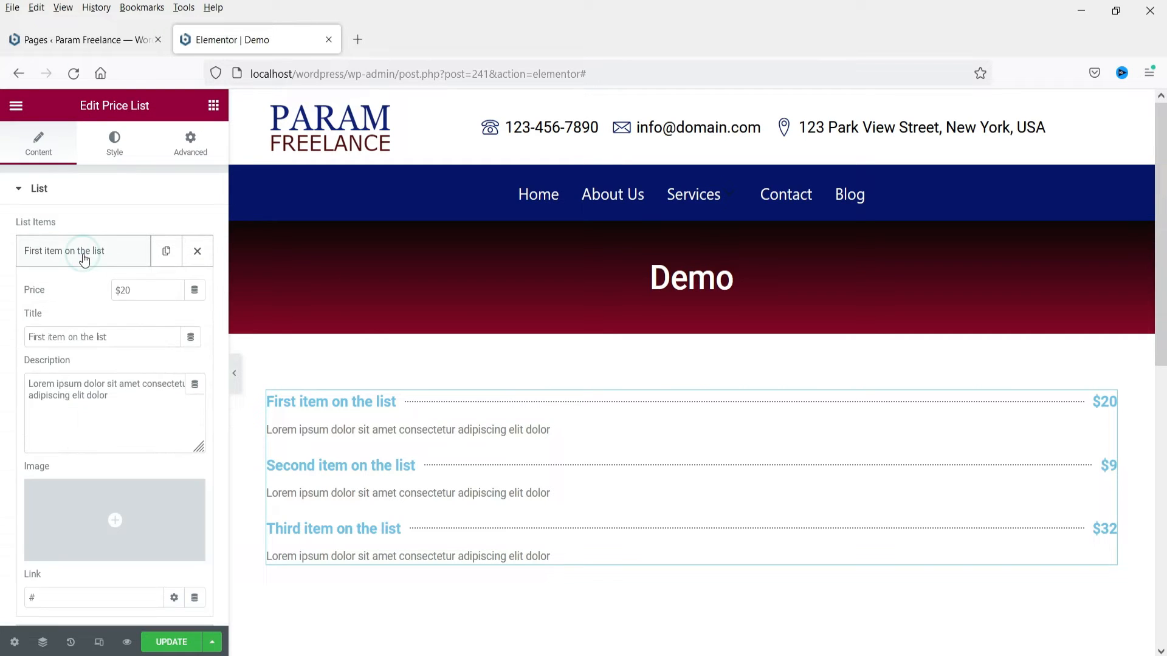
{"action": "left_click", "coordinate": [122, 335]}
{"action": "left_click_drag", "start_coordinate": [144, 340], "coordinate": [95, 340]}
{"action": "triple_click", "coordinate": [144, 339]}
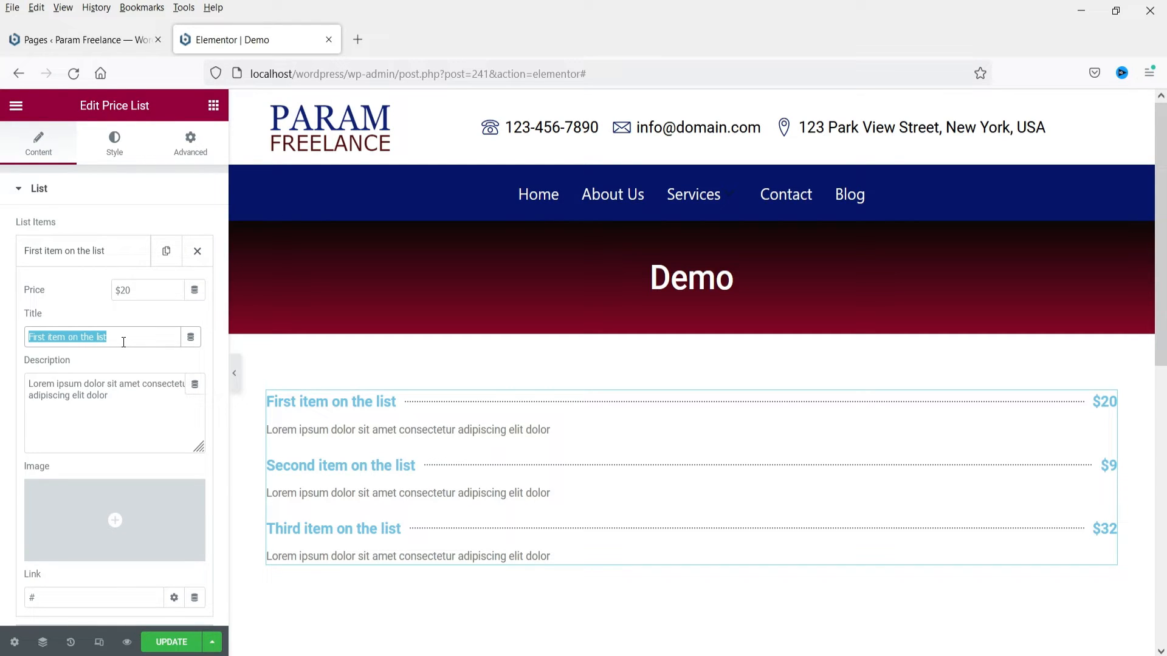
{"action": "type", "text": "Chi"}
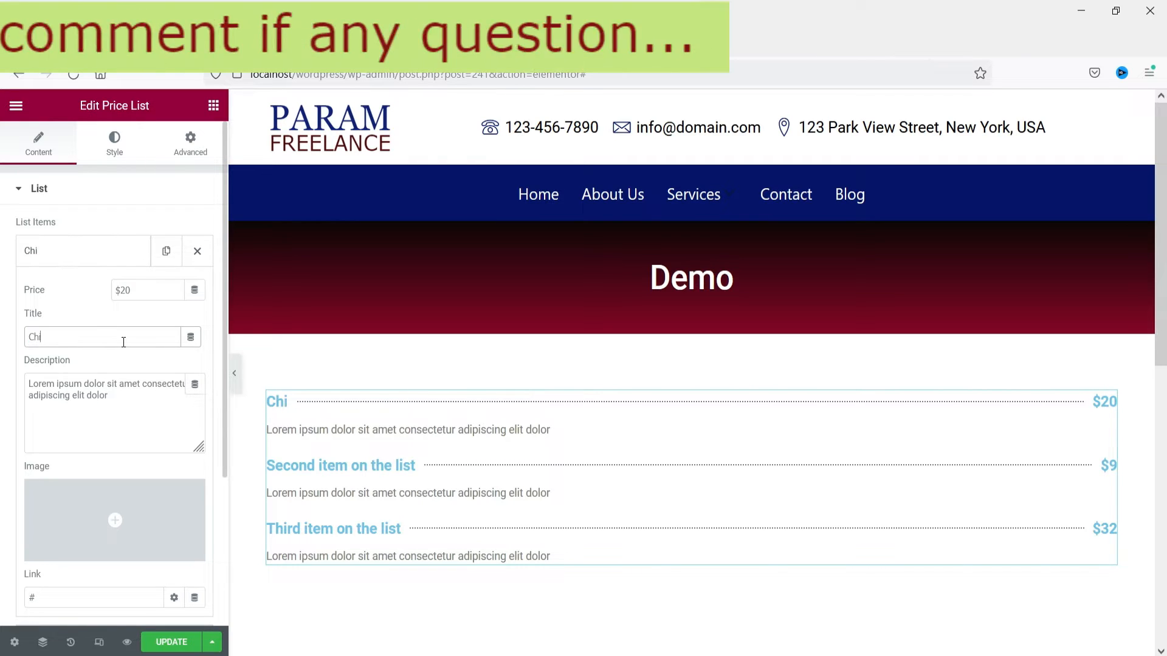
{"action": "type", "text": "cken Burger"}
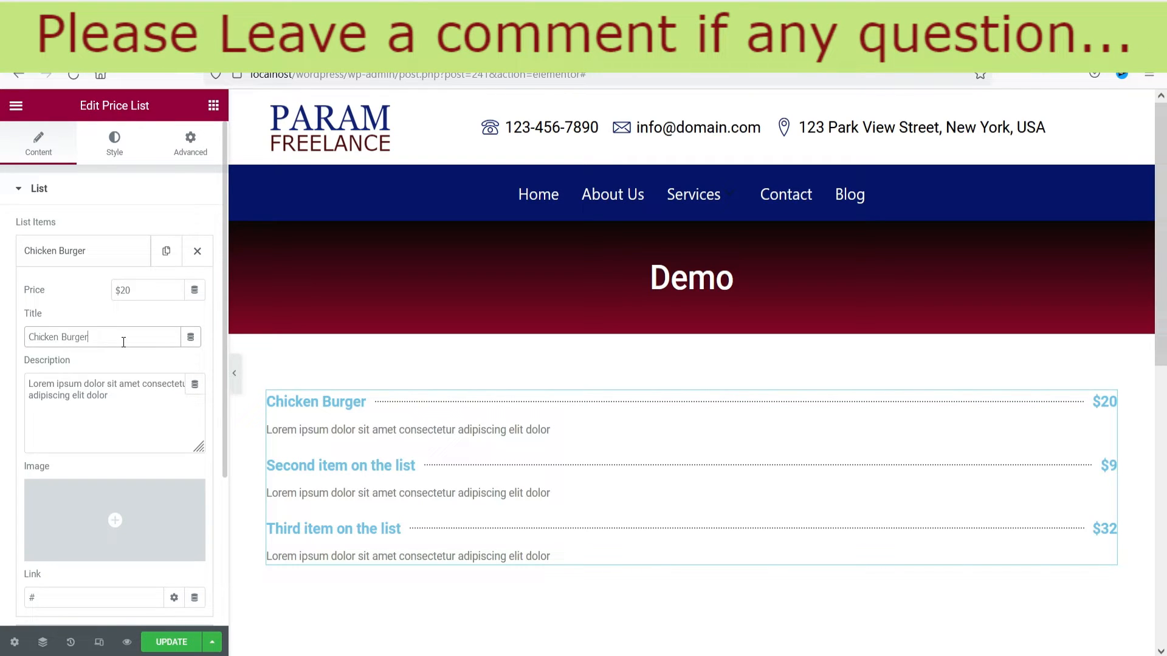
{"action": "left_click", "coordinate": [130, 395]}
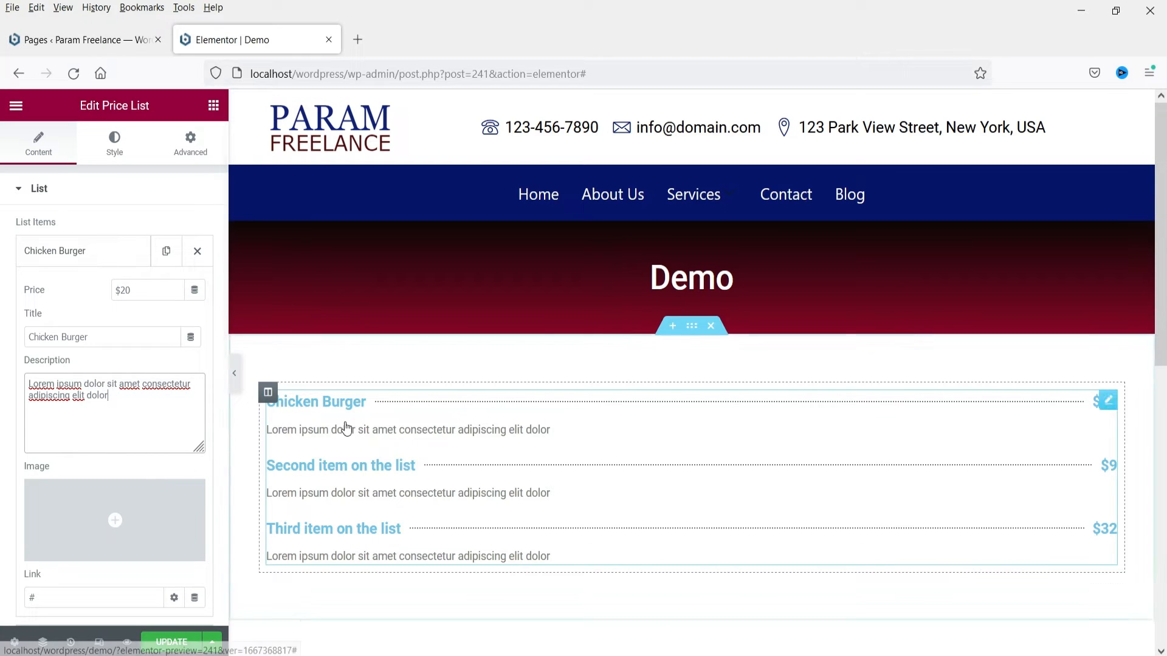
- Upload menu-food-1 from the Desktop and insert it as the Chicken Burger item's image
{"action": "mouse_move", "coordinate": [75, 510]}
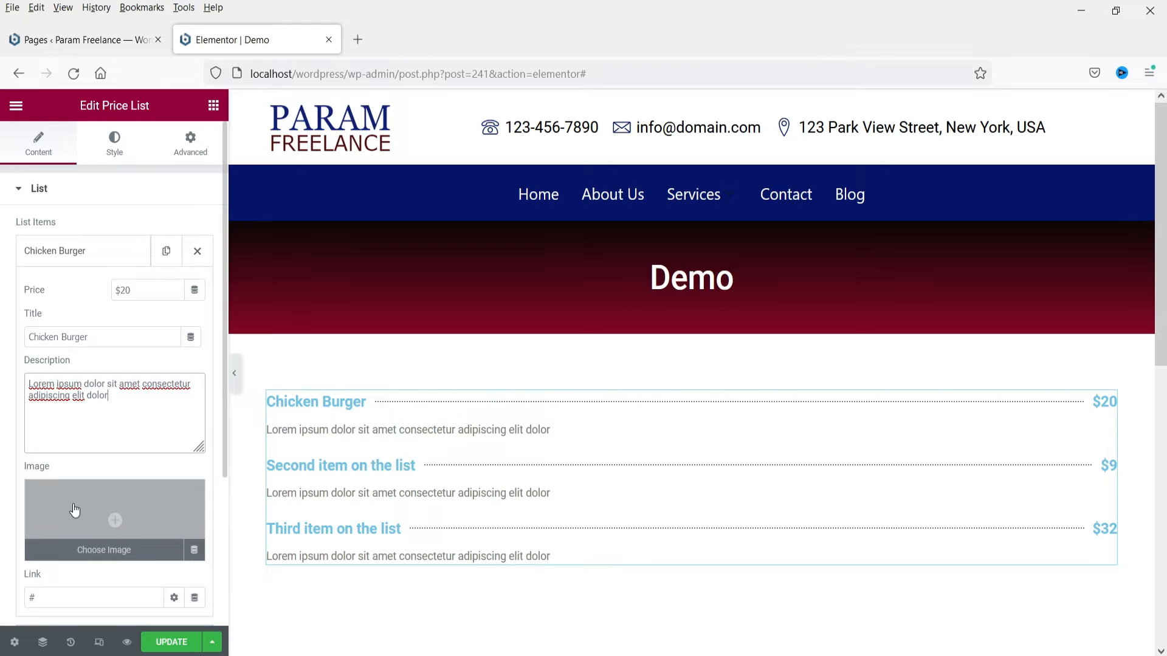
{"action": "left_click", "coordinate": [75, 511]}
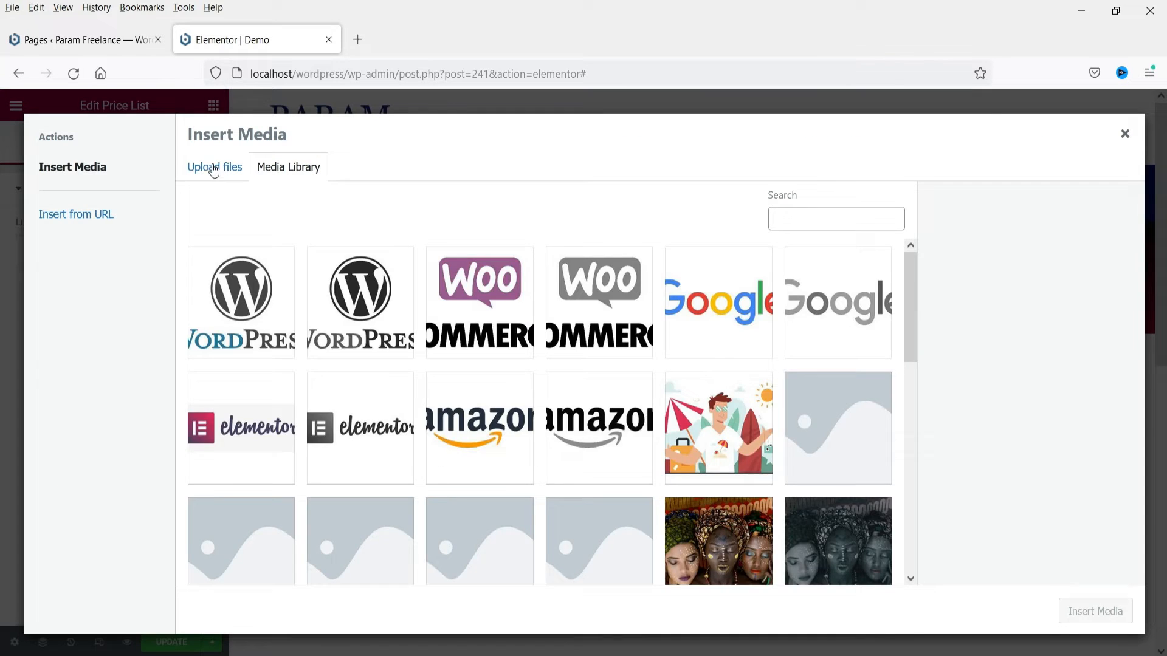
{"action": "left_click", "coordinate": [213, 165]}
{"action": "left_click", "coordinate": [662, 380]}
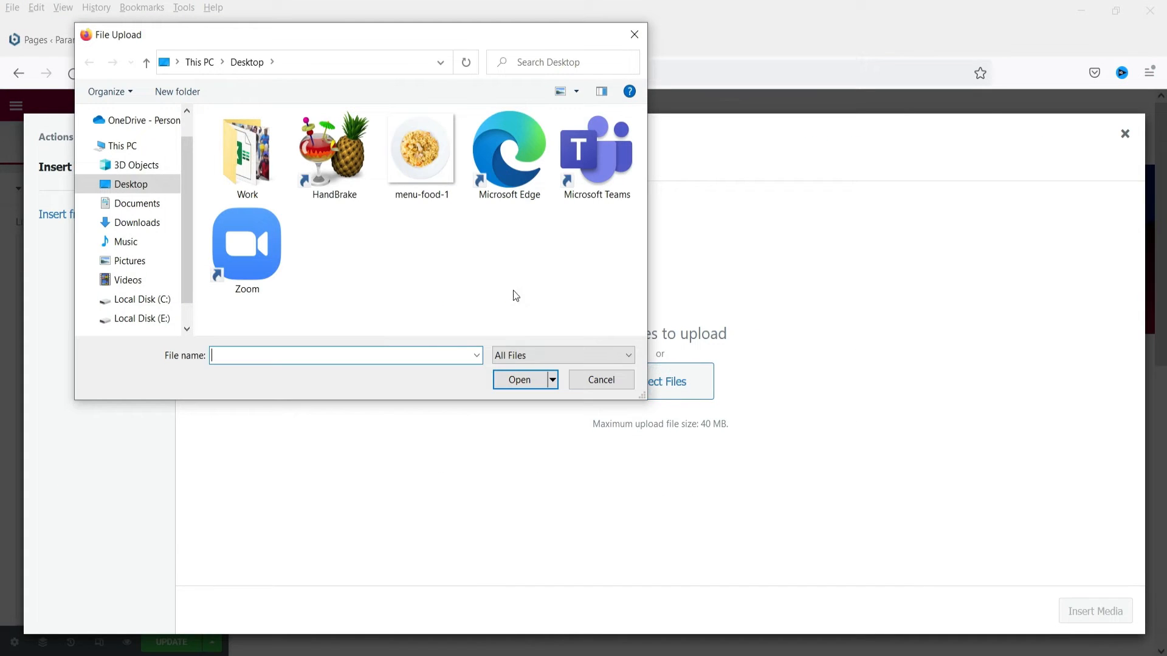
{"action": "double_click", "coordinate": [424, 193]}
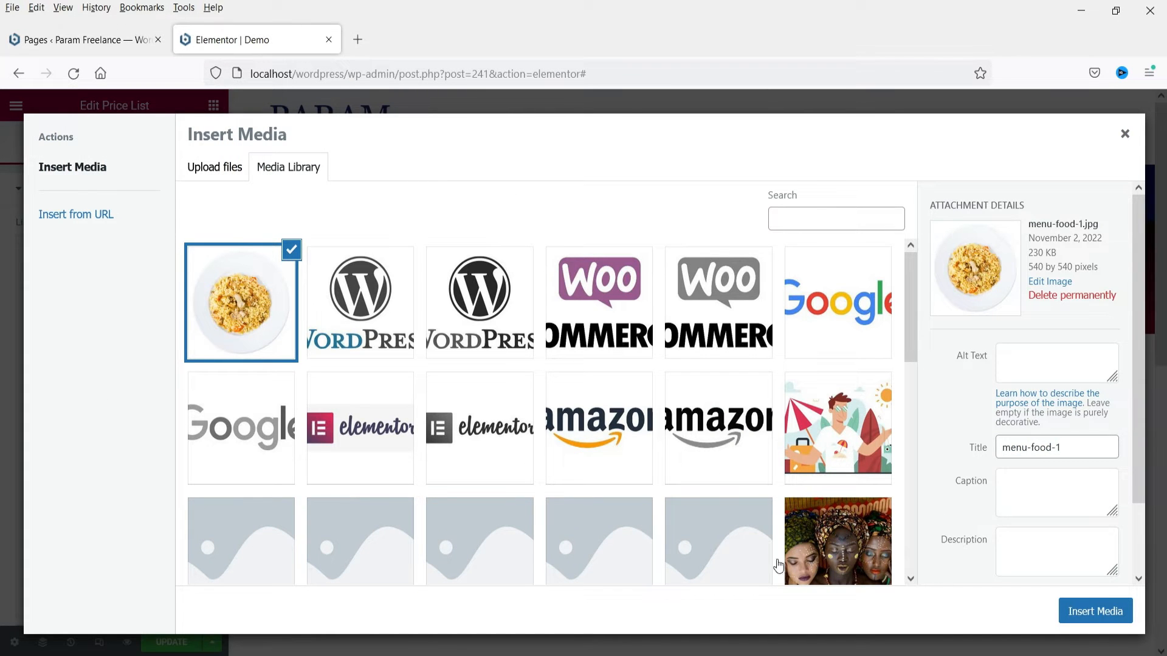
{"action": "left_click", "coordinate": [1095, 611]}
{"action": "scroll", "coordinate": [924, 443], "scroll_direction": "down", "scroll_amount": 3}
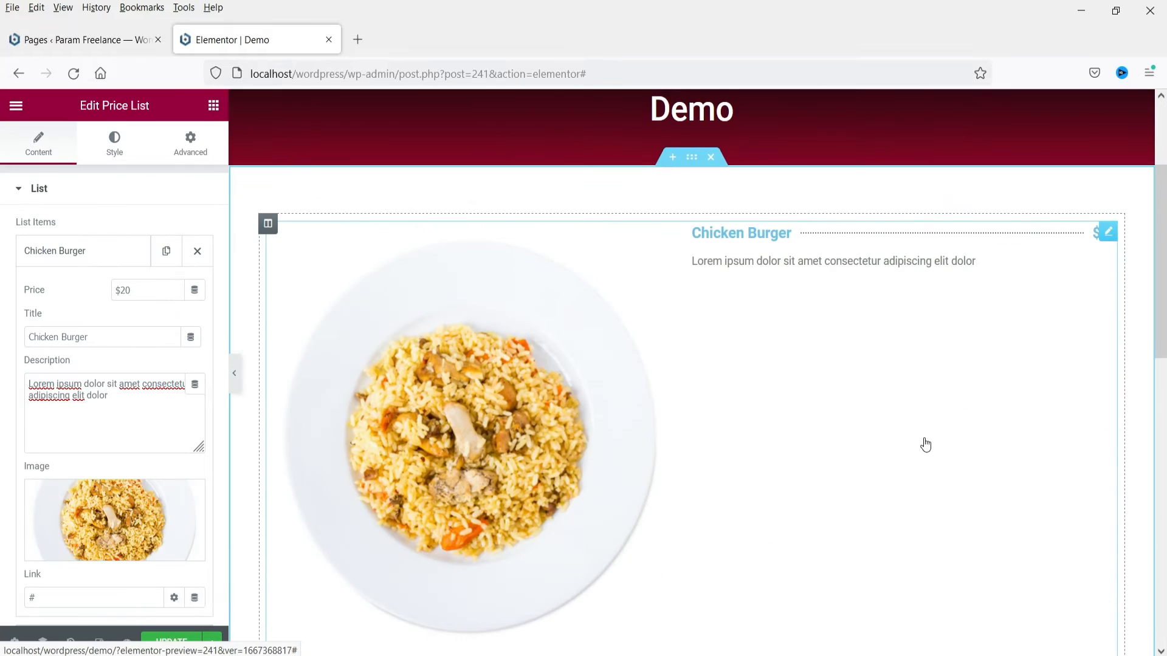
- Try the Medium - 300 x 300 size for the price list image, and set it back to Thumbnail - 150 x 150
{"action": "left_click", "coordinate": [90, 247]}
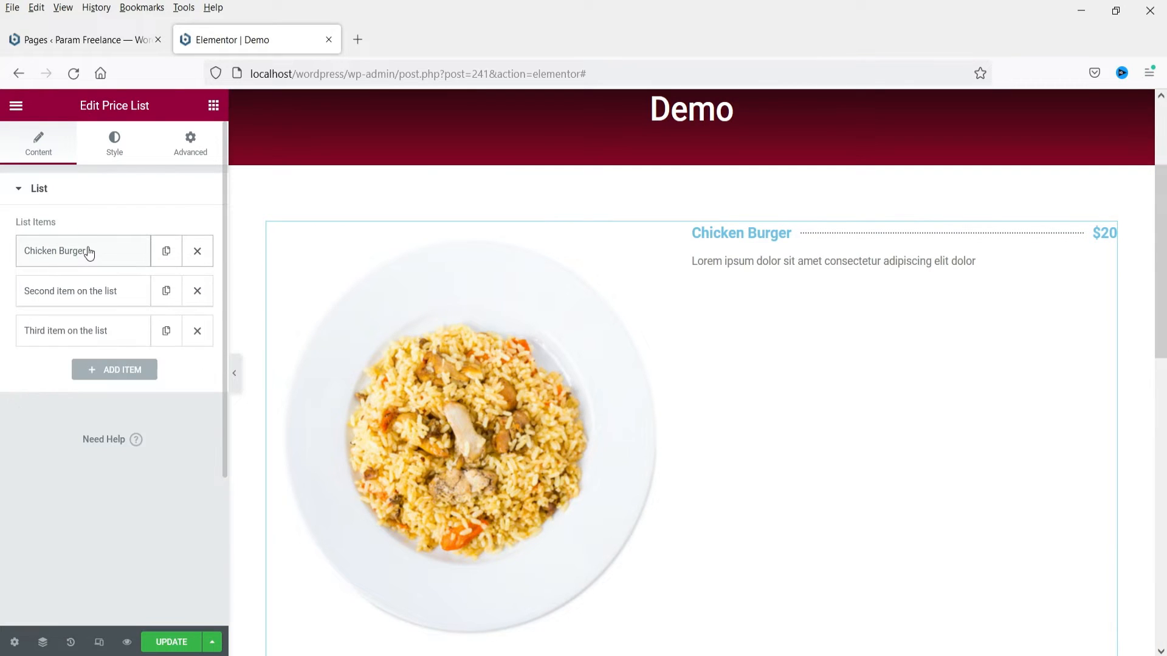
{"action": "left_click", "coordinate": [109, 149]}
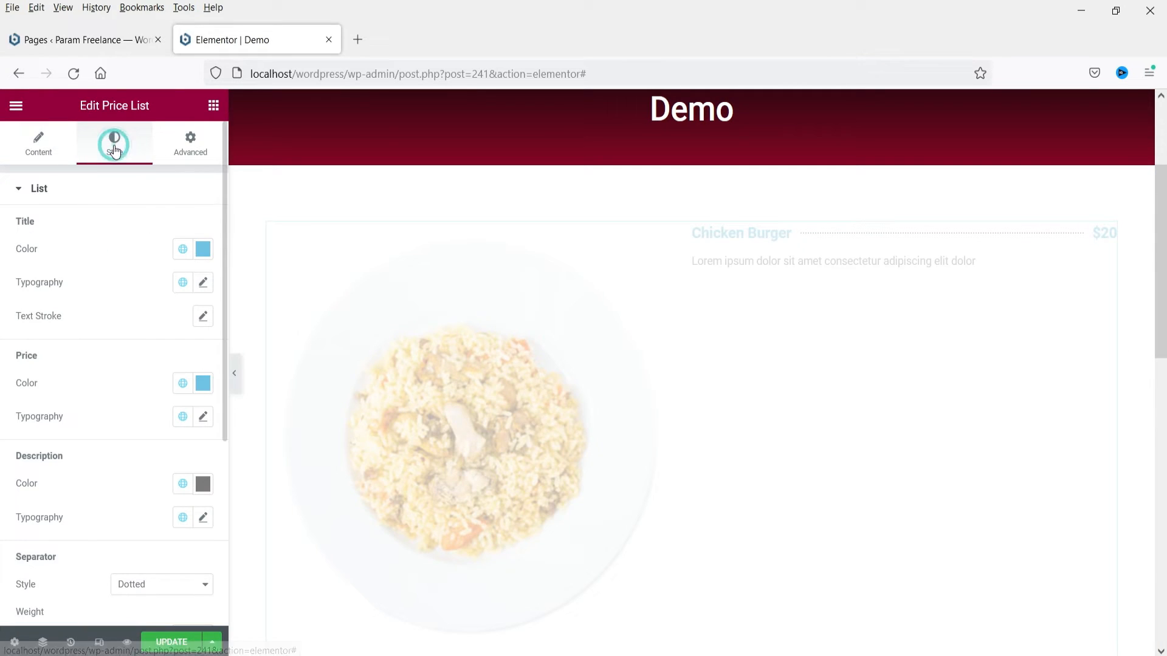
{"action": "left_click", "coordinate": [88, 189]}
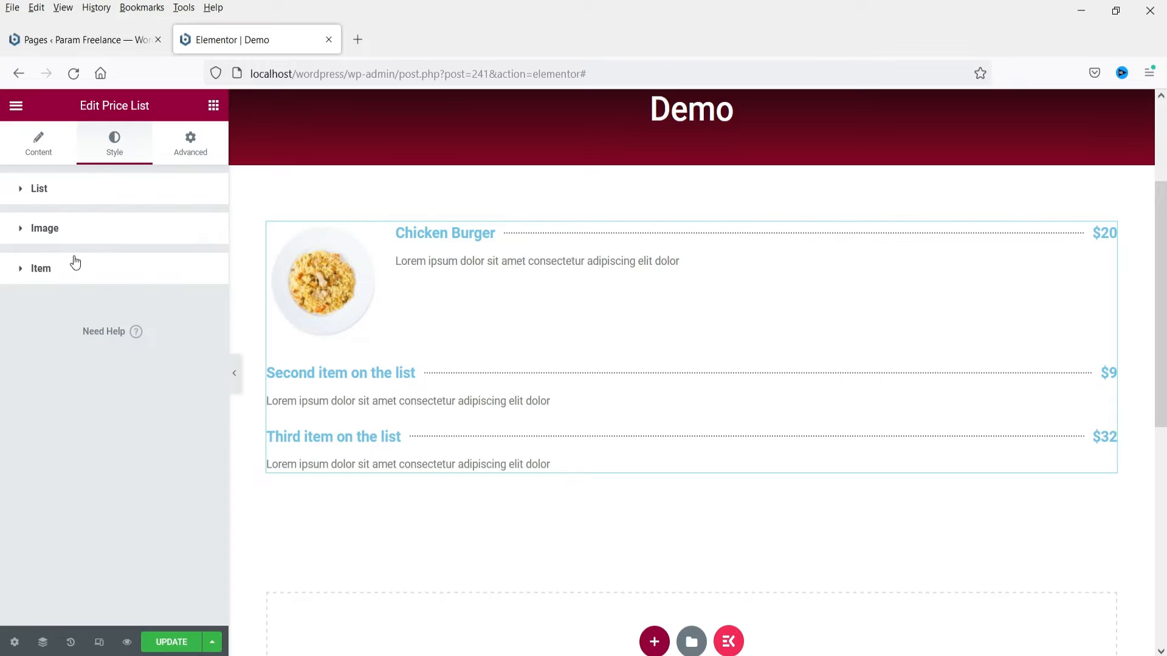
{"action": "left_click", "coordinate": [70, 234]}
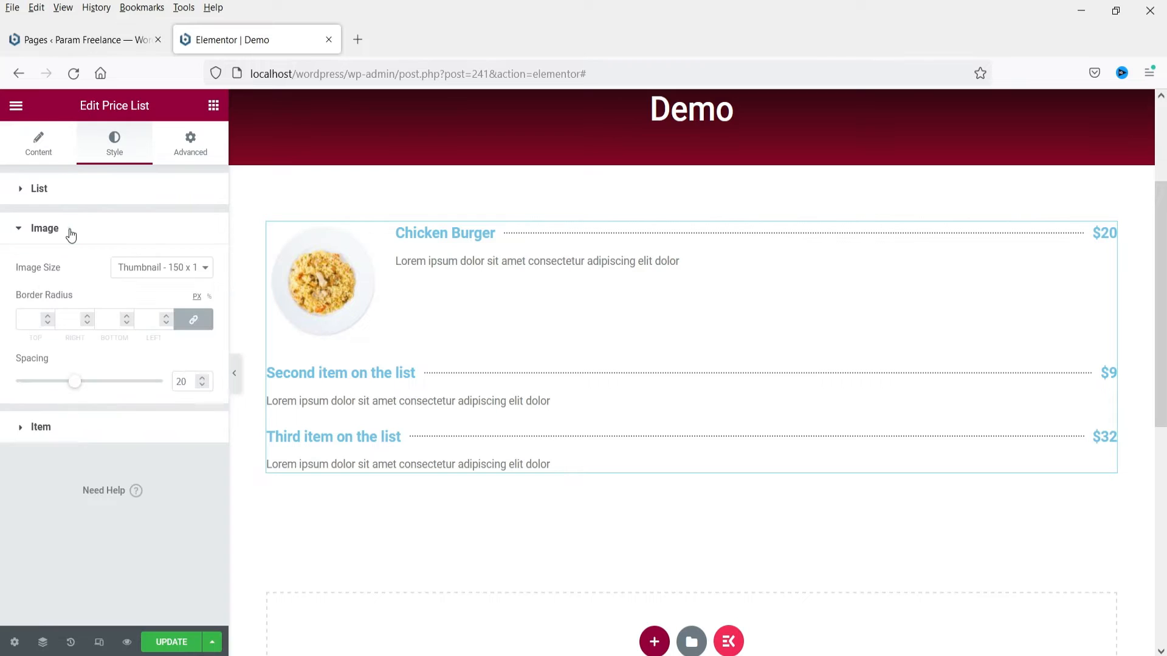
{"action": "left_click", "coordinate": [162, 273]}
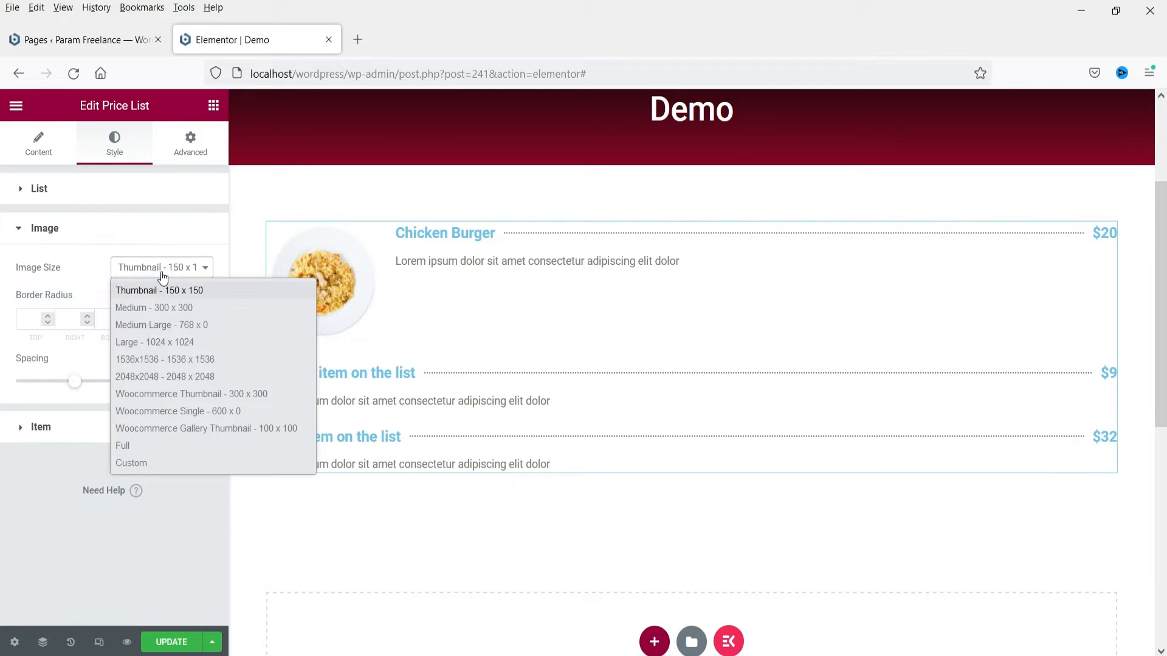
{"action": "left_click", "coordinate": [158, 308]}
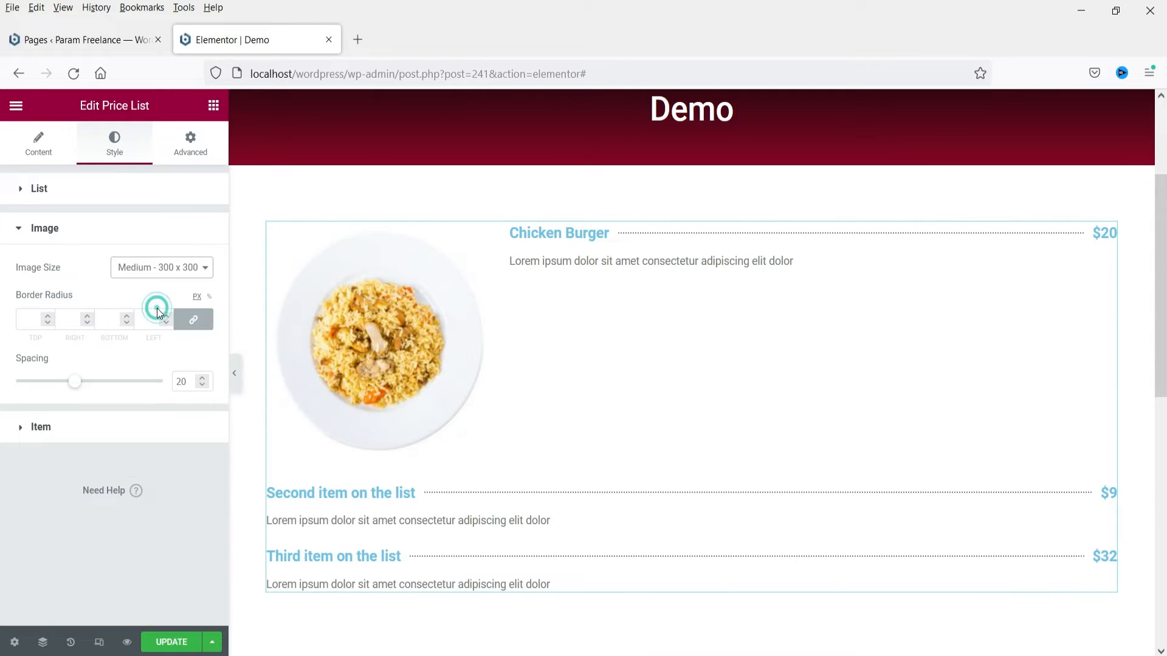
{"action": "left_click", "coordinate": [144, 271]}
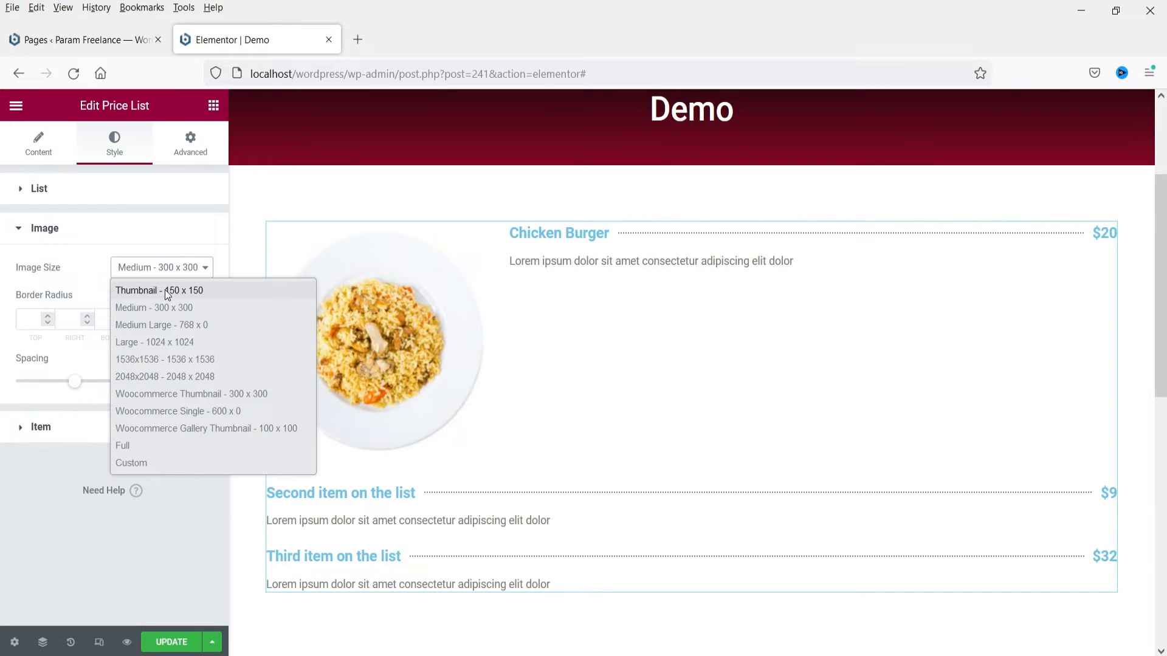
{"action": "left_click", "coordinate": [165, 290]}
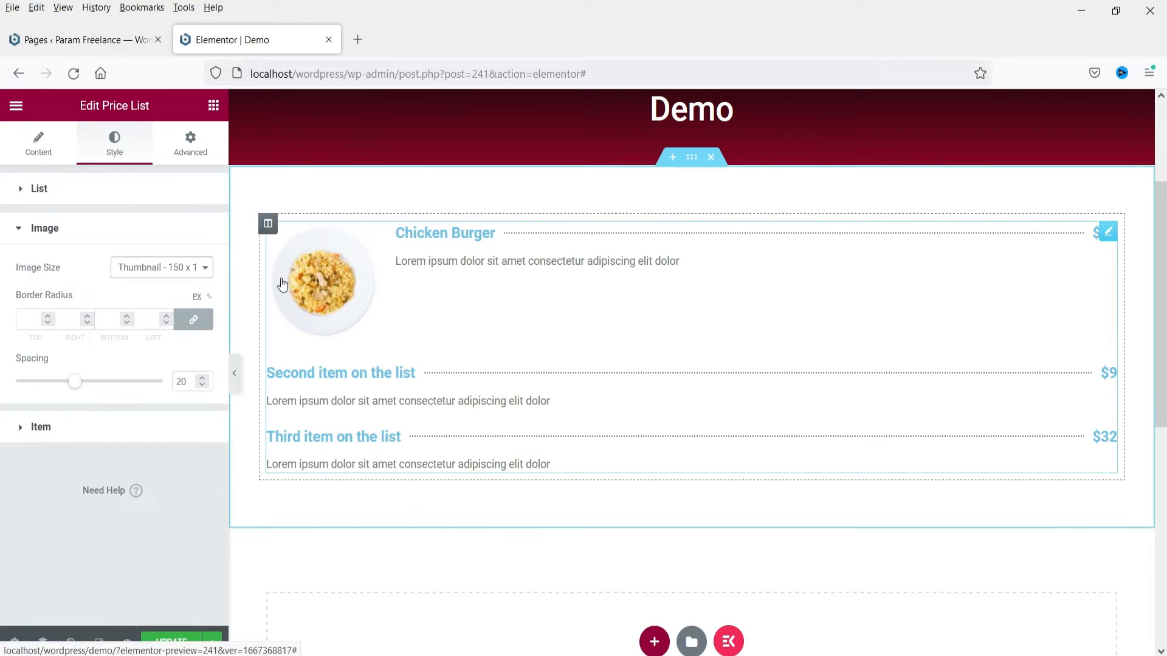
- Review the Chicken Burger item's content settings, including its description and link, and collapse the item
{"action": "left_click", "coordinate": [26, 187]}
{"action": "left_click", "coordinate": [33, 155]}
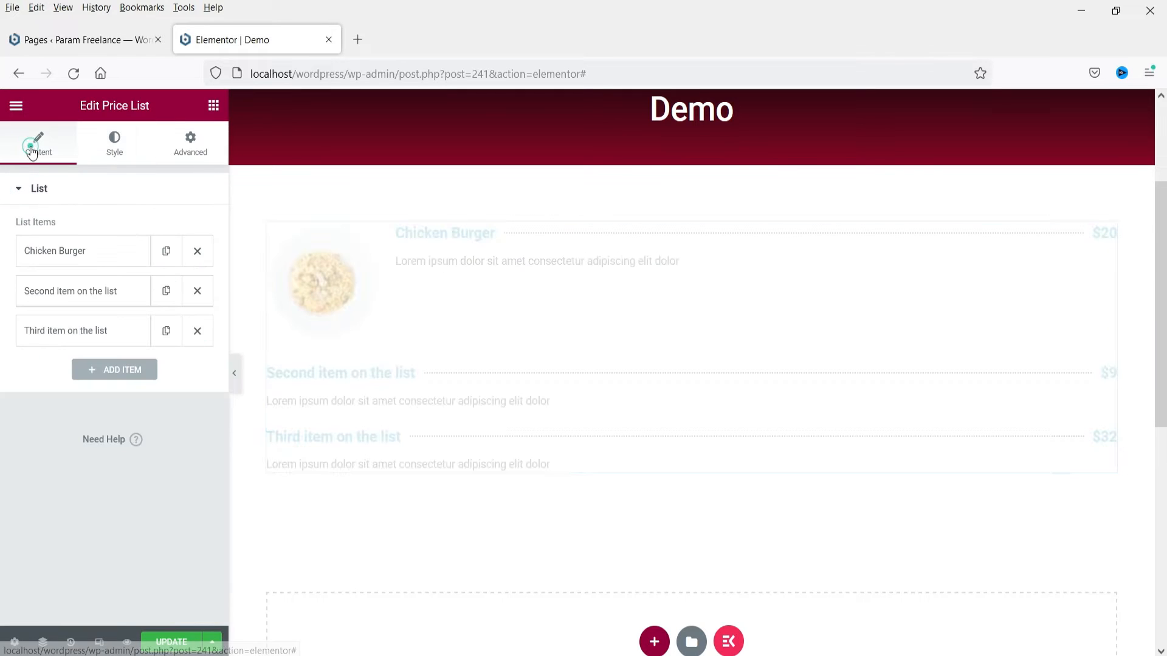
{"action": "left_click", "coordinate": [87, 248]}
{"action": "left_click", "coordinate": [116, 399]}
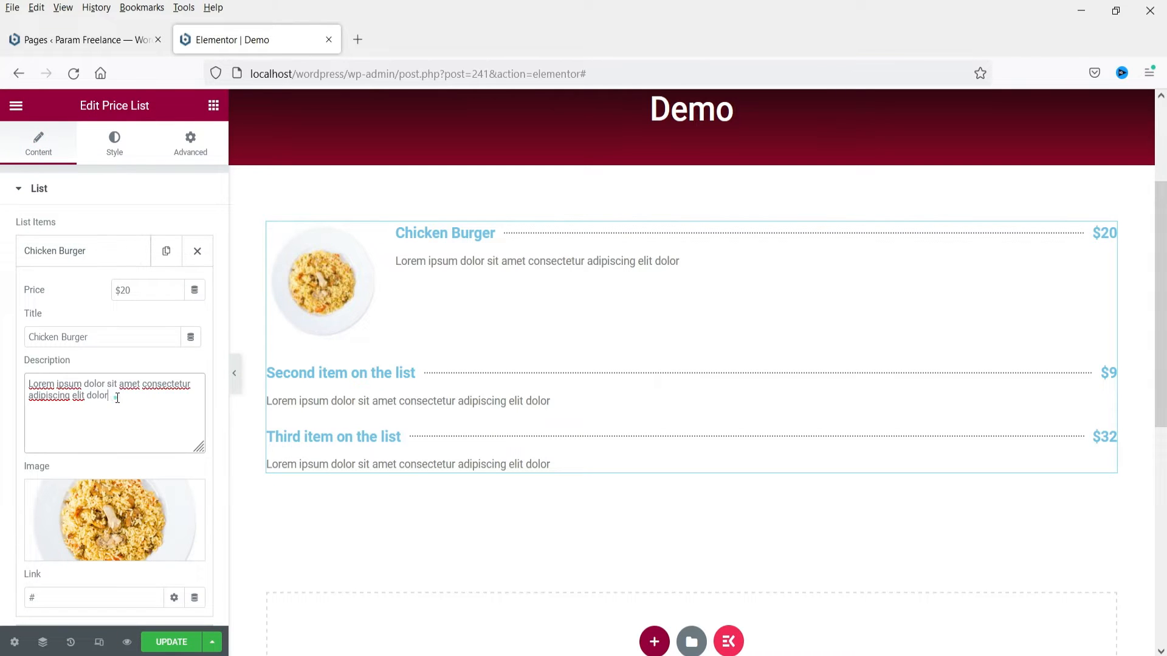
{"action": "scroll", "coordinate": [91, 401], "scroll_direction": "down", "scroll_amount": 3}
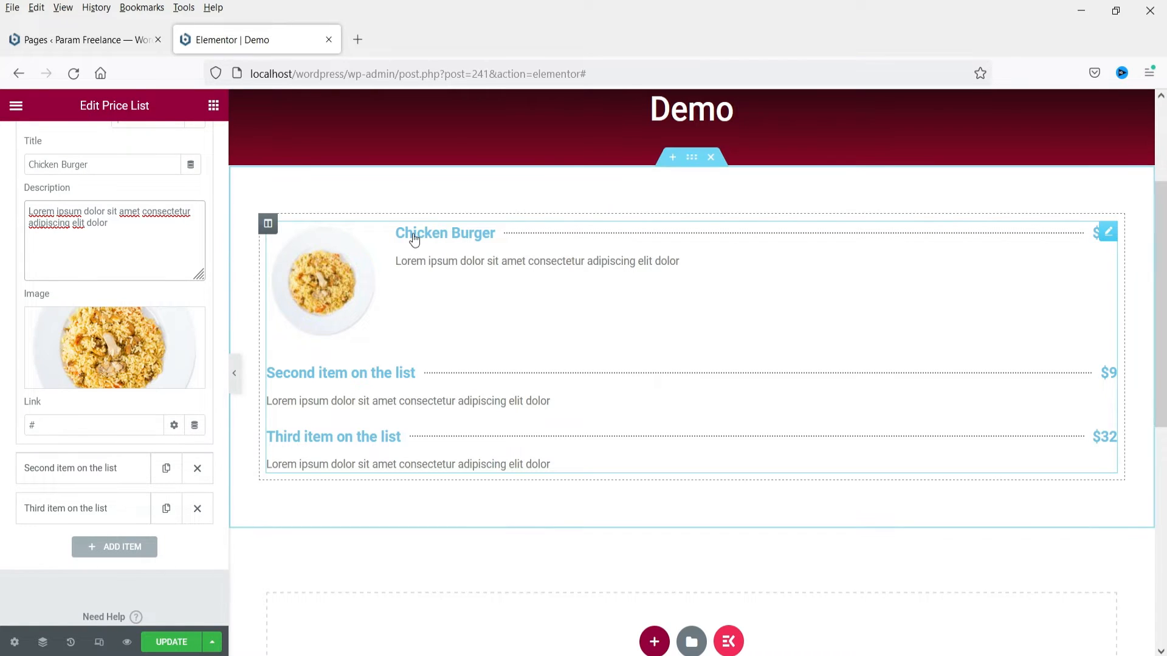
{"action": "left_click", "coordinate": [54, 425]}
{"action": "double_click", "coordinate": [50, 425]}
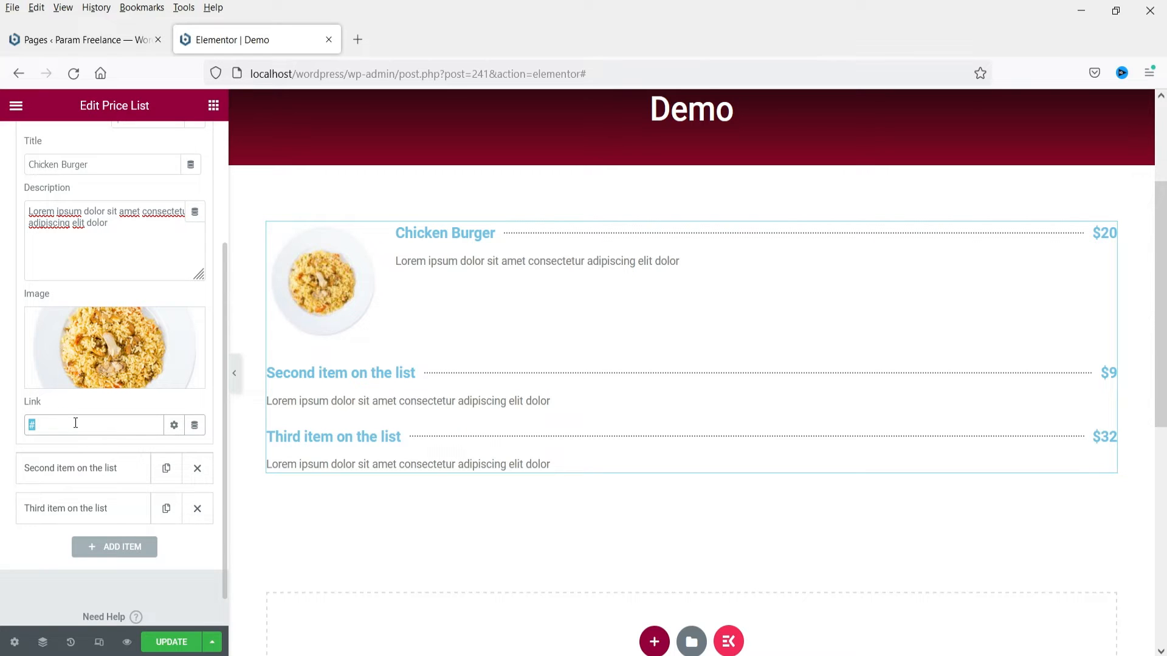
{"action": "scroll", "coordinate": [52, 198], "scroll_direction": "up", "scroll_amount": 3}
{"action": "left_click", "coordinate": [65, 249]}
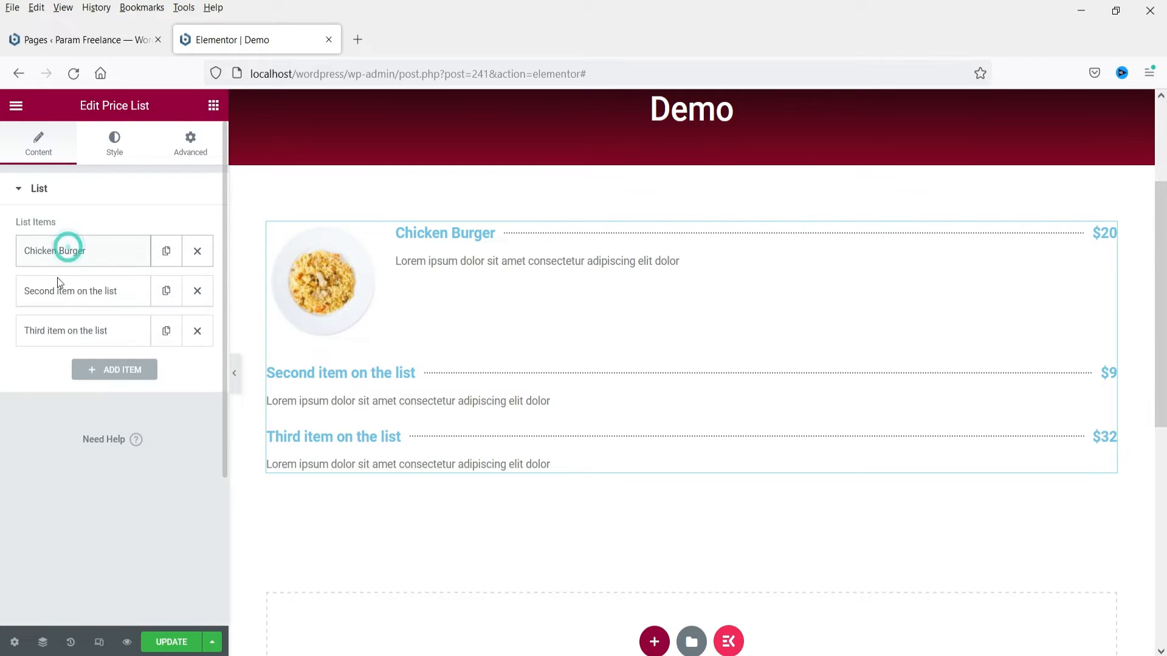
- Set the title of the price list's second item to "Veg Burger"
{"action": "left_click", "coordinate": [70, 293]}
{"action": "triple_click", "coordinate": [131, 376]}
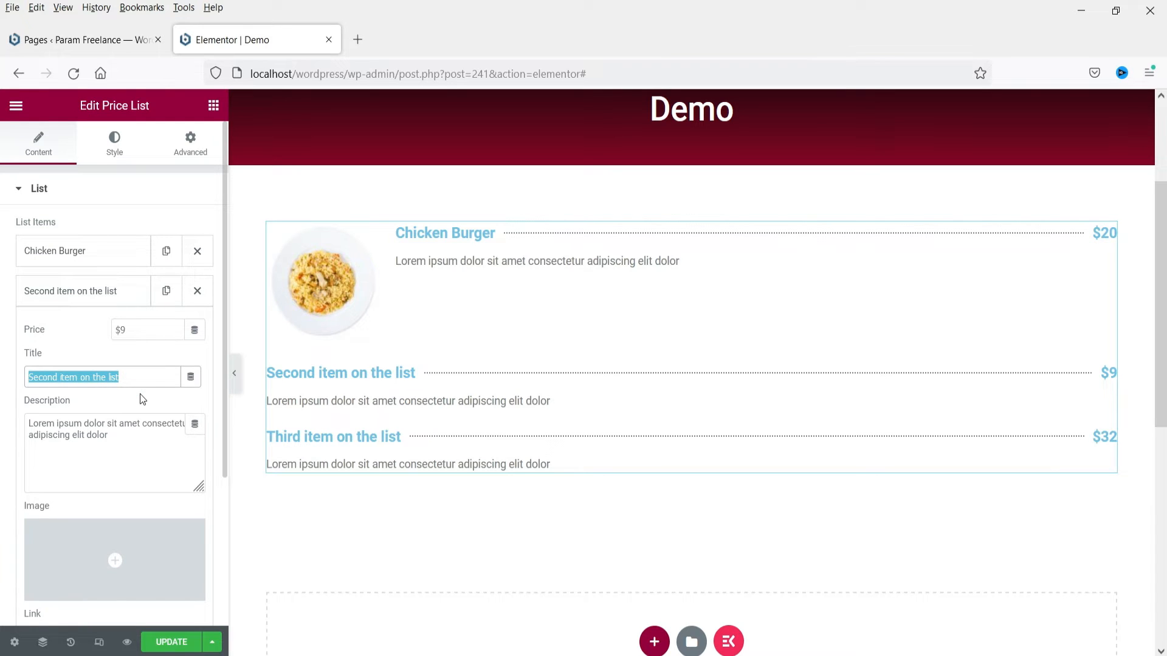
{"action": "type", "text": "Veg"}
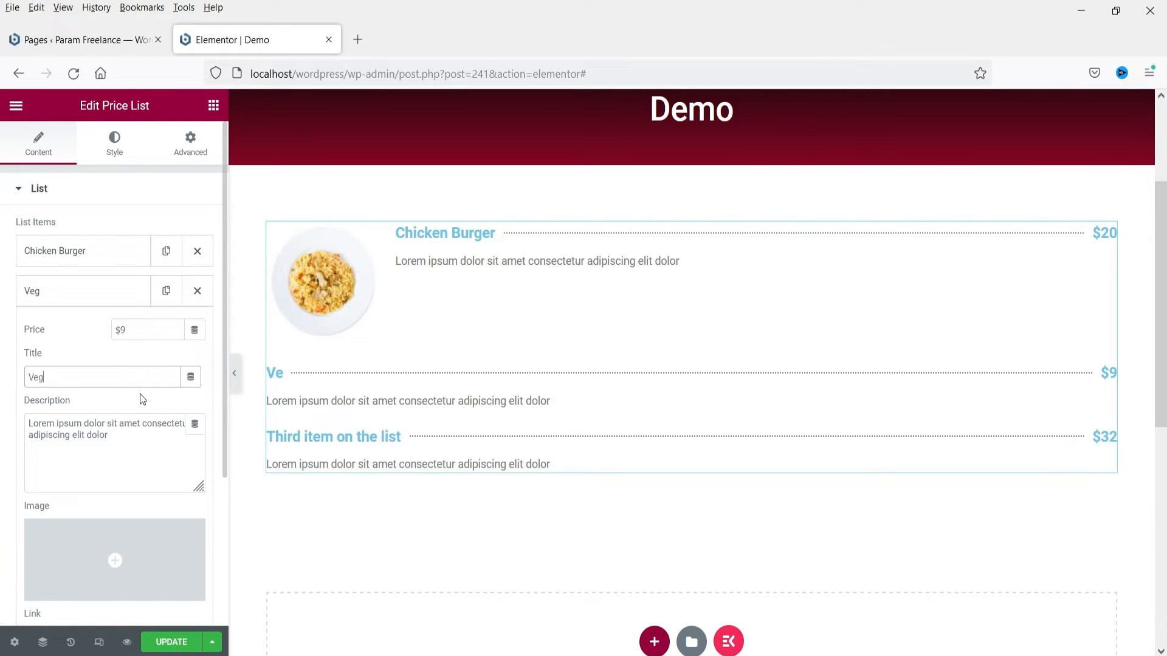
{"action": "type", "text": " Burger"}
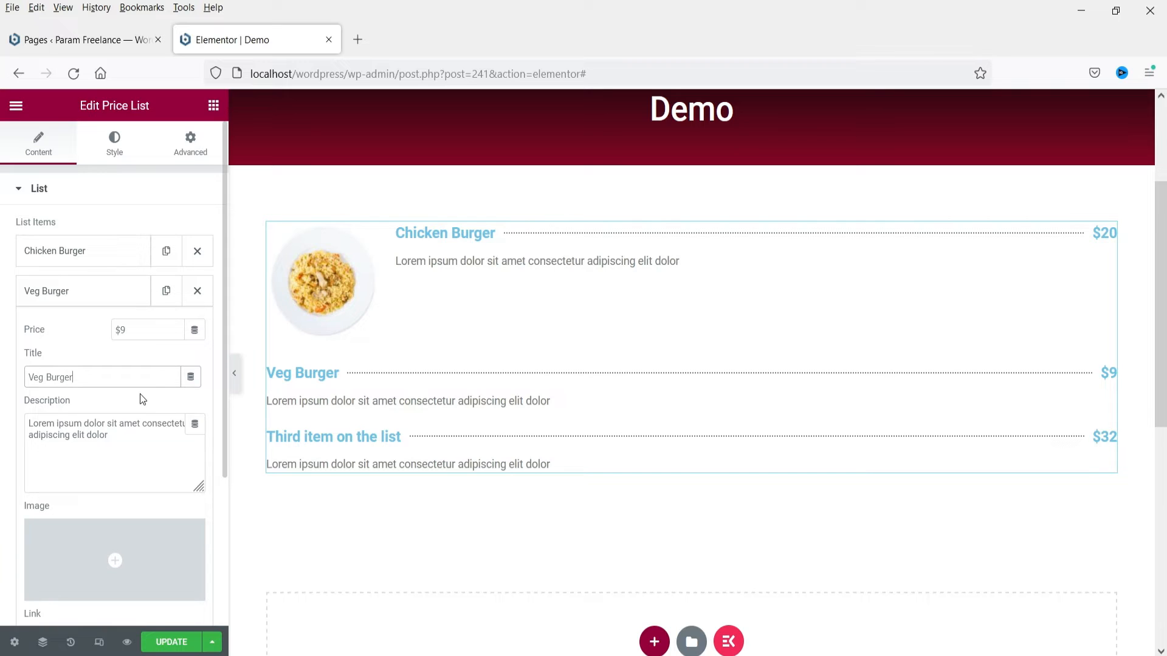
- Insert menu-food-1 from the media library as the Veg Burger item's image
{"action": "triple_click", "coordinate": [119, 438]}
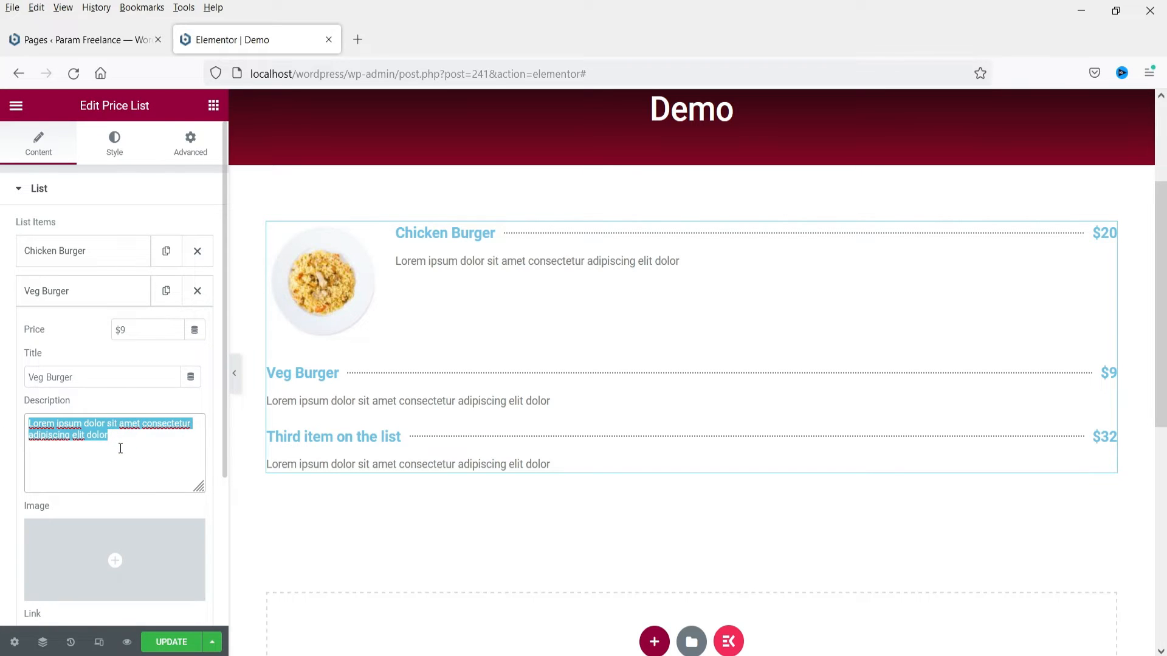
{"action": "left_click", "coordinate": [90, 550]}
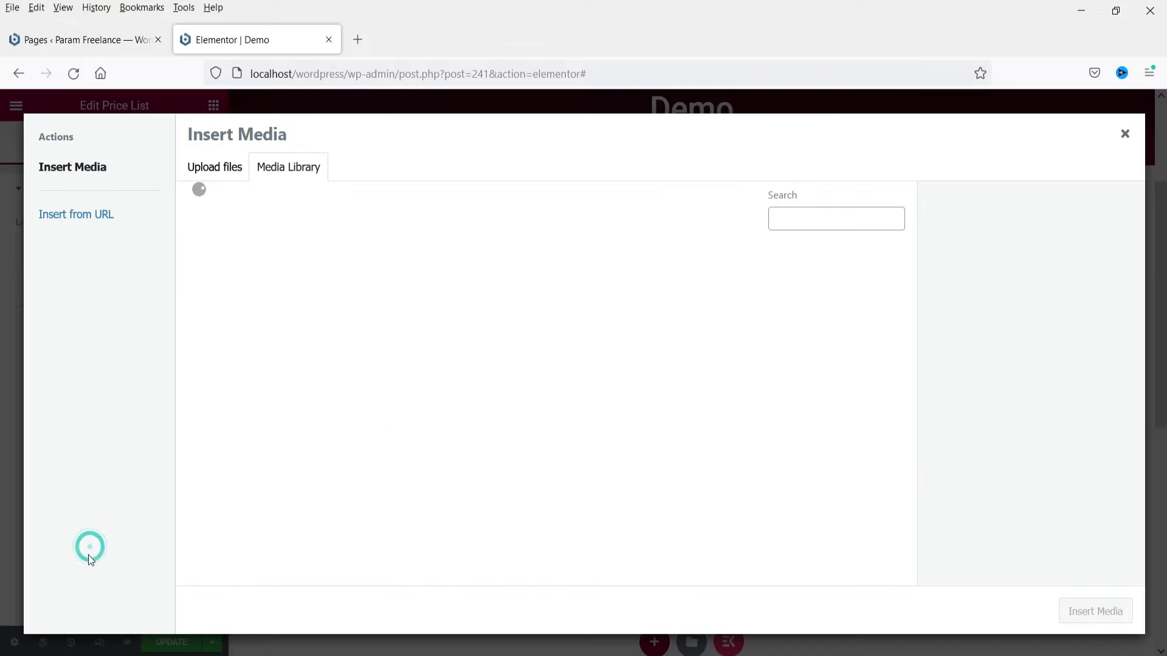
{"action": "left_click", "coordinate": [268, 340]}
{"action": "left_click", "coordinate": [1091, 612]}
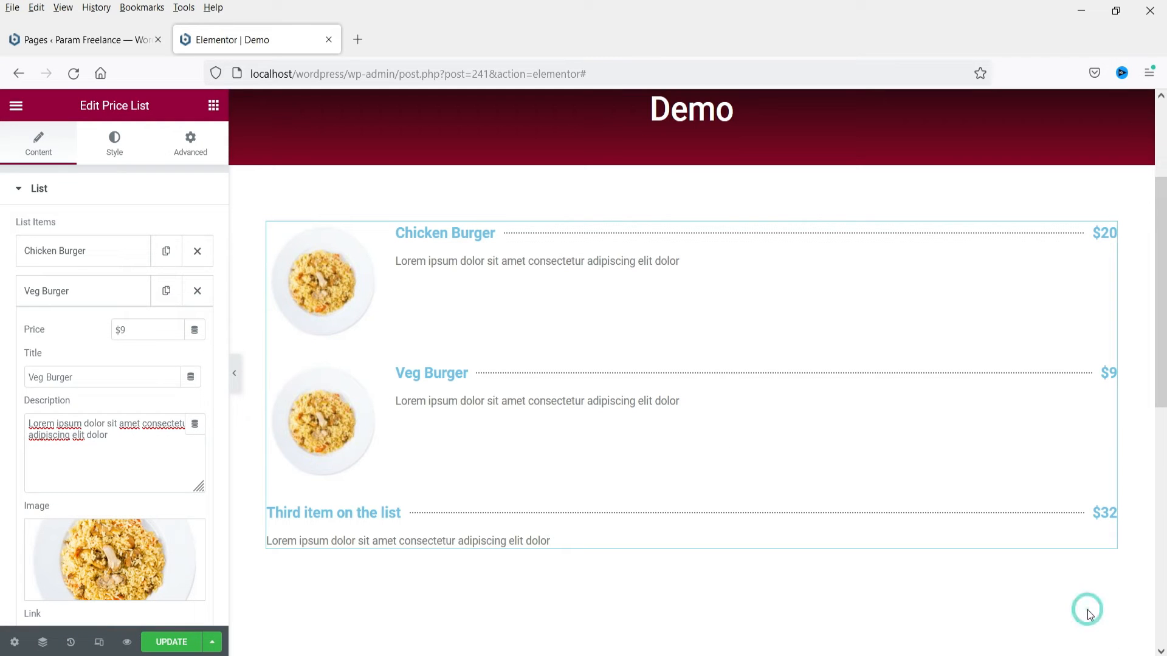
- Set the title of the price list's third item to "Panner Tikka Masala"
{"action": "scroll", "coordinate": [102, 413], "scroll_direction": "down", "scroll_amount": 3}
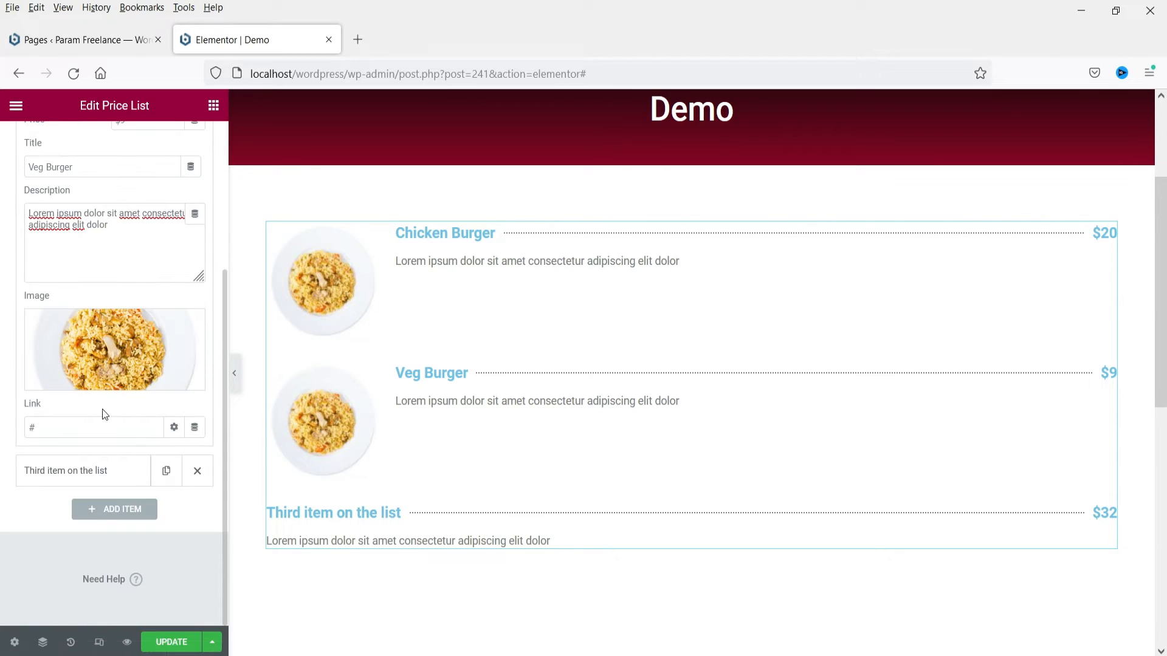
{"action": "left_click", "coordinate": [70, 470]}
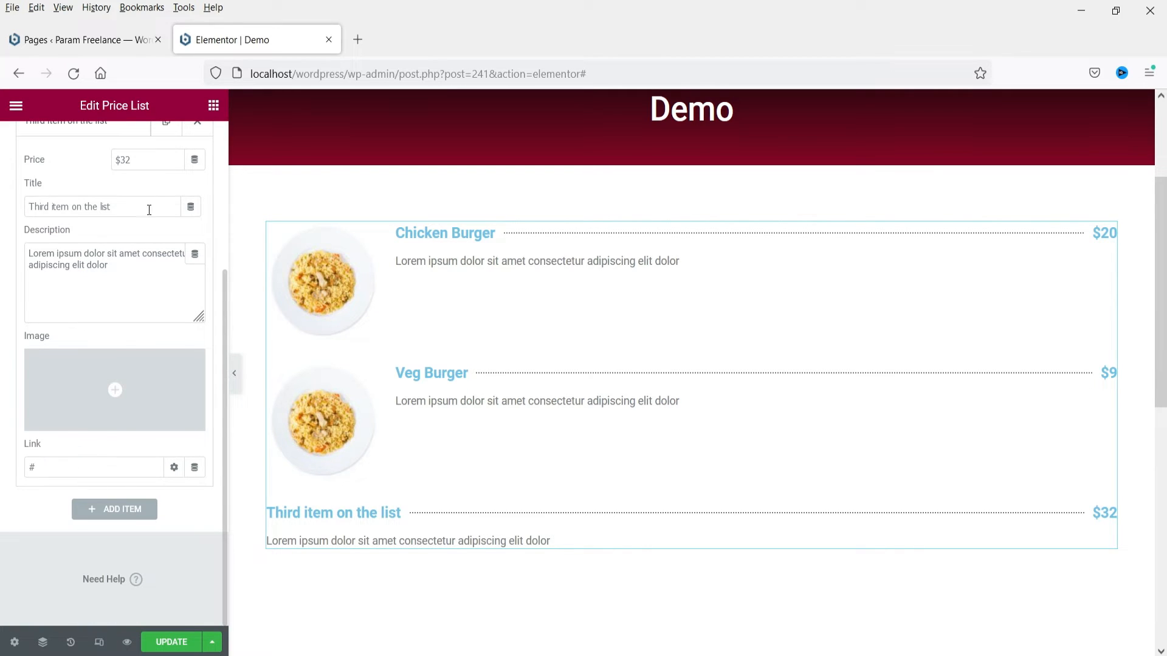
{"action": "scroll", "coordinate": [124, 347], "scroll_direction": "up", "scroll_amount": 2}
{"action": "triple_click", "coordinate": [125, 293]}
{"action": "type", "text": "P"}
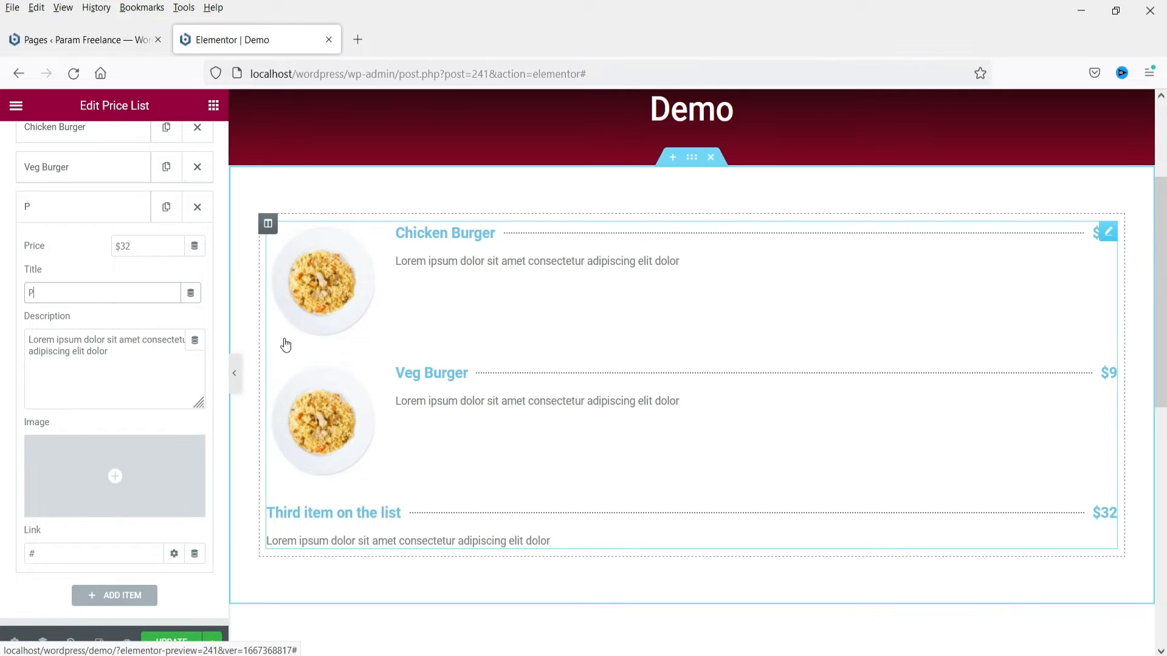
{"action": "type", "text": "anner Tik"}
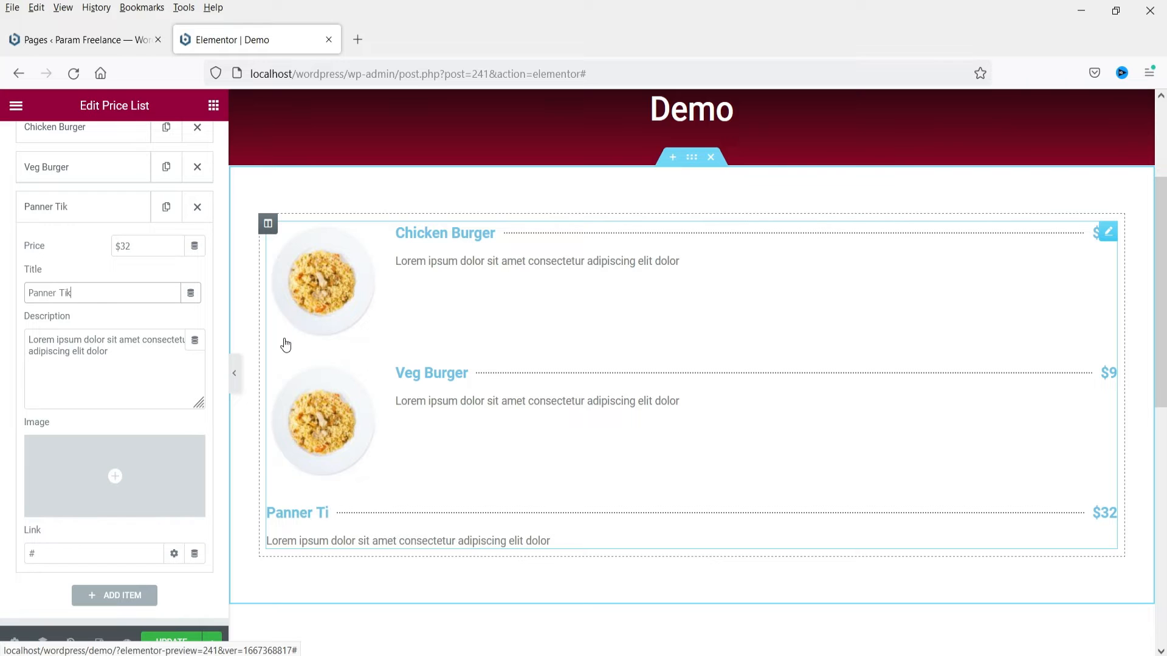
{"action": "type", "text": "ka Masala"}
{"action": "key", "text": "Left"}
{"action": "key", "text": "Left"}
{"action": "key", "text": "Left"}
{"action": "key", "text": "Left"}
{"action": "type", "text": "a"}
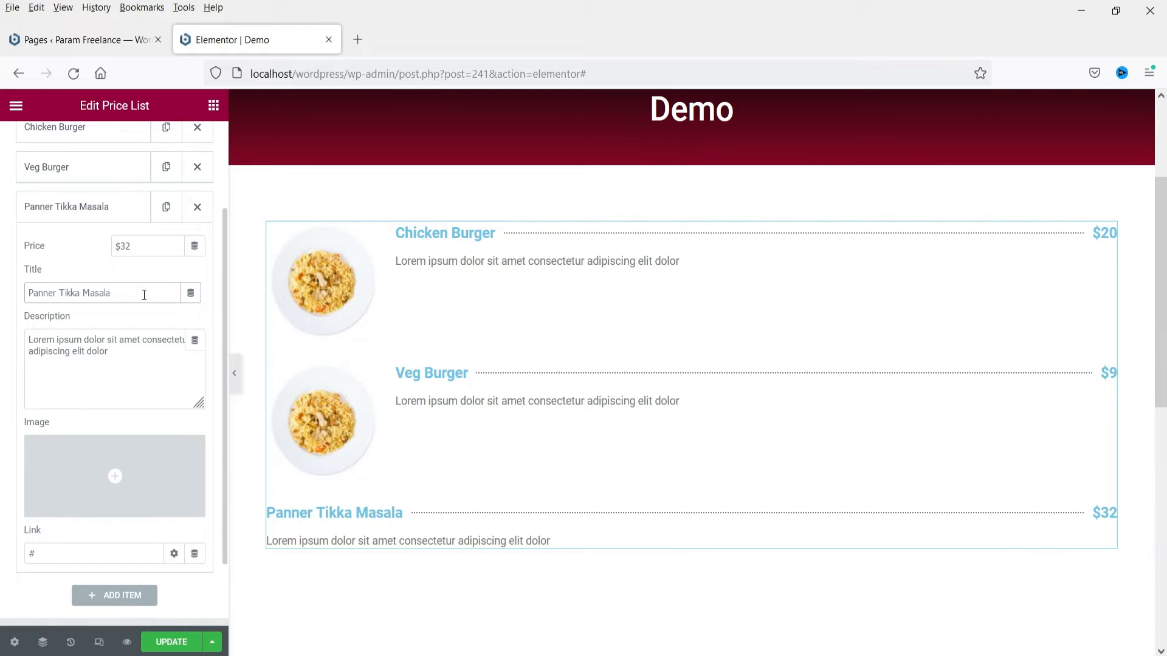
- Insert menu-food-1 from the media library as the Panner Tikka Masala item's image, and collapse the item
{"action": "left_click", "coordinate": [94, 364]}
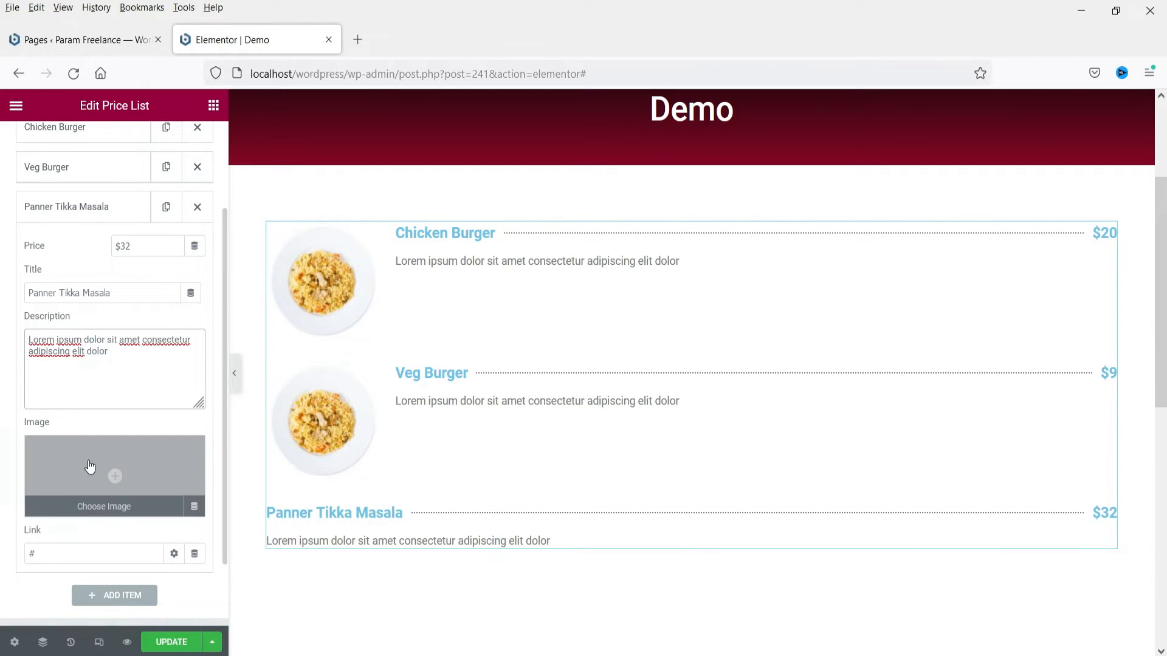
{"action": "left_click", "coordinate": [93, 472]}
{"action": "left_click", "coordinate": [216, 298]}
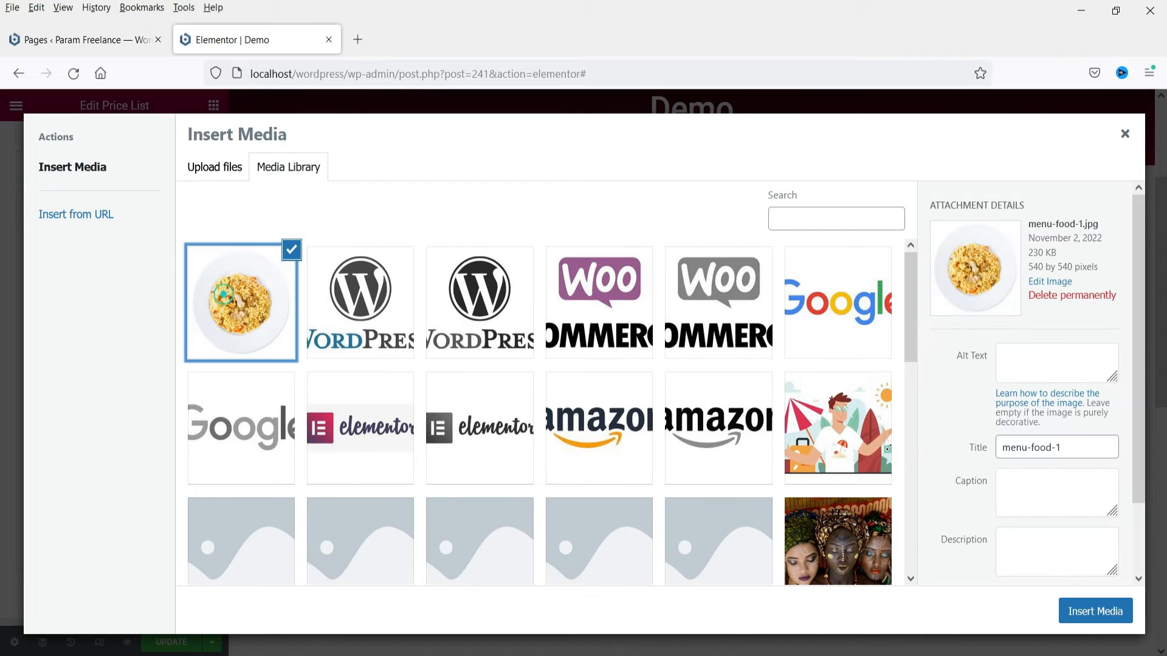
{"action": "left_click", "coordinate": [1069, 619]}
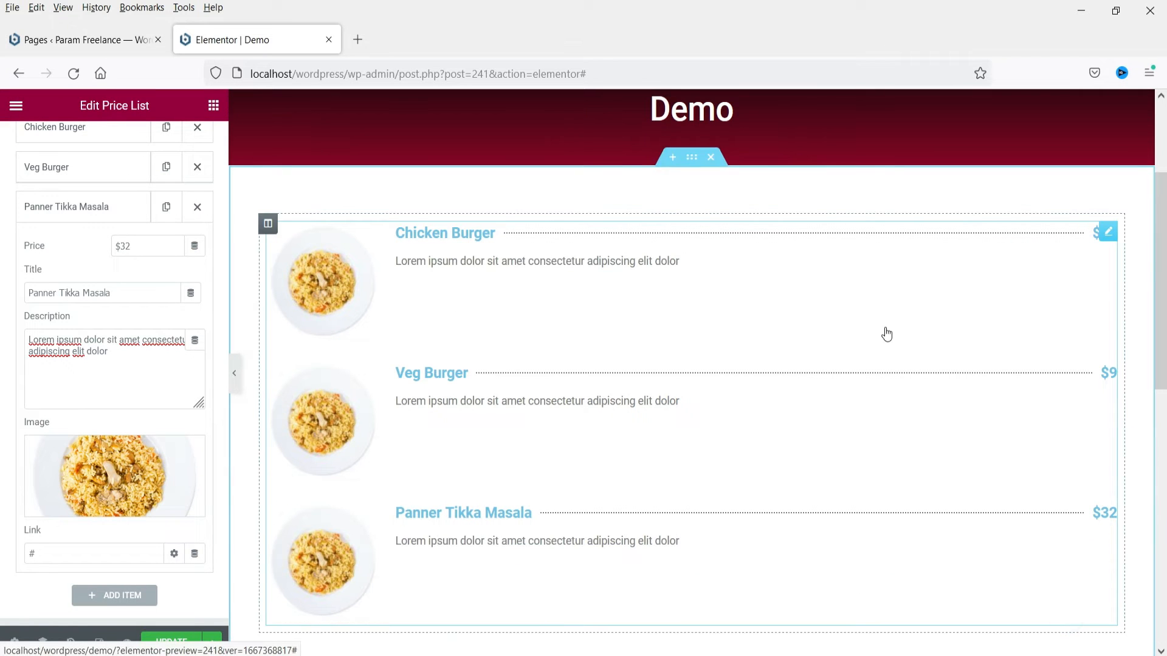
{"action": "left_click", "coordinate": [86, 206]}
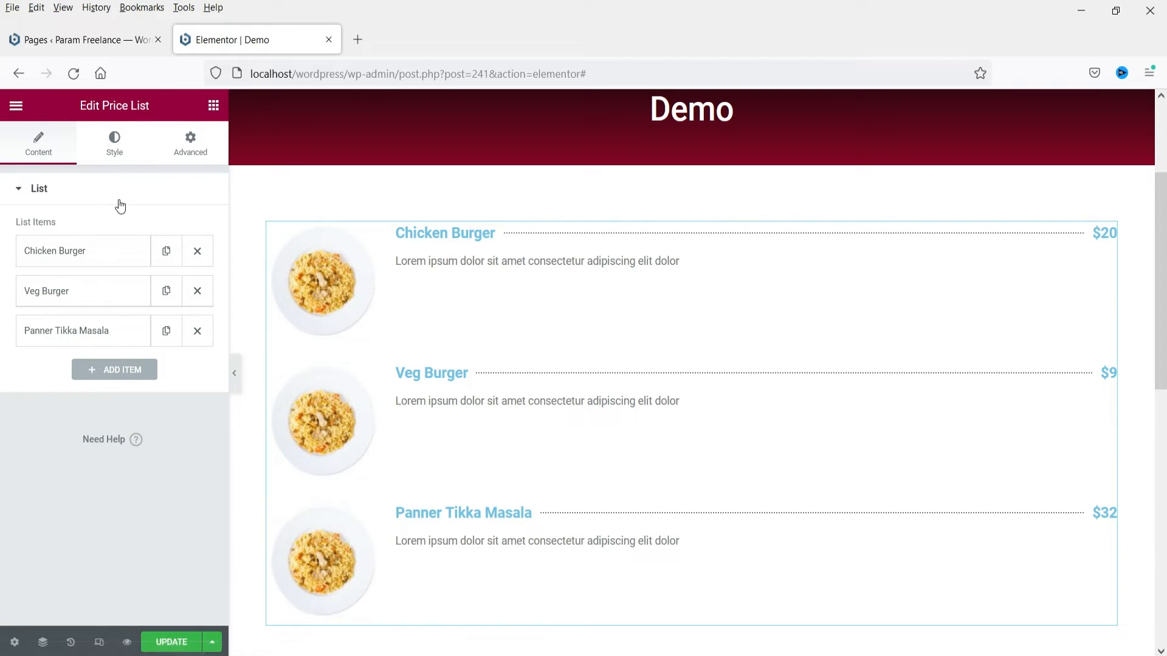
- Apply the global color dark blue to the price list's item titles
{"action": "left_click", "coordinate": [113, 143]}
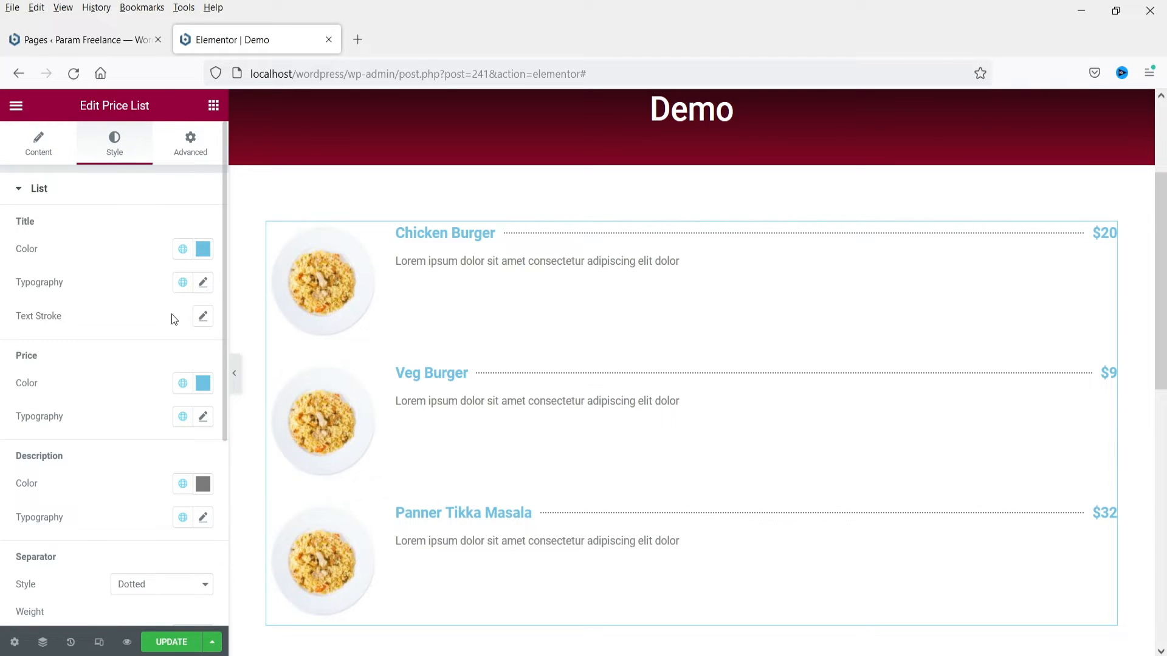
{"action": "left_click", "coordinate": [183, 256]}
{"action": "left_click", "coordinate": [65, 433]}
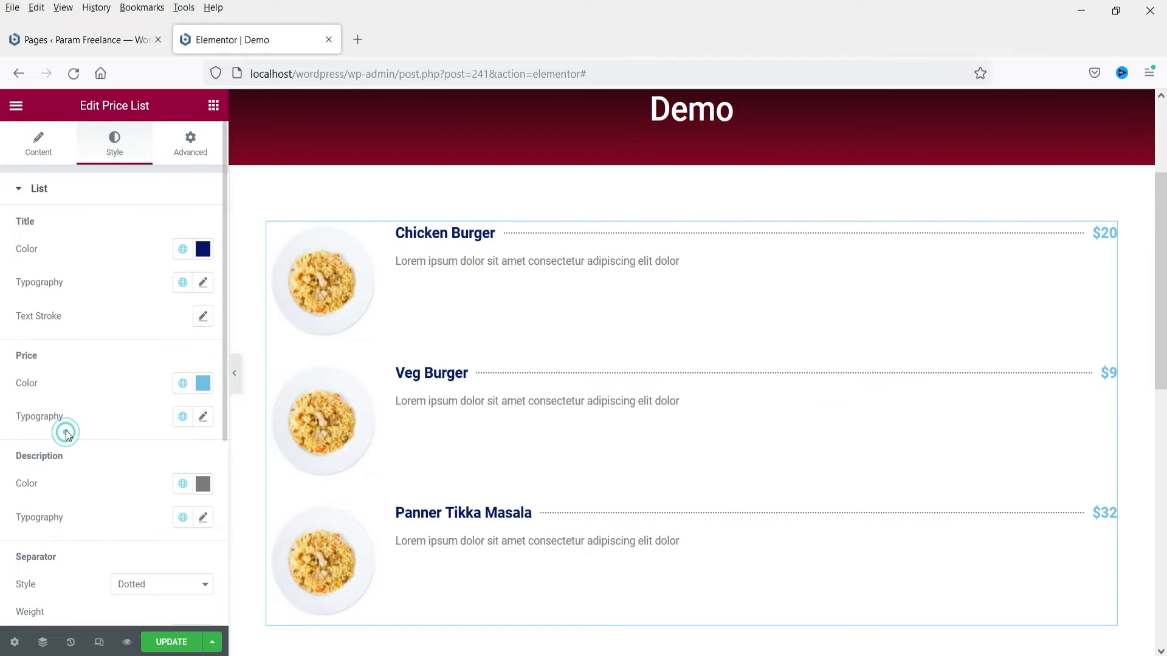
- Set the item titles' font size to 23 px and choose a lighter font weight than 600
{"action": "left_click", "coordinate": [203, 282]}
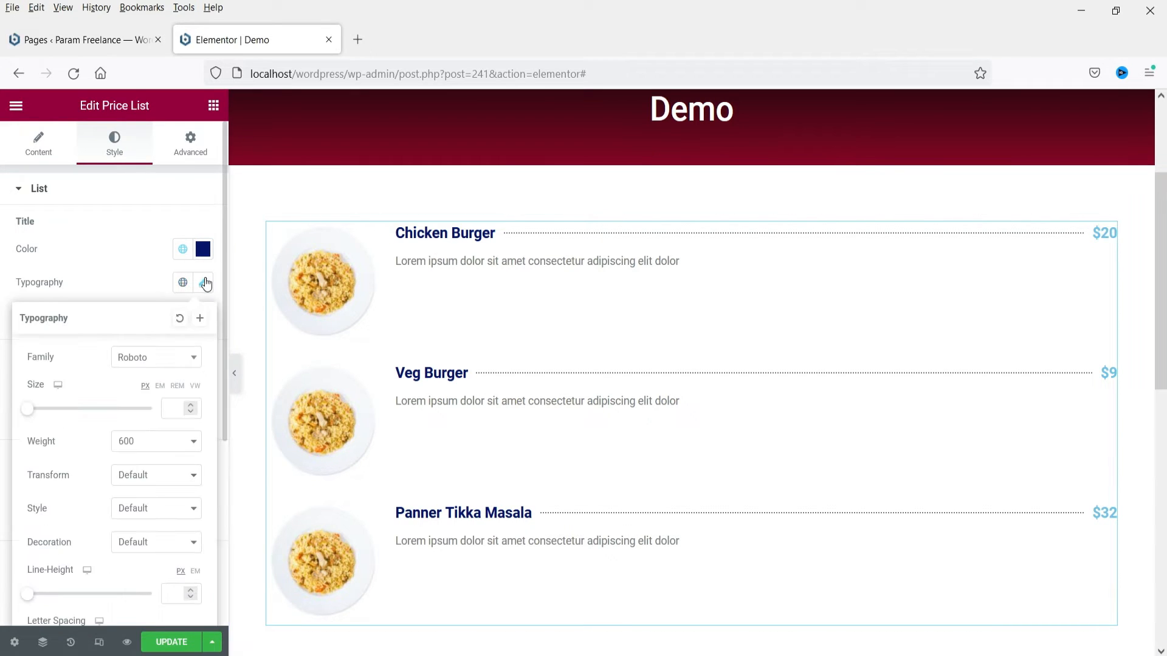
{"action": "left_click", "coordinate": [173, 408]}
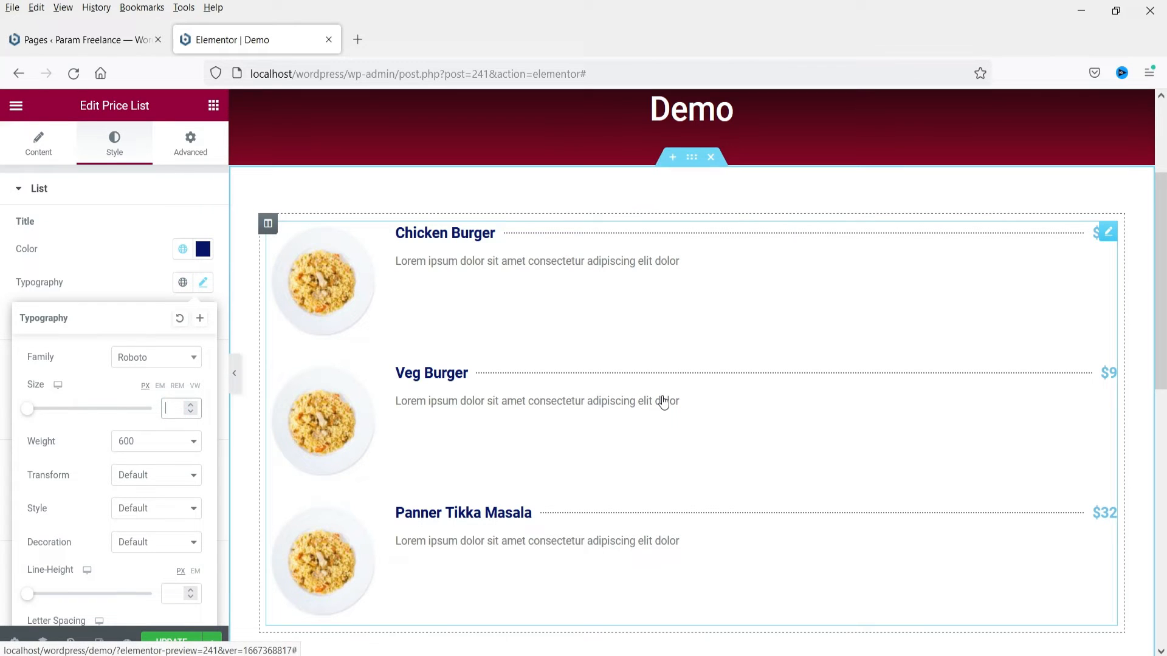
{"action": "type", "text": "23"}
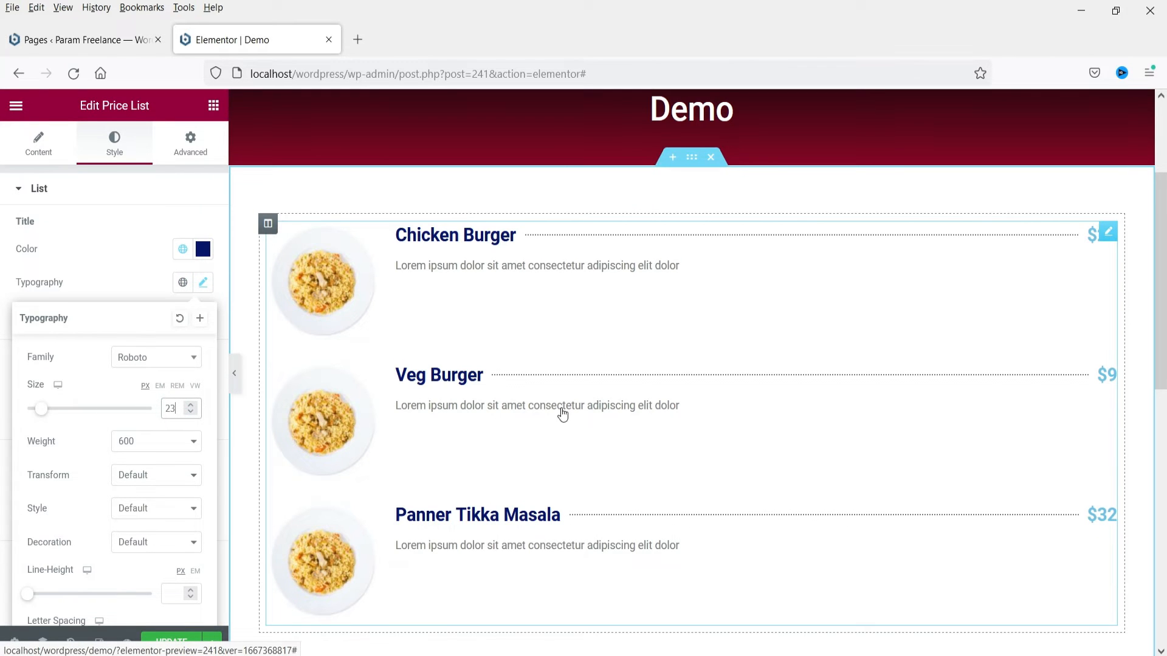
{"action": "left_click", "coordinate": [163, 442]}
{"action": "left_click", "coordinate": [133, 297]}
{"action": "left_click", "coordinate": [95, 293]}
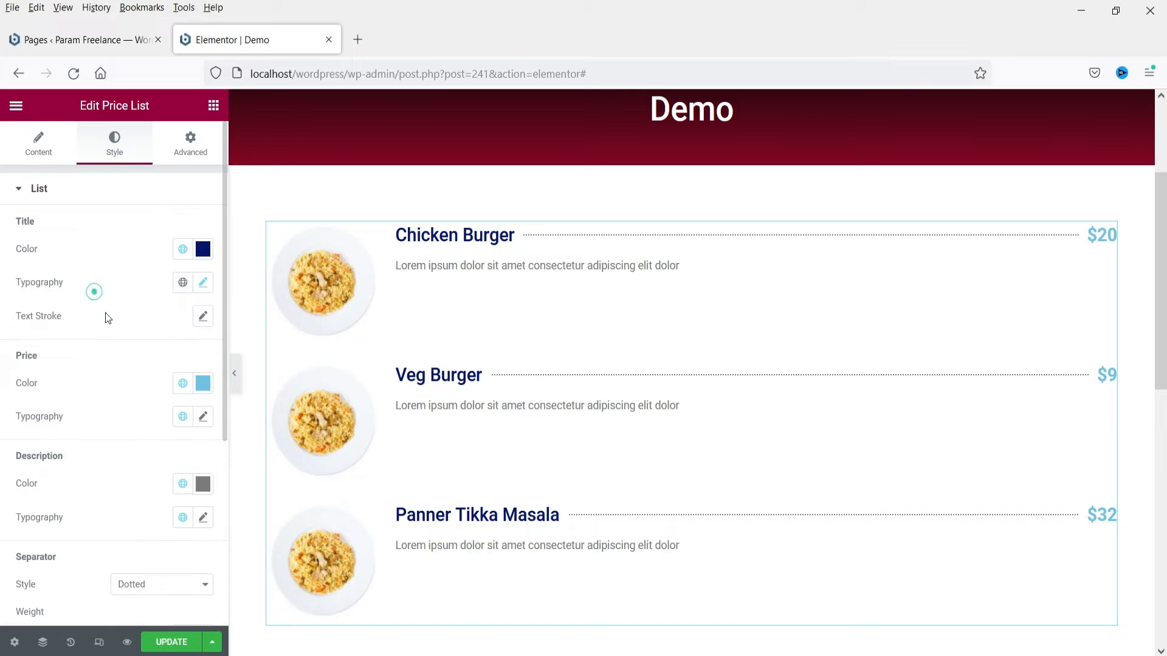
- Give the price list's prices the custom dark red color #A10E35
{"action": "left_click", "coordinate": [181, 386]}
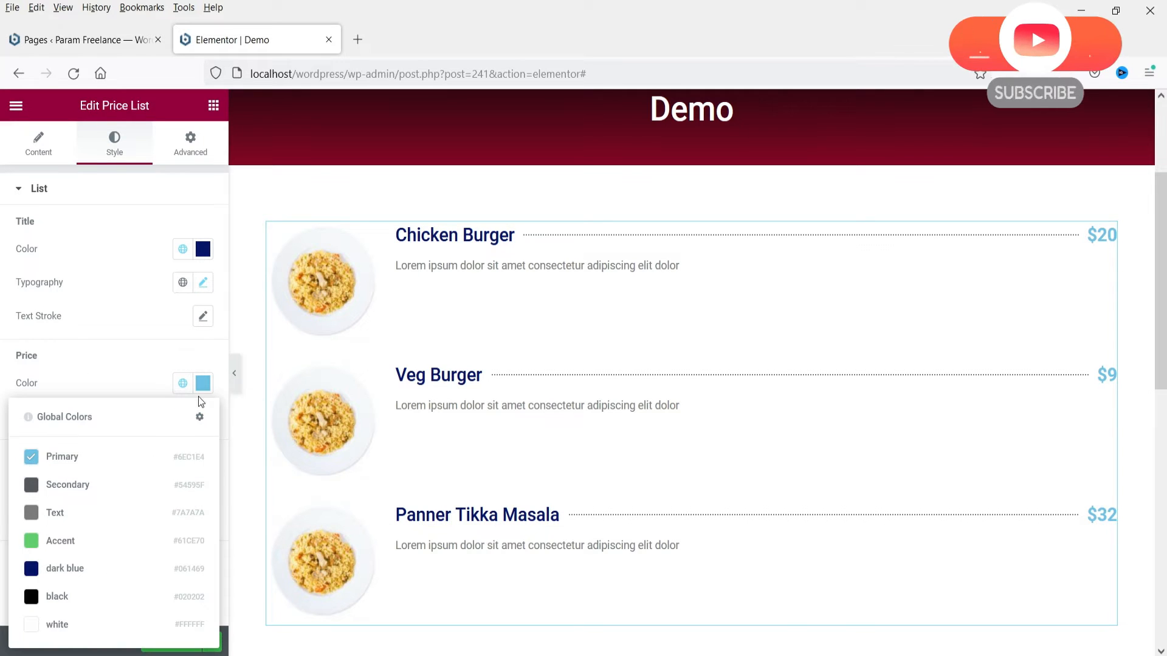
{"action": "left_click", "coordinate": [204, 388]}
{"action": "left_click", "coordinate": [195, 589]}
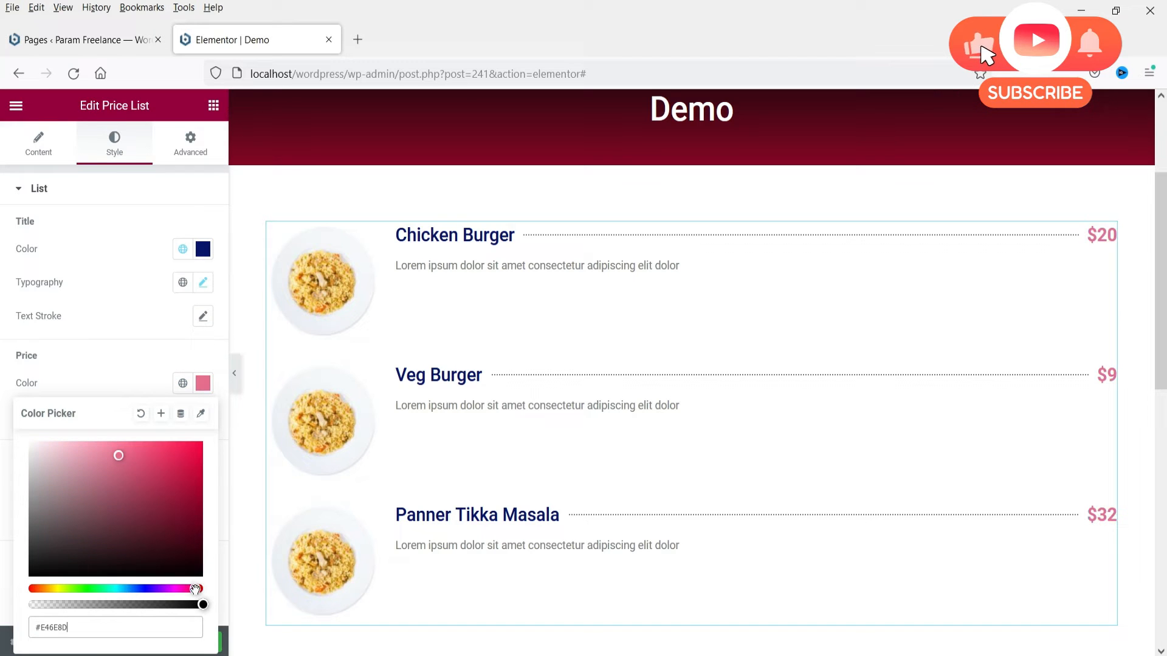
{"action": "left_click", "coordinate": [187, 491]}
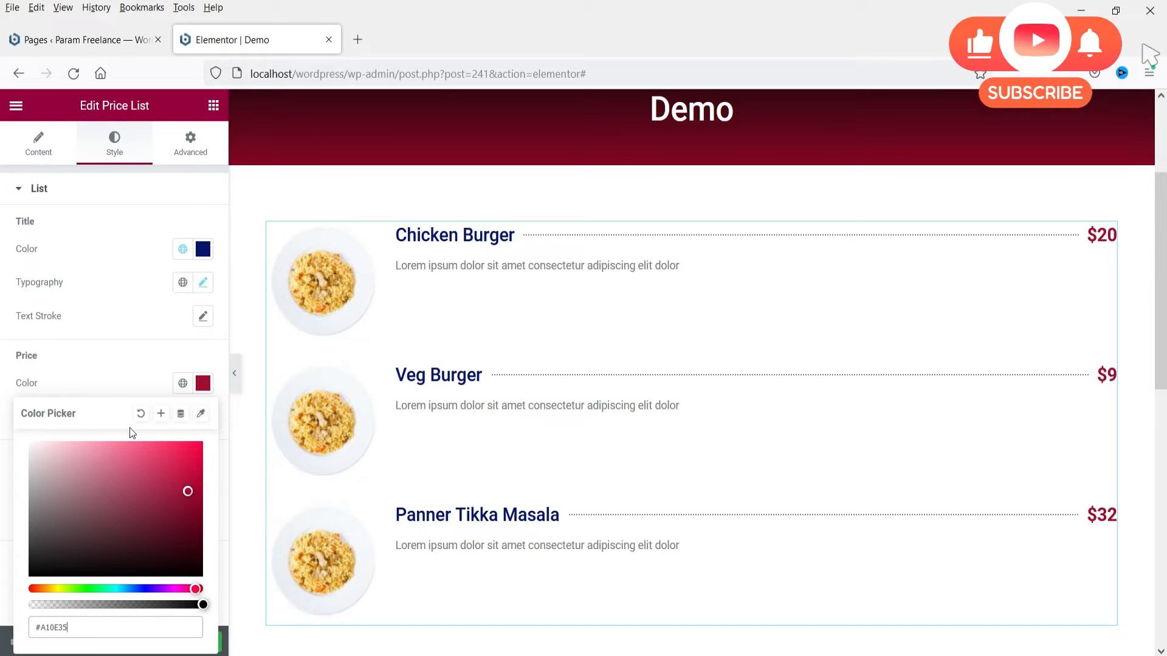
{"action": "left_click", "coordinate": [102, 369]}
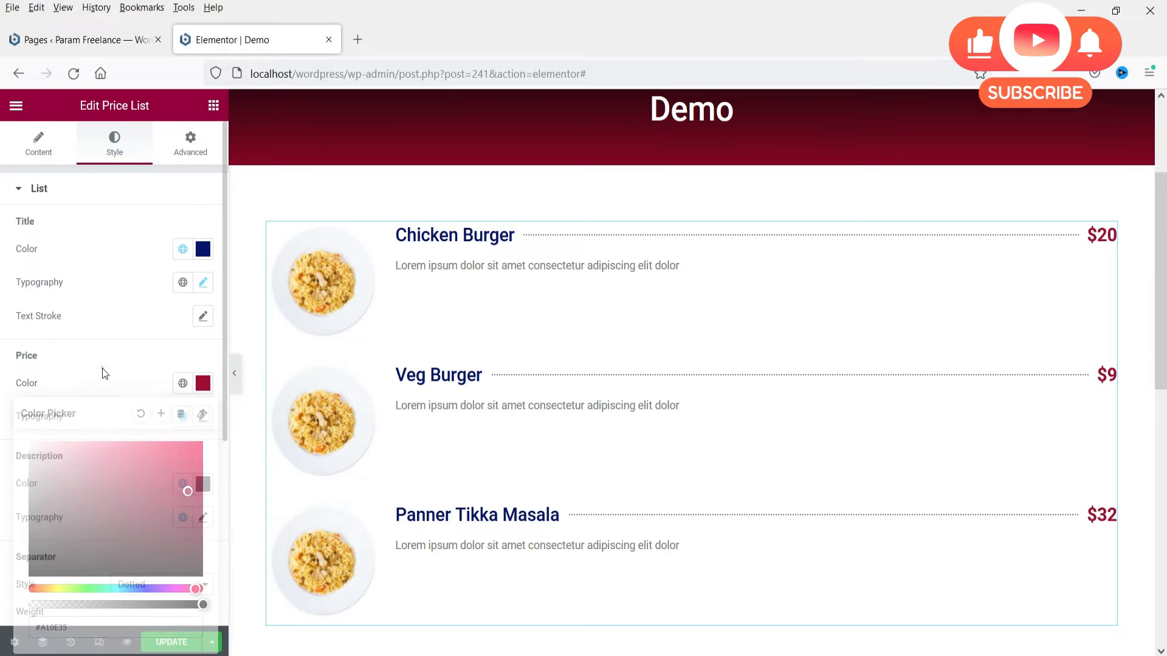
- Set the font size of the prices to 40 px
{"action": "left_click", "coordinate": [203, 417]}
{"action": "left_click", "coordinate": [172, 544]}
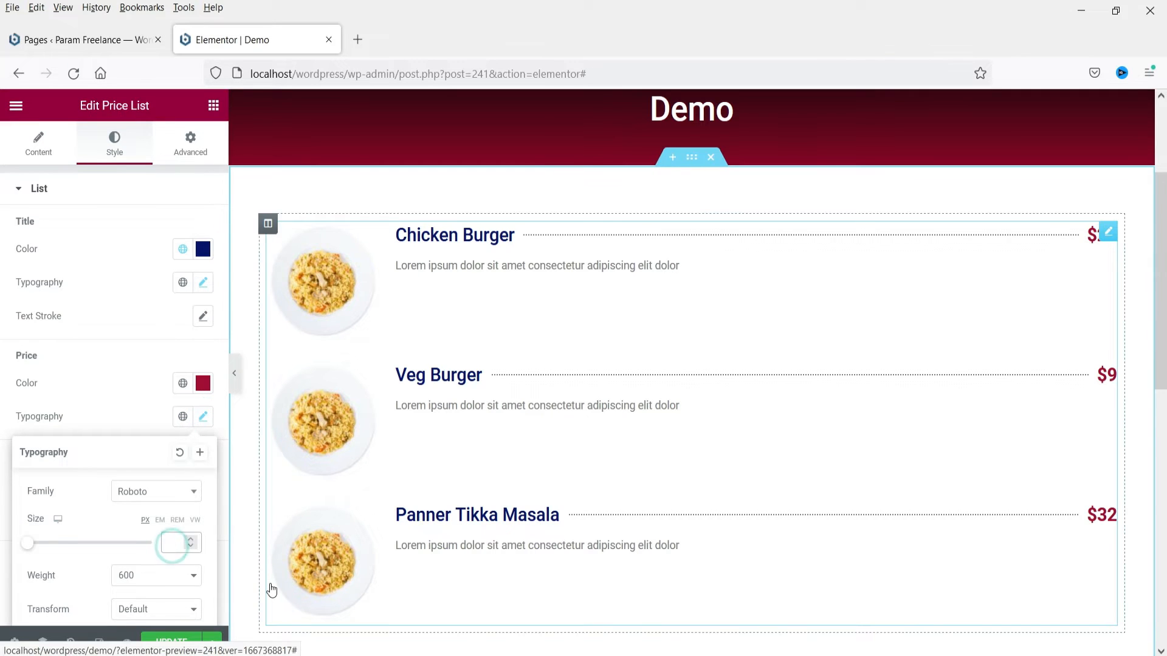
{"action": "type", "text": "40"}
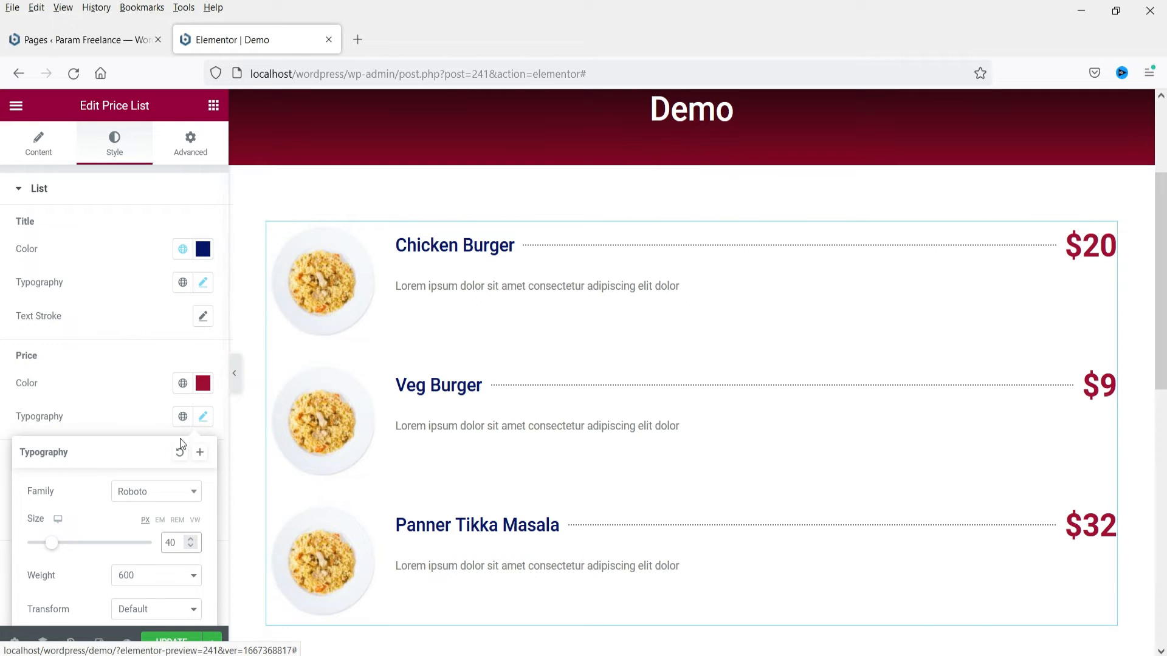
{"action": "left_click", "coordinate": [115, 386]}
- Apply the global color black to the item descriptions
{"action": "scroll", "coordinate": [143, 335], "scroll_direction": "down", "scroll_amount": 3}
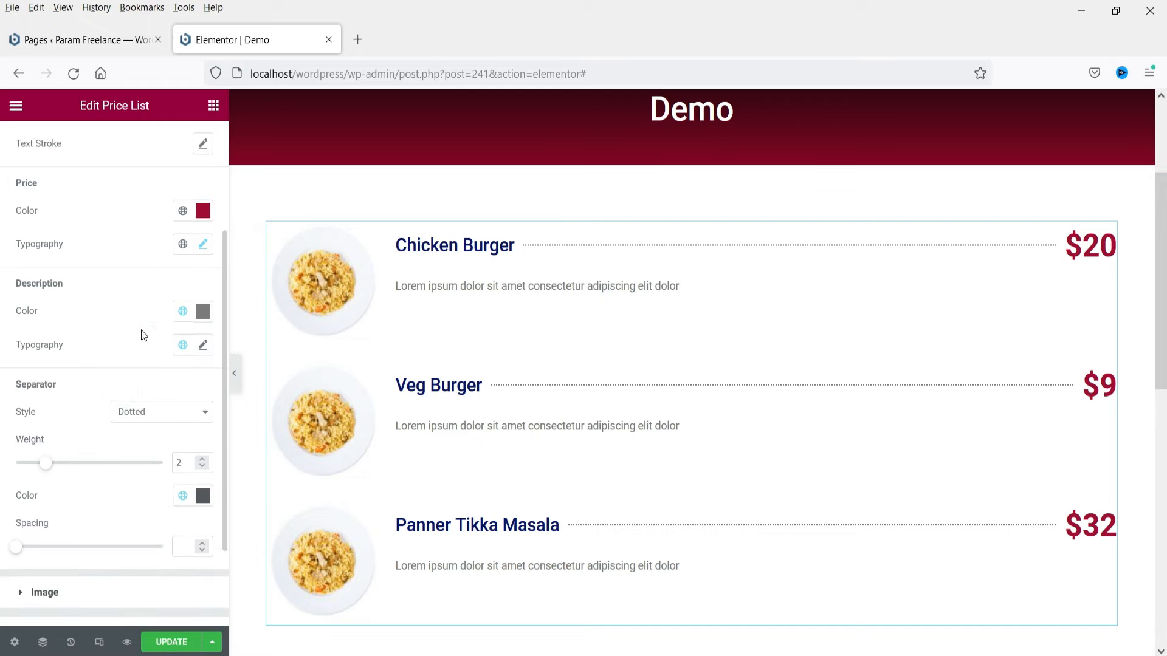
{"action": "left_click", "coordinate": [182, 312]}
{"action": "left_click", "coordinate": [73, 526]}
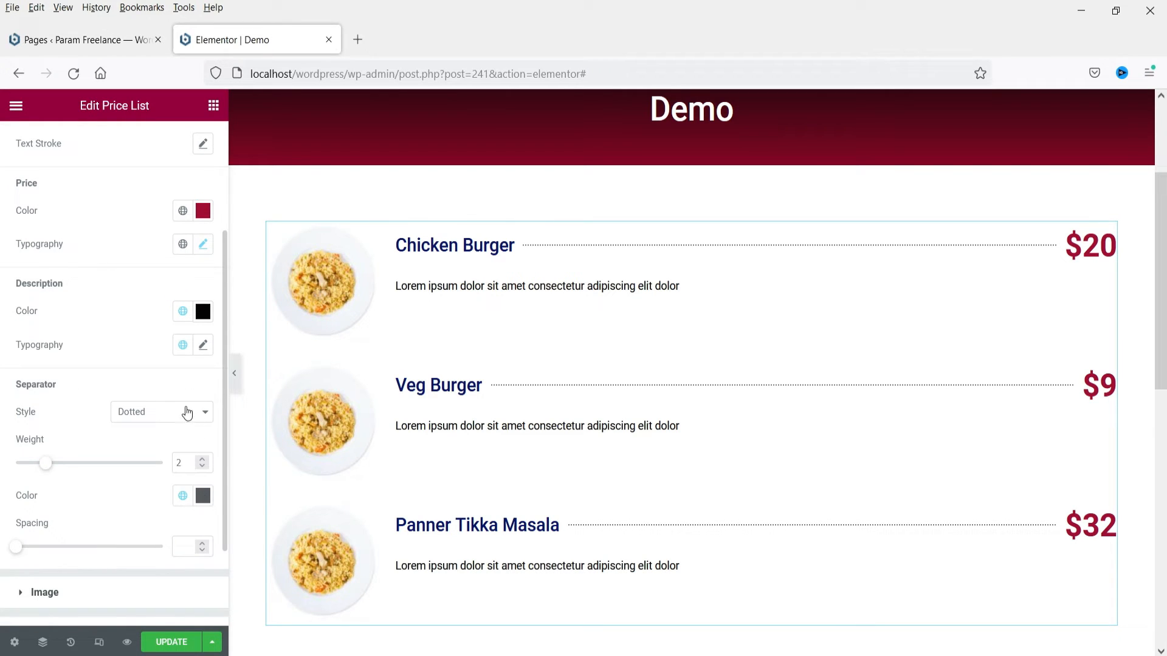
- Set the font size of the item descriptions to 19 px
{"action": "left_click", "coordinate": [203, 344]}
{"action": "left_click", "coordinate": [170, 472]}
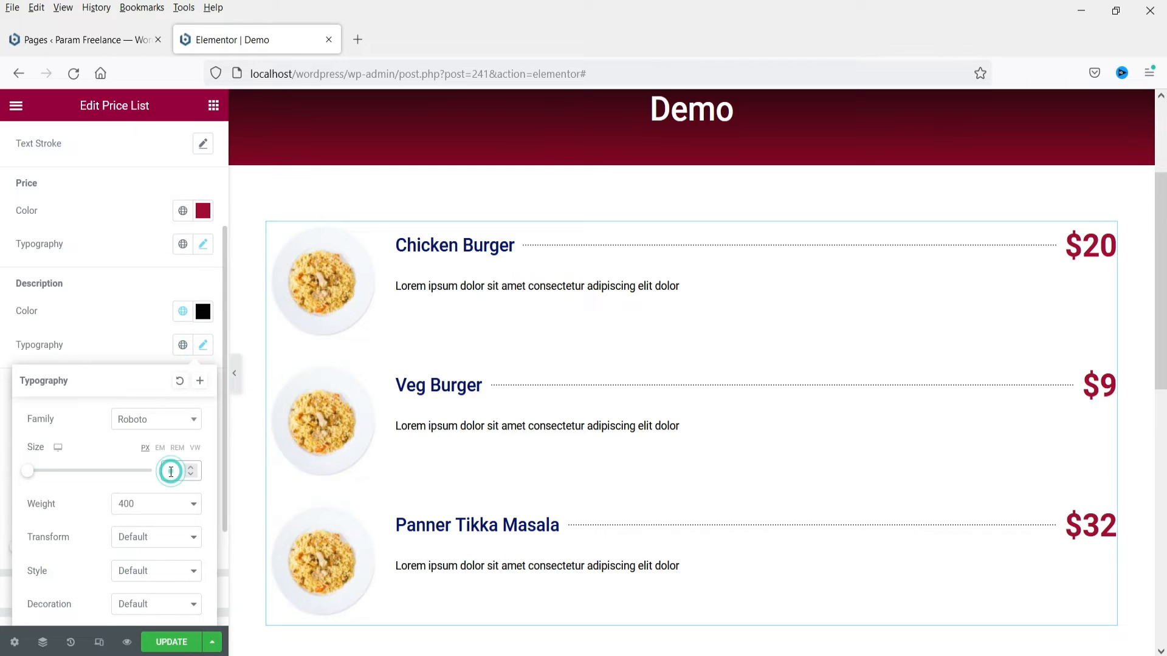
{"action": "type", "text": "18"}
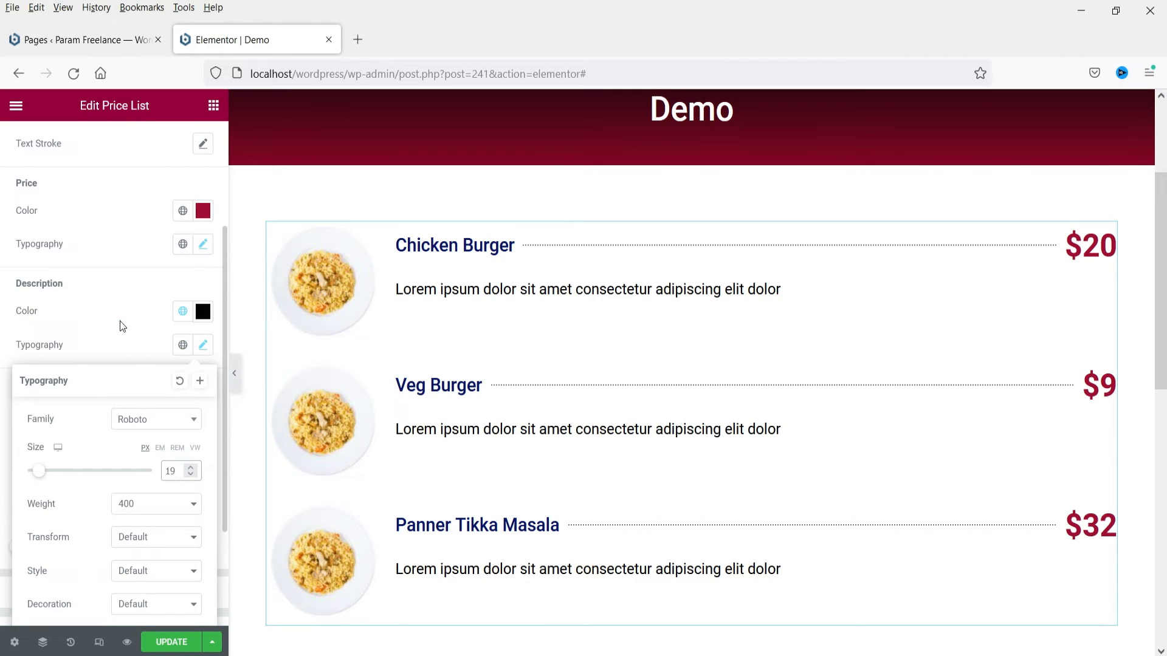
{"action": "left_click", "coordinate": [120, 322]}
- Set the separator style to Dashed, trying another style before returning to it, and slightly increase the separator's spacing
{"action": "scroll", "coordinate": [109, 404], "scroll_direction": "down", "scroll_amount": 2}
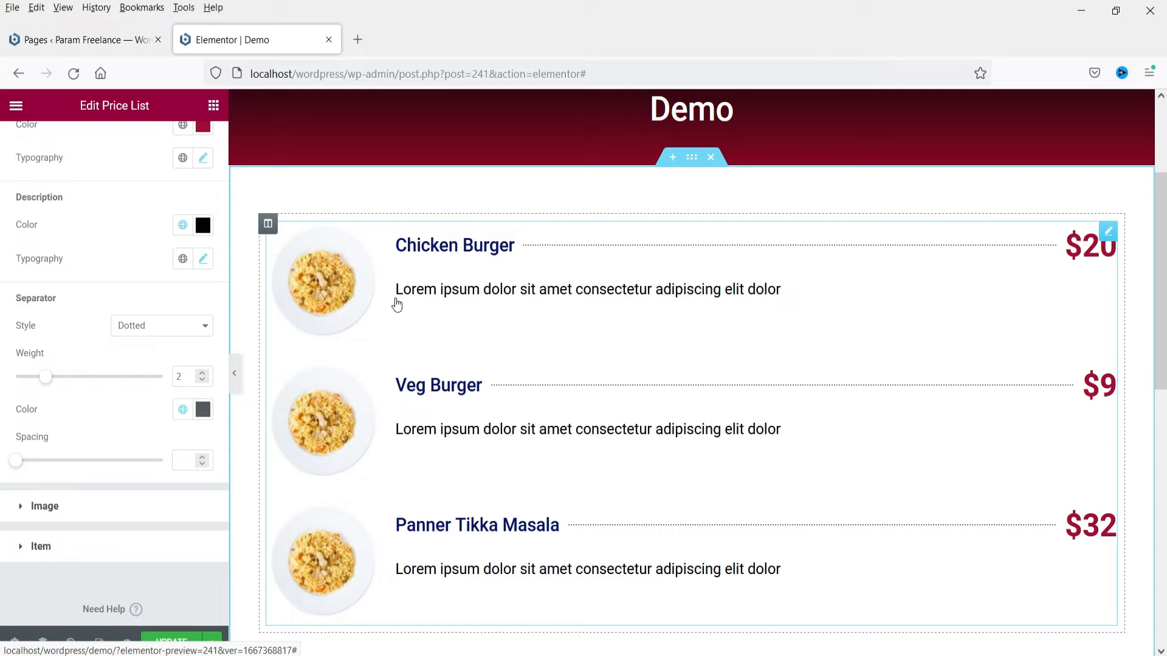
{"action": "left_click", "coordinate": [146, 323]}
{"action": "left_click", "coordinate": [151, 390]}
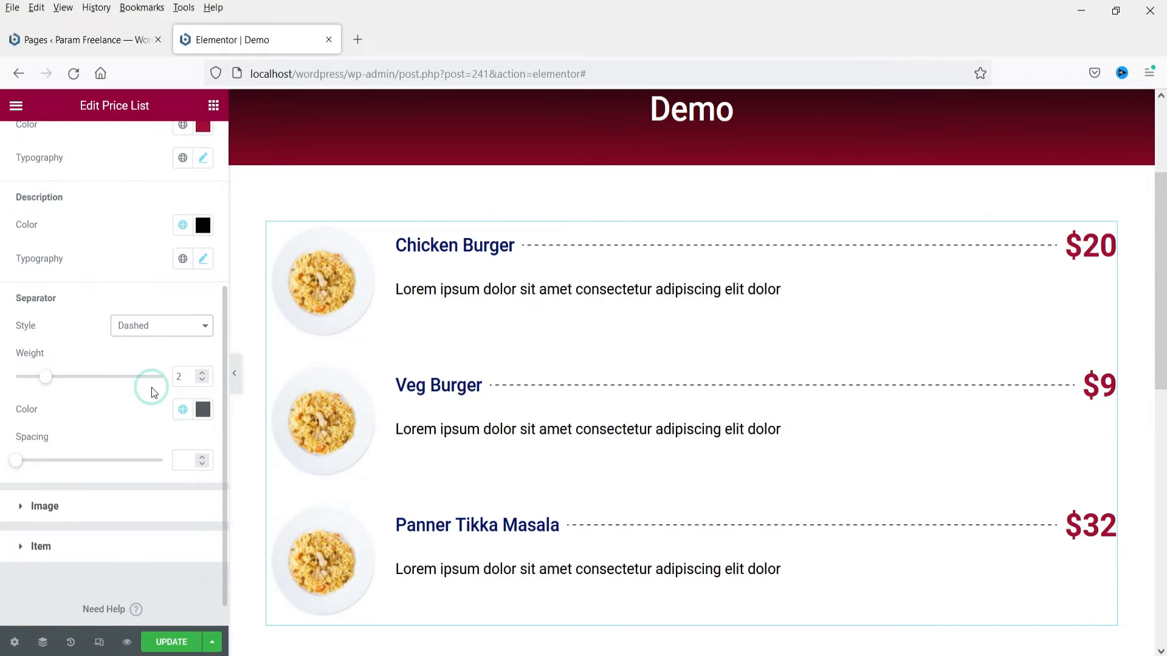
{"action": "left_click", "coordinate": [144, 323]}
{"action": "left_click", "coordinate": [139, 402]}
{"action": "left_click", "coordinate": [145, 325]}
{"action": "left_click", "coordinate": [156, 387]}
{"action": "left_click_drag", "start_coordinate": [13, 465], "coordinate": [64, 468]}
- Set the spacing of the price list's images to 21
{"action": "left_click", "coordinate": [53, 508]}
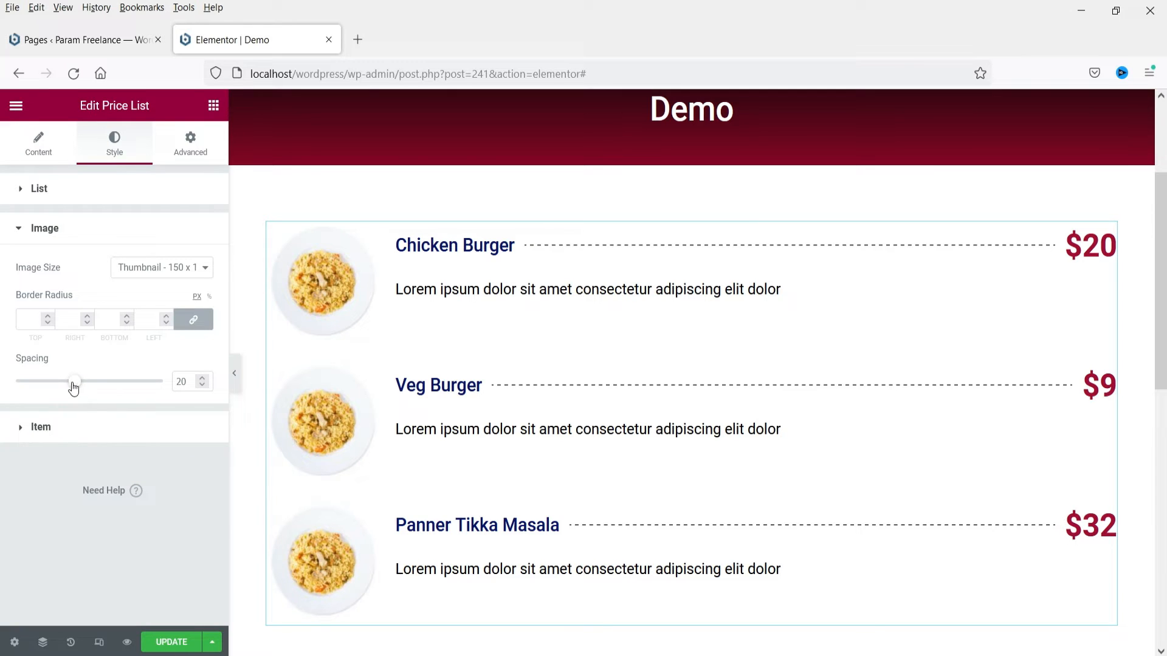
{"action": "mouse_move", "coordinate": [73, 387]}
{"action": "left_mouse_down"}
{"action": "mouse_move", "coordinate": [128, 385]}
{"action": "mouse_move", "coordinate": [76, 387]}
{"action": "left_mouse_up"}
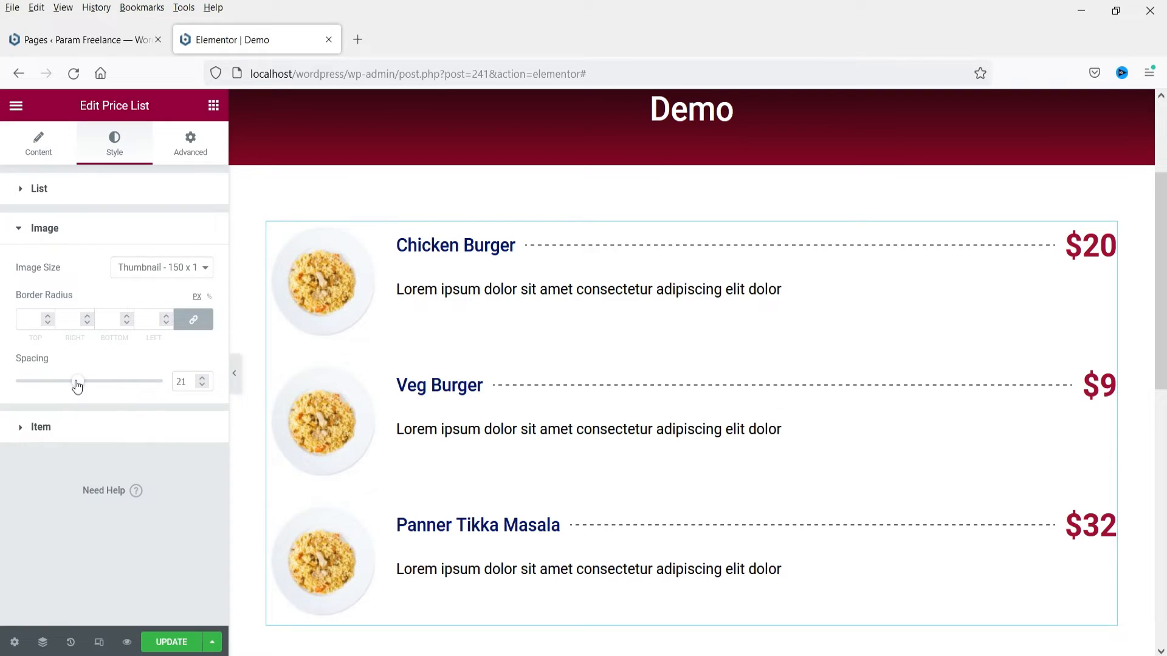
- Set the rows gap between the price list items to 14 px and align the items vertically to the middle
{"action": "left_click", "coordinate": [59, 431]}
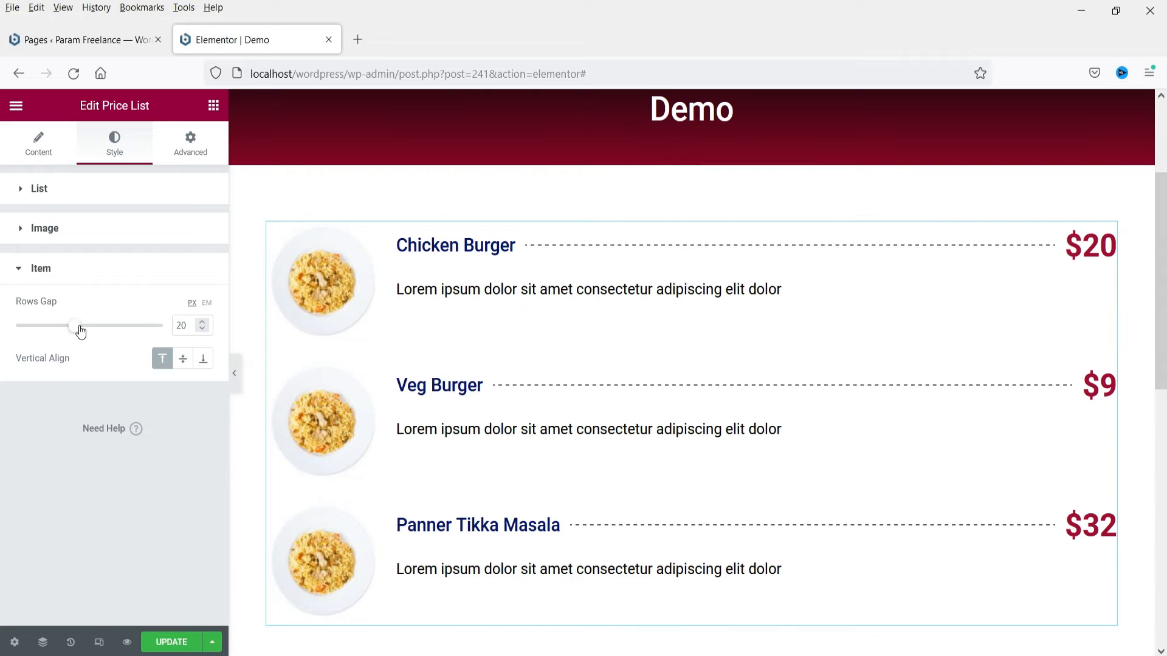
{"action": "left_click_drag", "start_coordinate": [81, 331], "coordinate": [50, 329]}
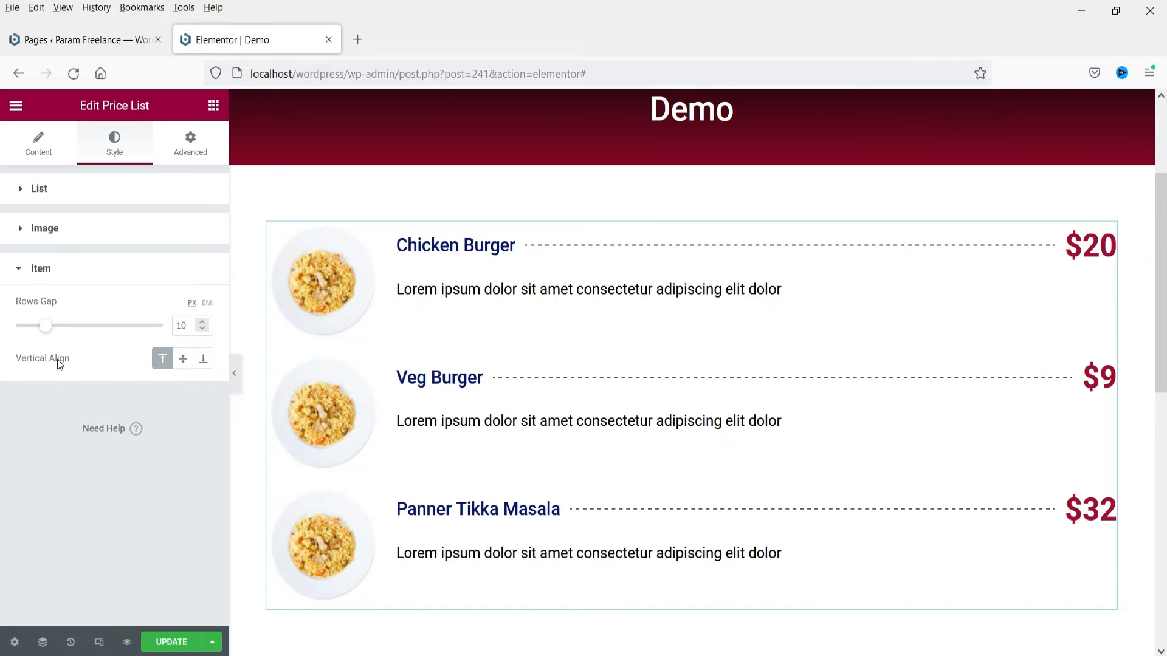
{"action": "left_click", "coordinate": [182, 360]}
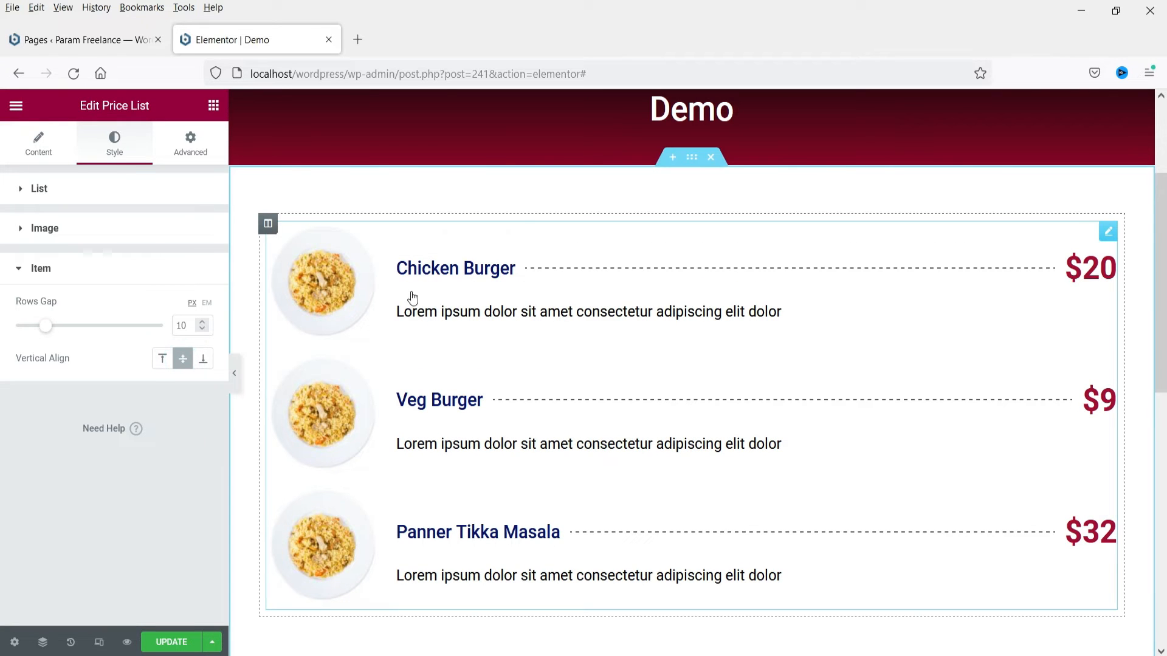
{"action": "left_click_drag", "start_coordinate": [48, 333], "coordinate": [57, 334]}
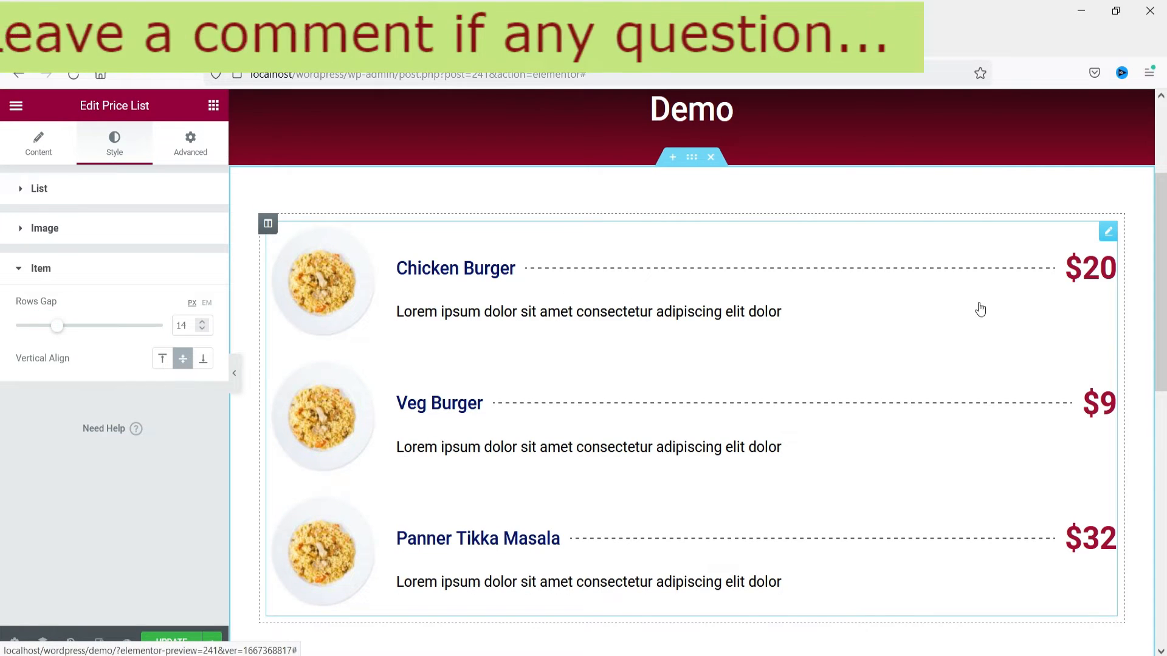
{"action": "scroll", "coordinate": [815, 328], "scroll_direction": "down", "scroll_amount": 3}
{"action": "scroll", "coordinate": [815, 328], "scroll_direction": "up", "scroll_amount": 1}
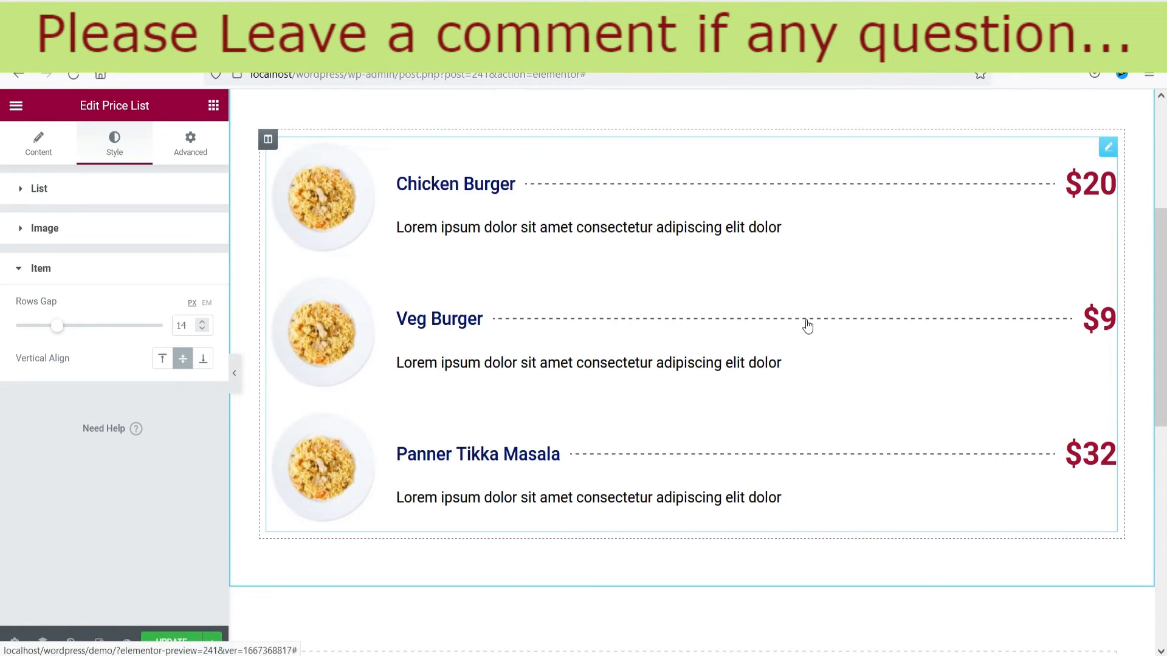
- Try duplicating the Panner Tikka Masala item and adding a blank item to the list, deleting each extra item
{"action": "left_click", "coordinate": [38, 145]}
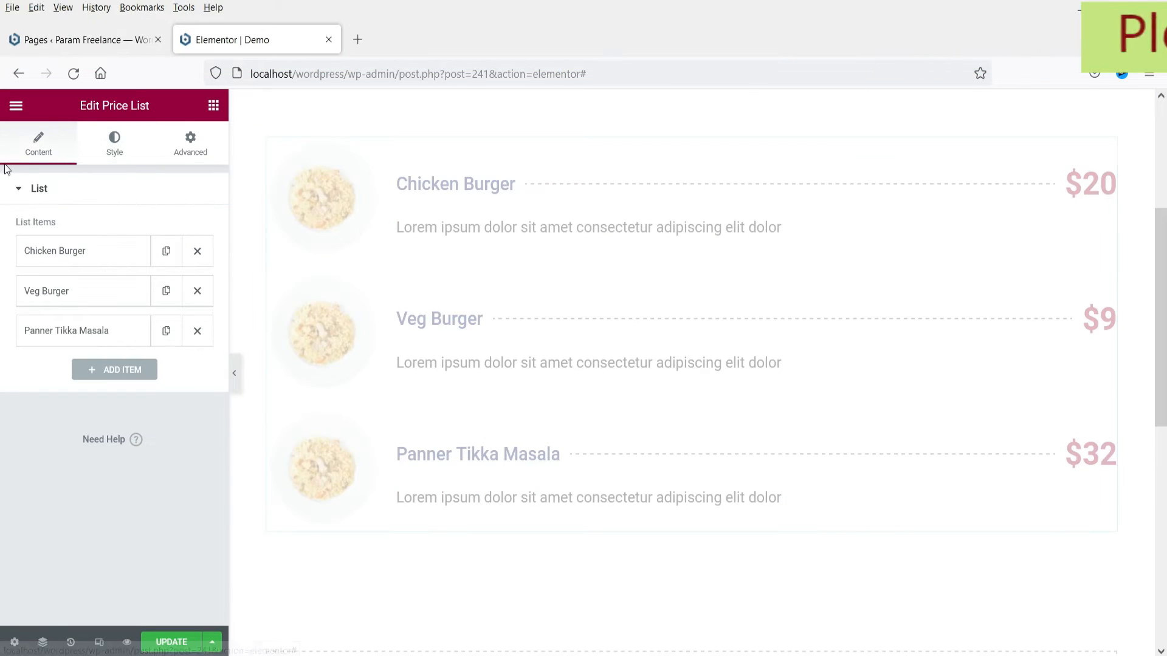
{"action": "left_click", "coordinate": [166, 331]}
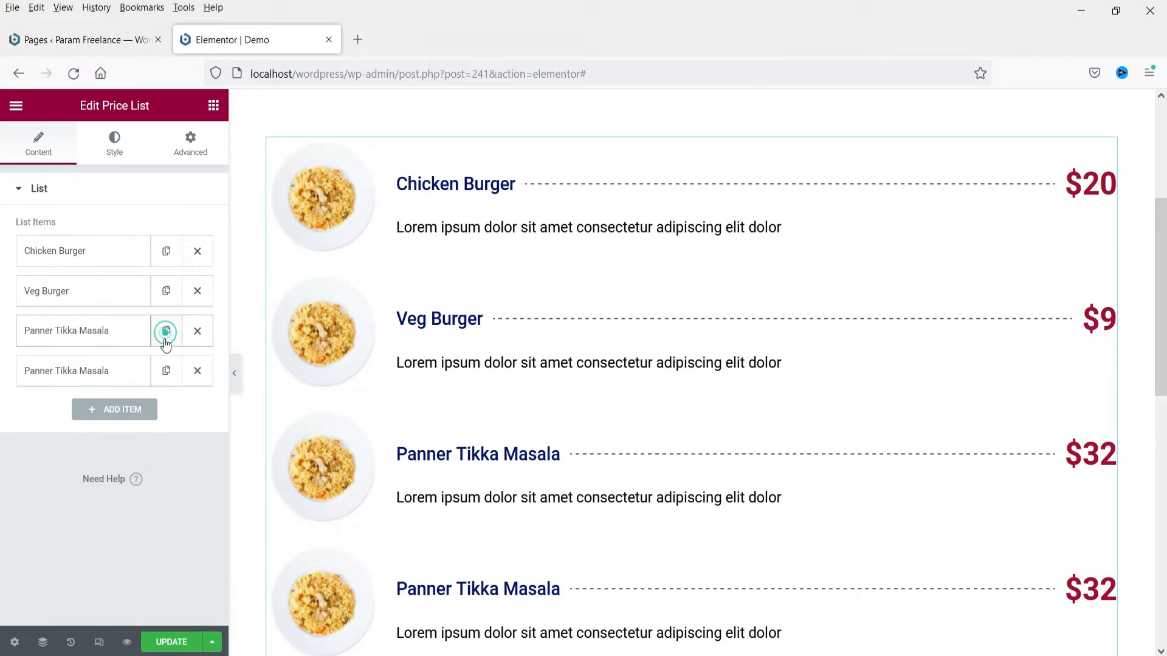
{"action": "left_click", "coordinate": [196, 371]}
{"action": "left_click", "coordinate": [121, 371]}
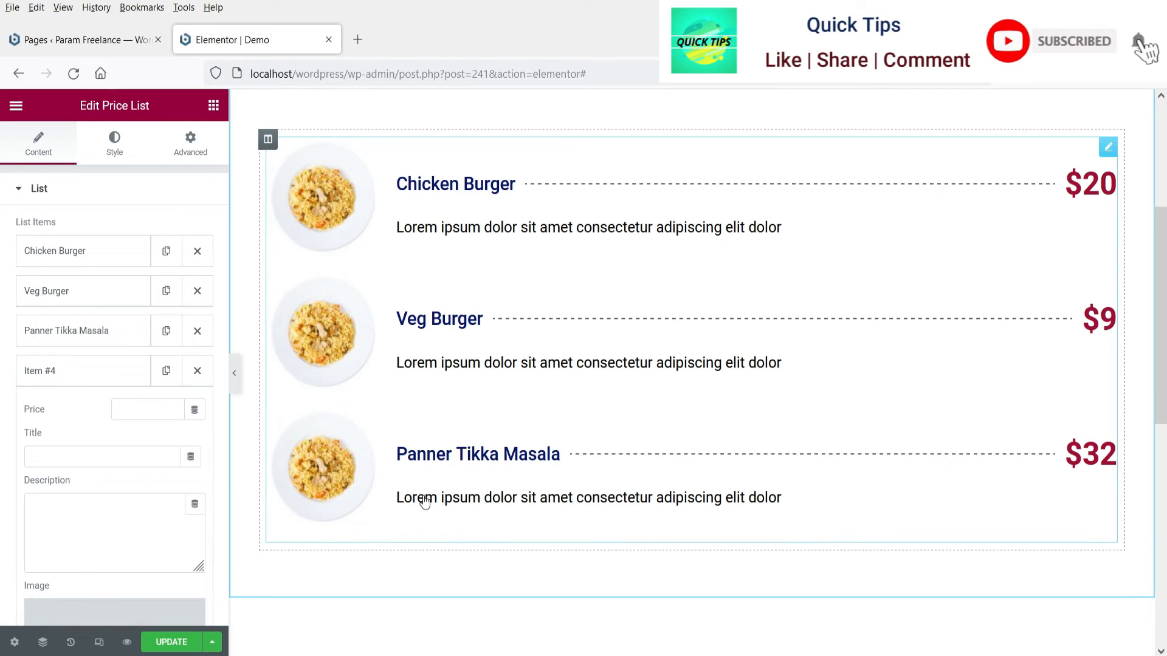
{"action": "left_click", "coordinate": [196, 371]}
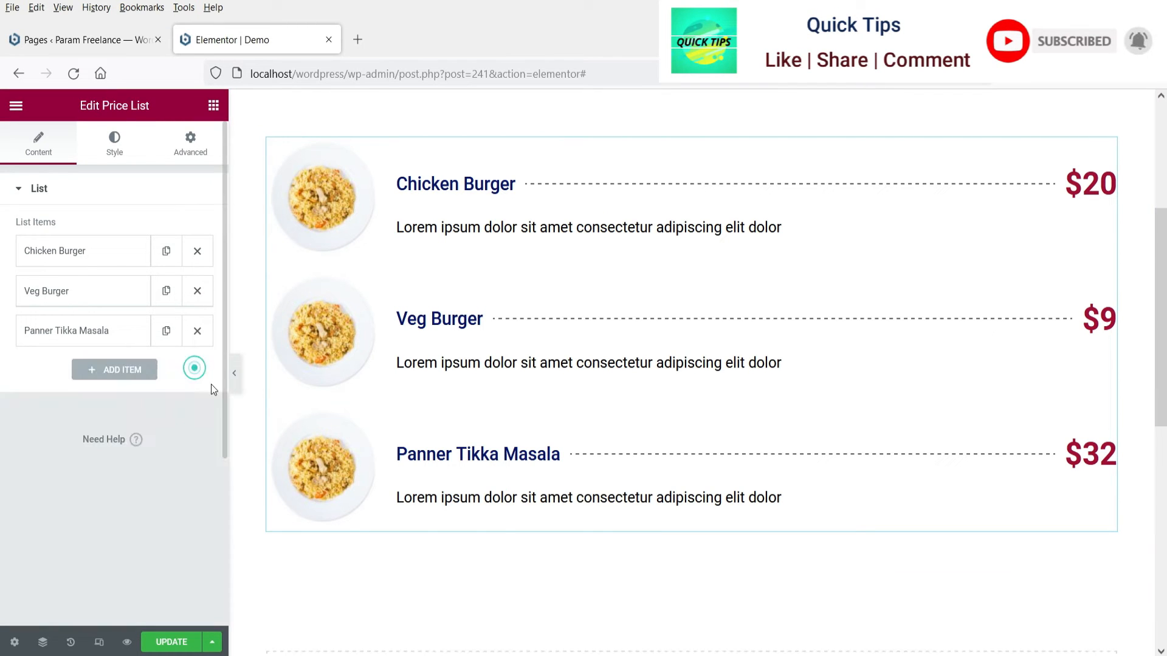
{"action": "left_click", "coordinate": [166, 331]}
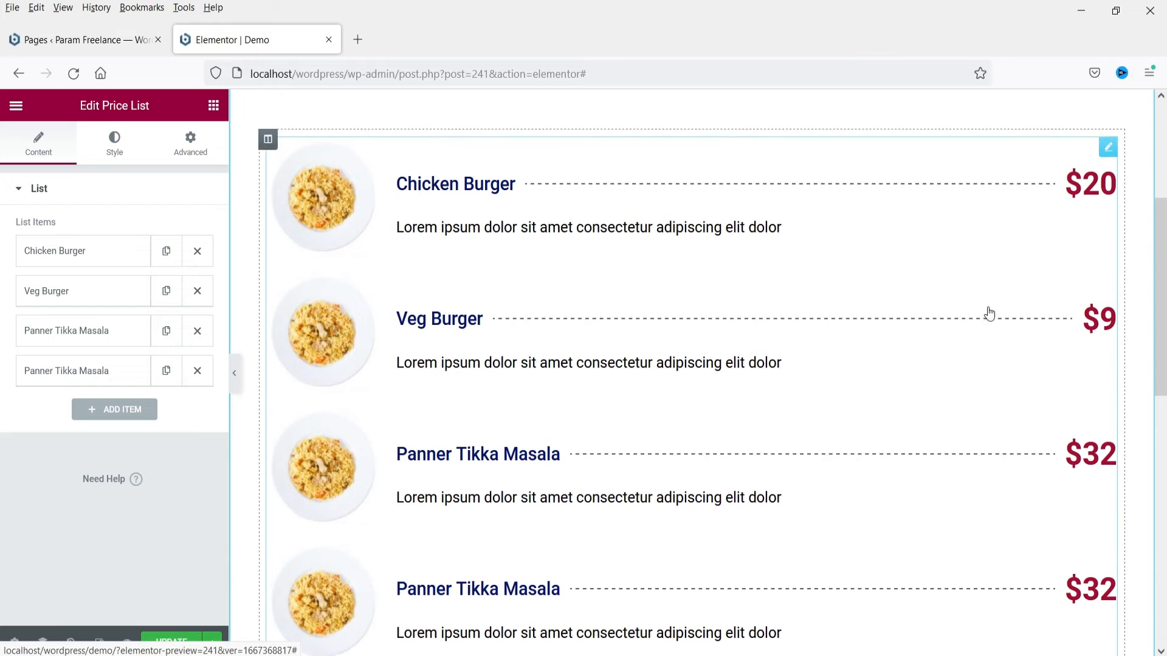
{"action": "left_click", "coordinate": [198, 371]}
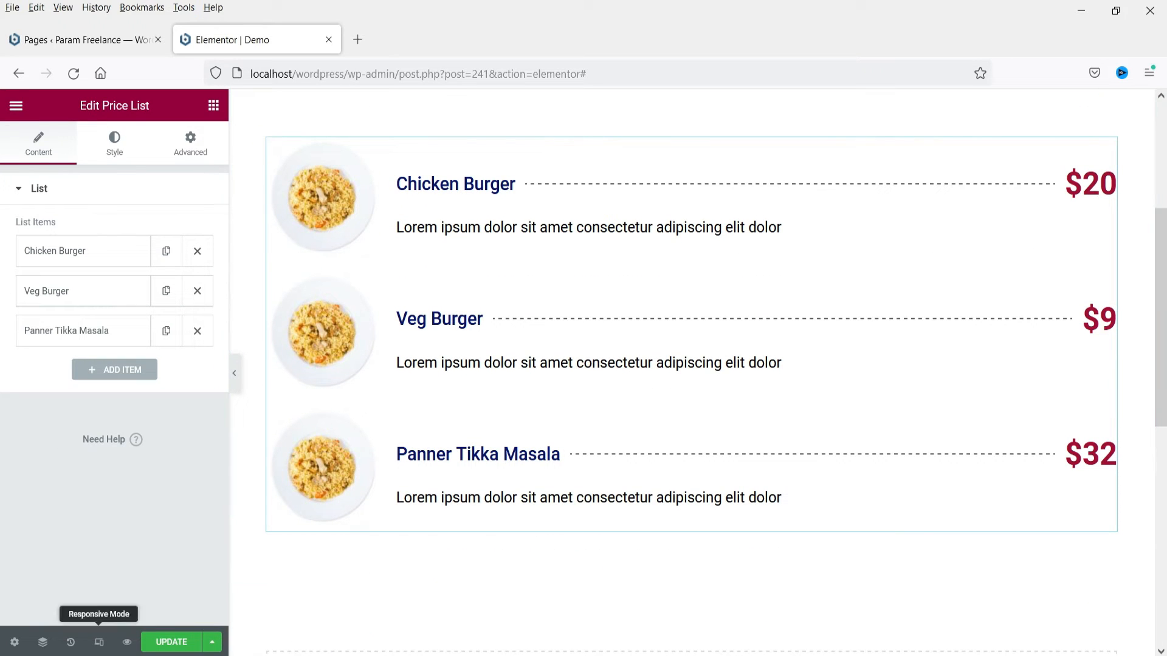
- Preview the page in mobile view, widen the preview to 413 px, and examine how the menu items lay out
{"action": "left_click", "coordinate": [100, 647]}
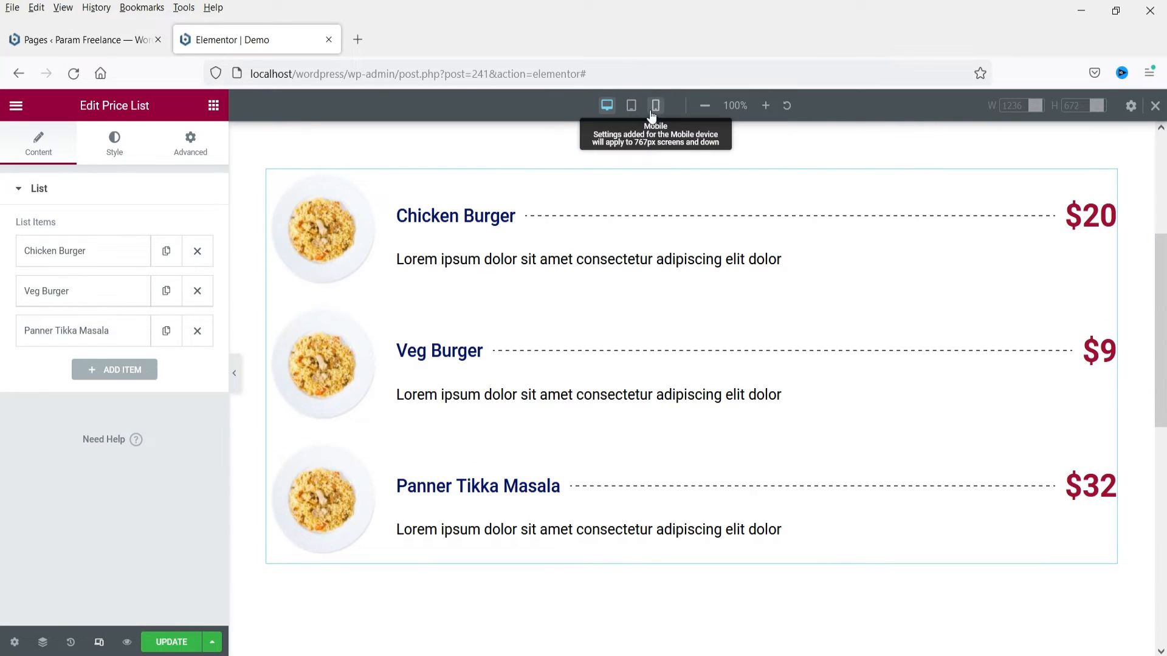
{"action": "left_click", "coordinate": [656, 106]}
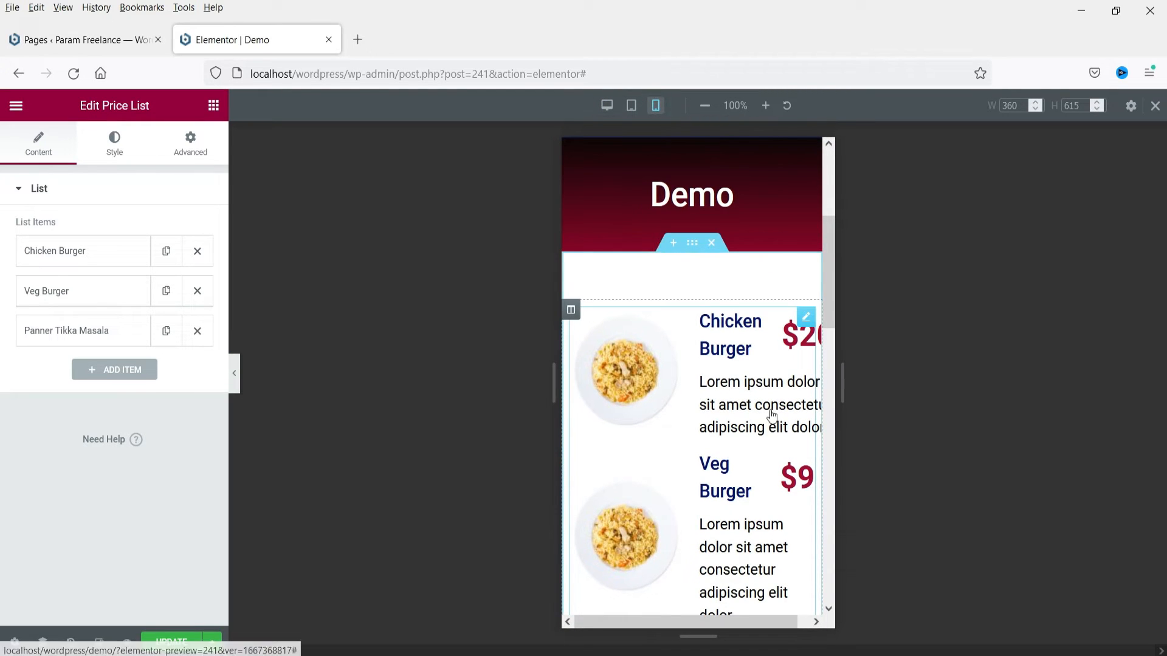
{"action": "left_click_drag", "start_coordinate": [726, 621], "coordinate": [774, 630]}
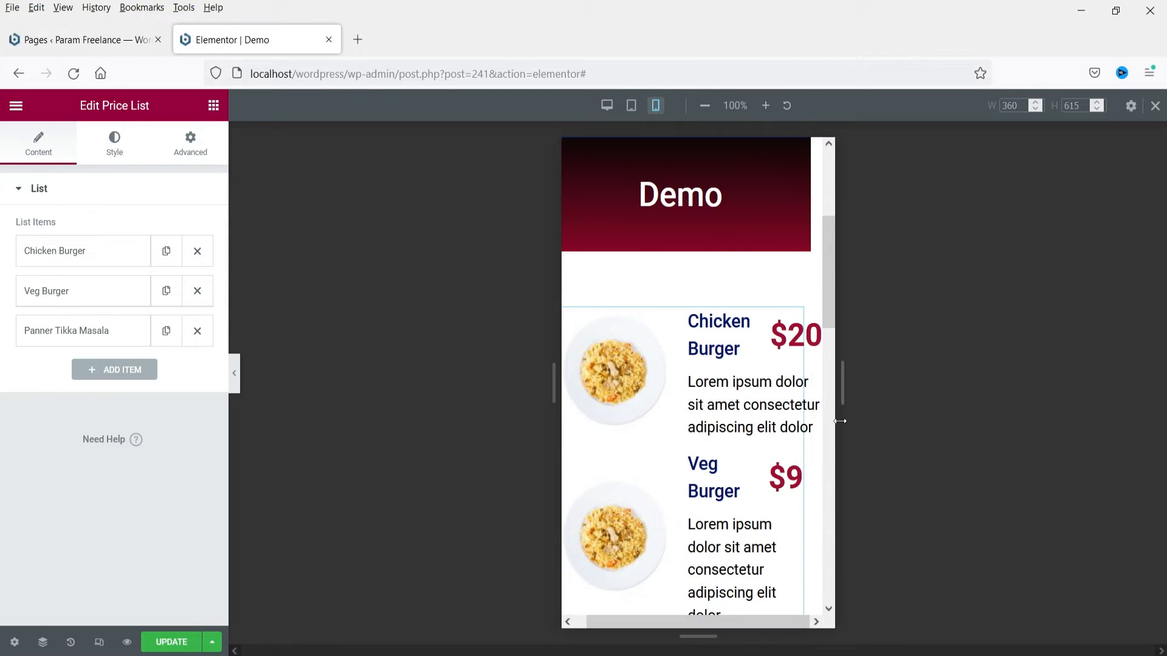
{"action": "left_click_drag", "start_coordinate": [838, 411], "coordinate": [858, 411]}
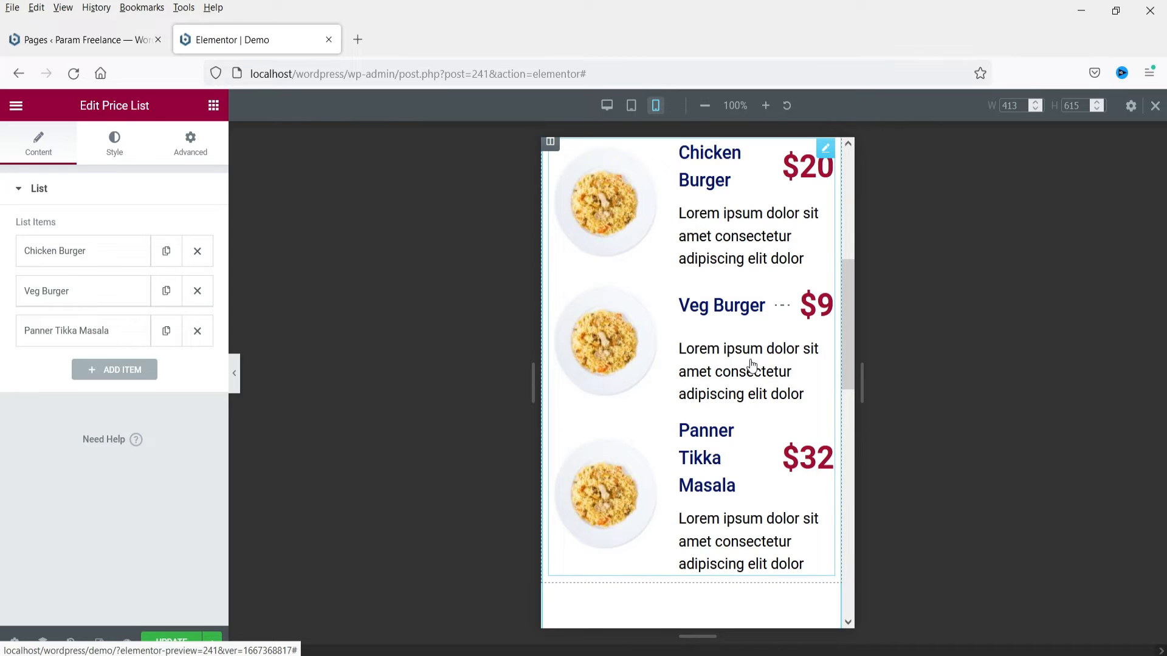
{"action": "scroll", "coordinate": [729, 359], "scroll_direction": "up", "scroll_amount": 3}
{"action": "scroll", "coordinate": [722, 380], "scroll_direction": "down", "scroll_amount": 3}
{"action": "scroll", "coordinate": [752, 273], "scroll_direction": "up", "scroll_amount": 2}
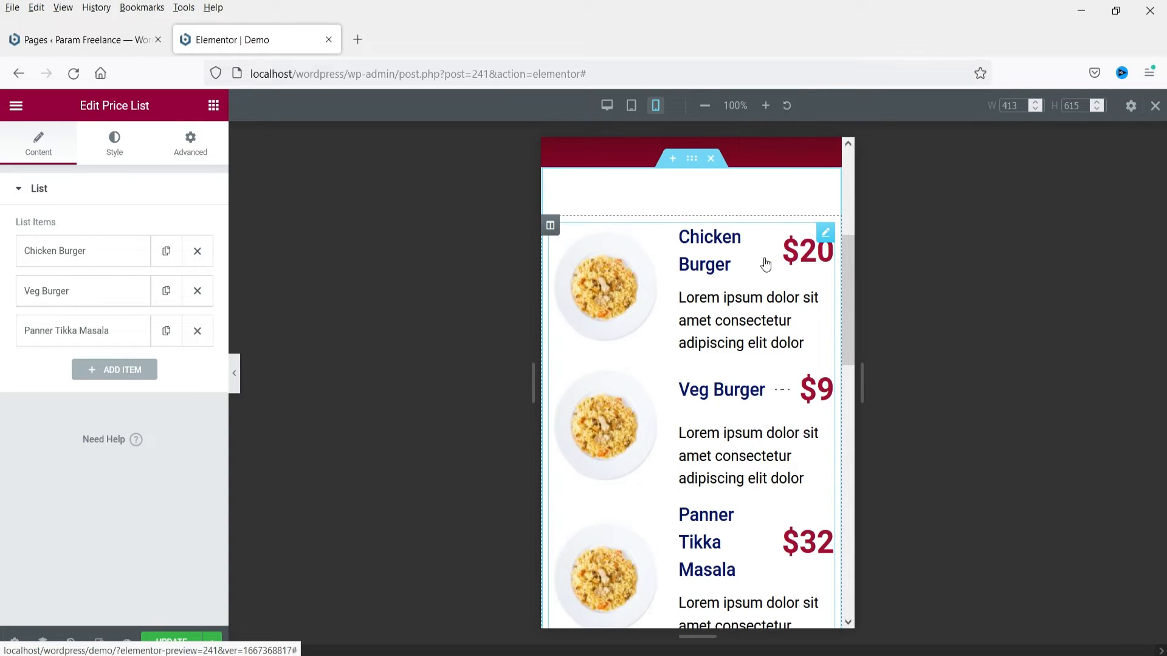
{"action": "scroll", "coordinate": [778, 363], "scroll_direction": "down", "scroll_amount": 3}
{"action": "scroll", "coordinate": [775, 367], "scroll_direction": "up", "scroll_amount": 3}
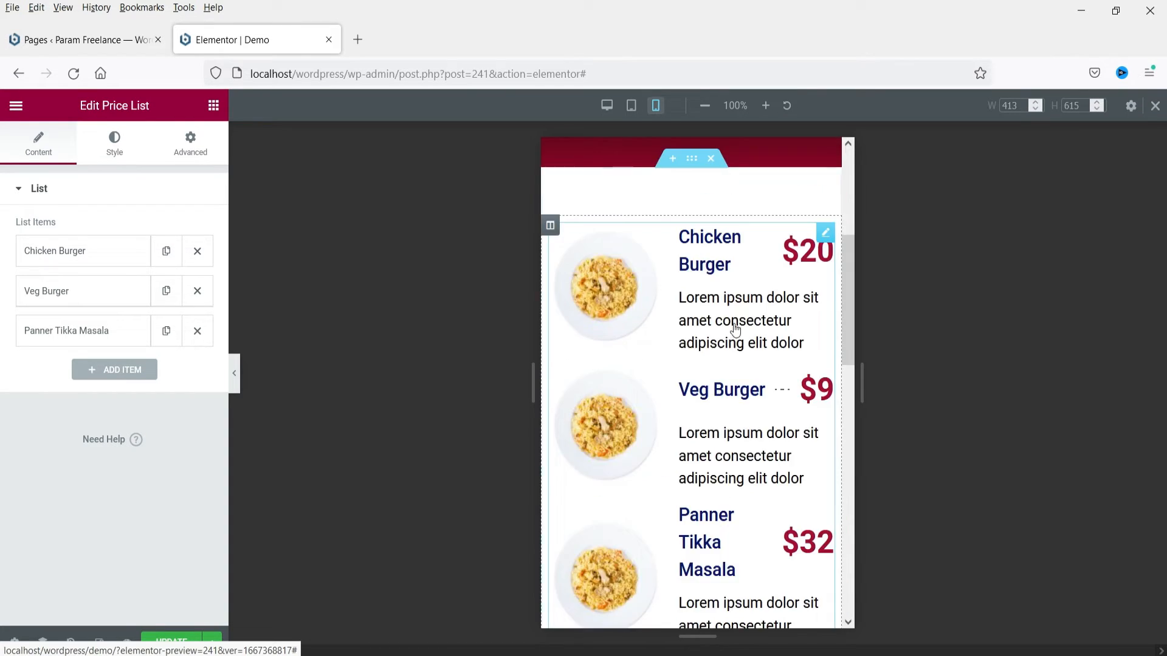
- Preview the menu in tablet and desktop views and close the responsive preview
{"action": "left_click", "coordinate": [631, 106]}
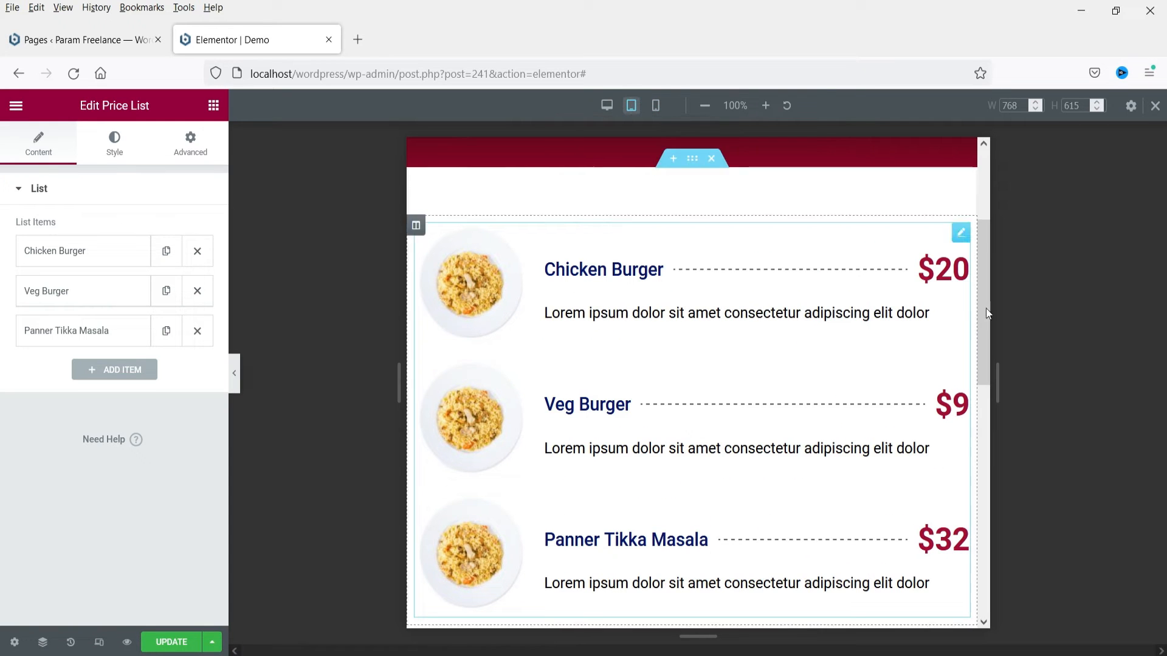
{"action": "scroll", "coordinate": [886, 336], "scroll_direction": "down", "scroll_amount": 3}
{"action": "scroll", "coordinate": [881, 336], "scroll_direction": "up", "scroll_amount": 3}
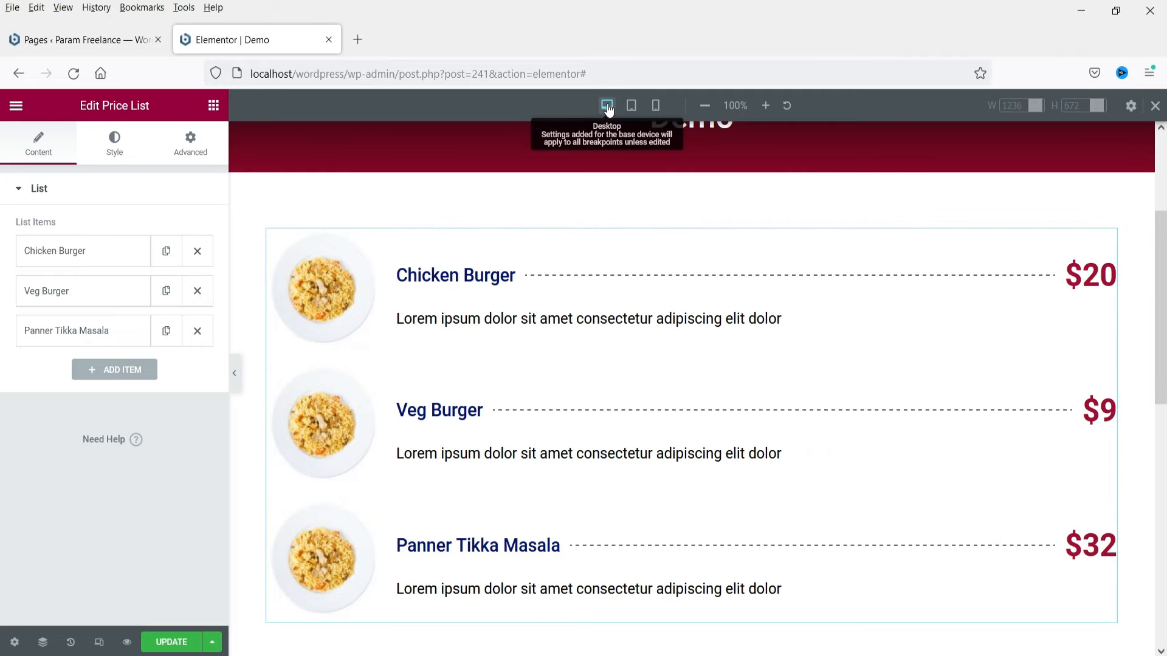
{"action": "left_click", "coordinate": [1155, 105]}
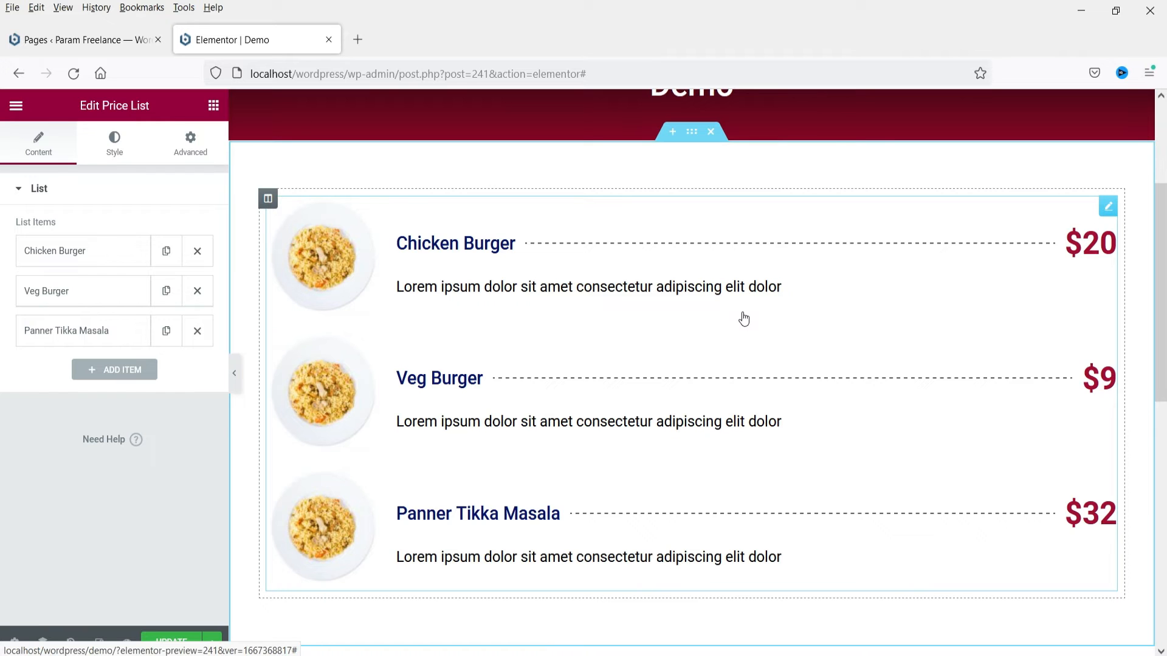
- Add a new single-column section below the price list
{"action": "scroll", "coordinate": [740, 313], "scroll_direction": "down", "scroll_amount": 3}
{"action": "left_click", "coordinate": [654, 591]}
{"action": "scroll", "coordinate": [737, 190], "scroll_direction": "down", "scroll_amount": 5}
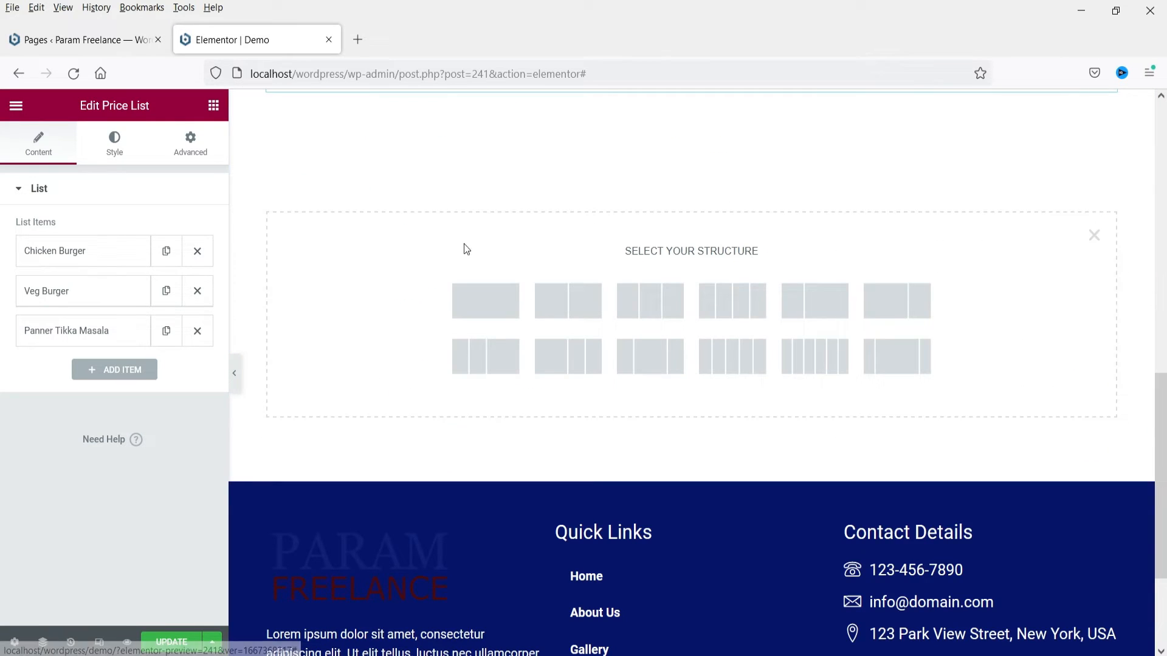
{"action": "left_click", "coordinate": [483, 309]}
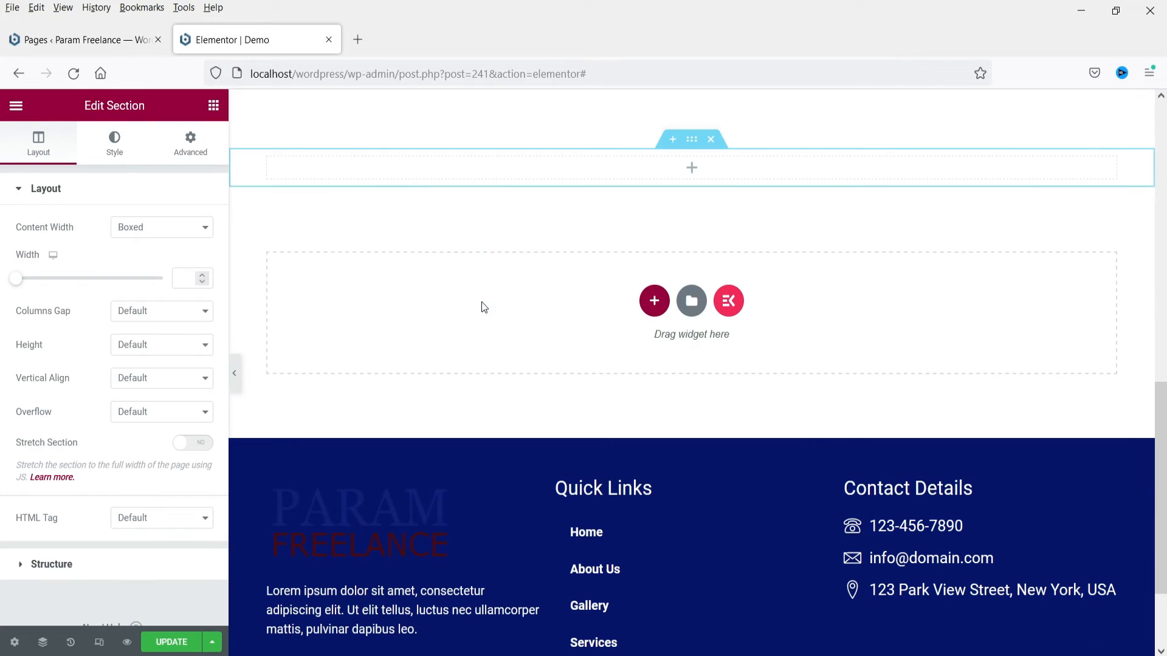
- Unlink the new section's padding values and set its top and bottom padding to 60 px
{"action": "scroll", "coordinate": [696, 304], "scroll_direction": "up", "scroll_amount": 3}
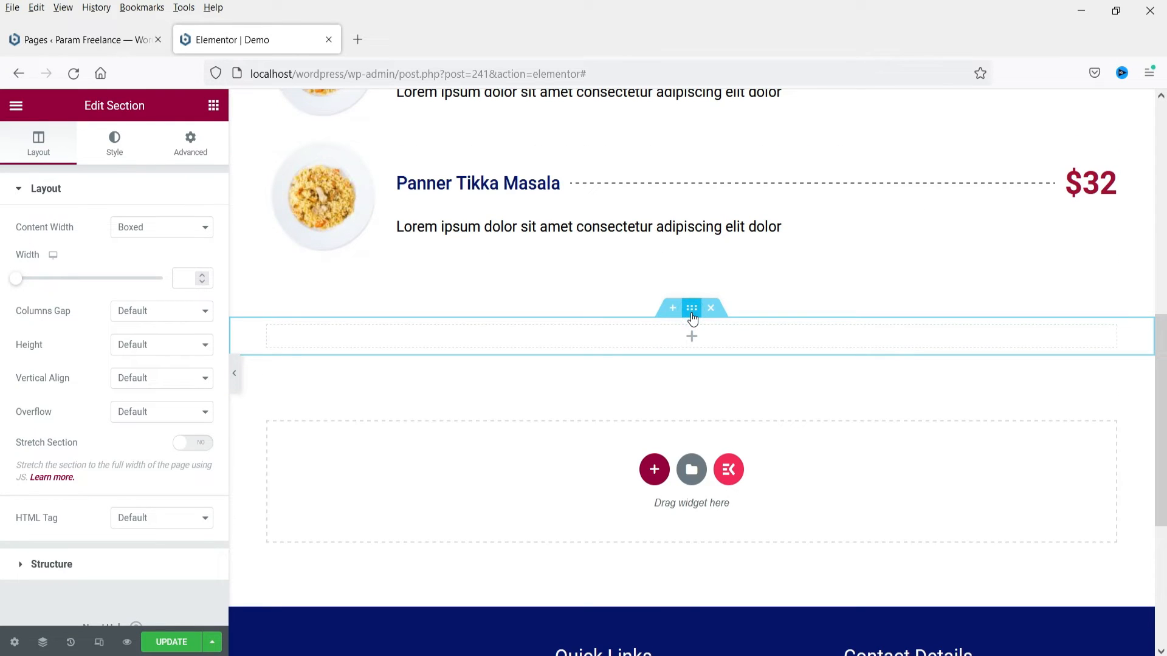
{"action": "left_click", "coordinate": [189, 144]}
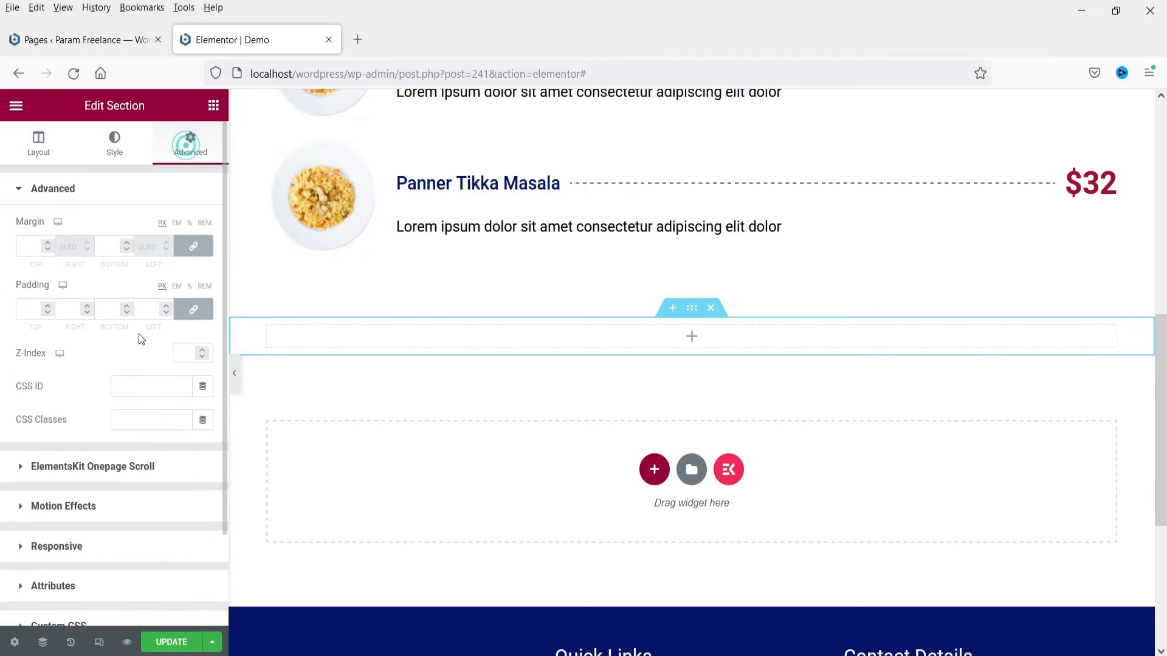
{"action": "left_click", "coordinate": [193, 310]}
{"action": "left_click", "coordinate": [33, 309]}
{"action": "type", "text": "60"}
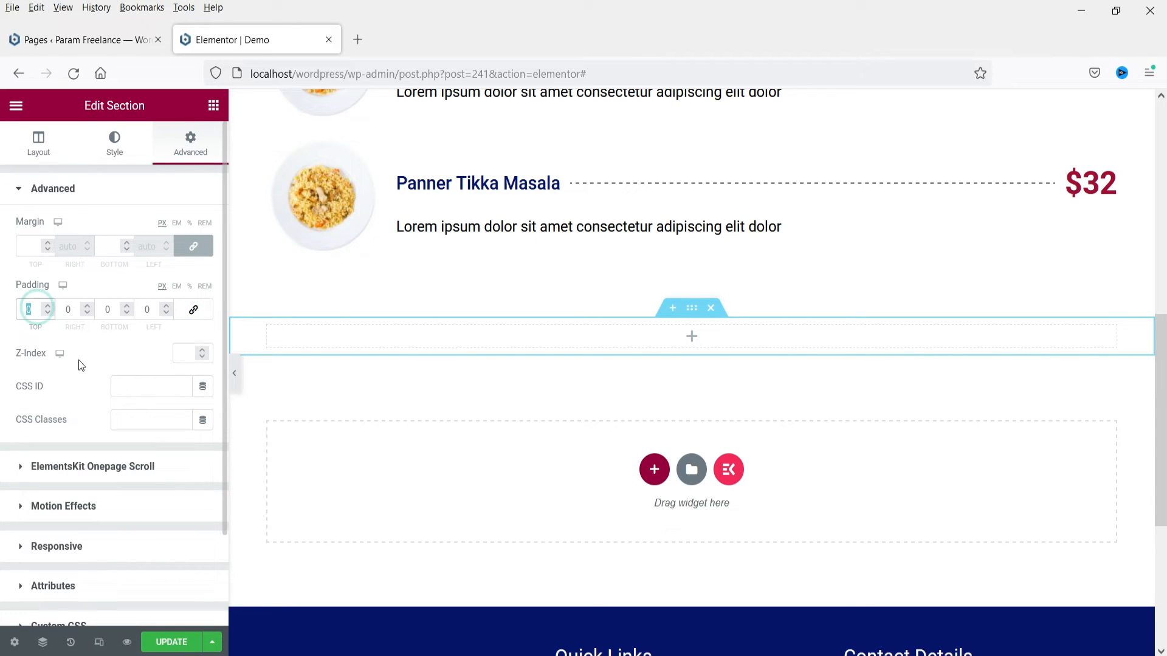
{"action": "left_click", "coordinate": [107, 309]}
{"action": "type", "text": "60"}
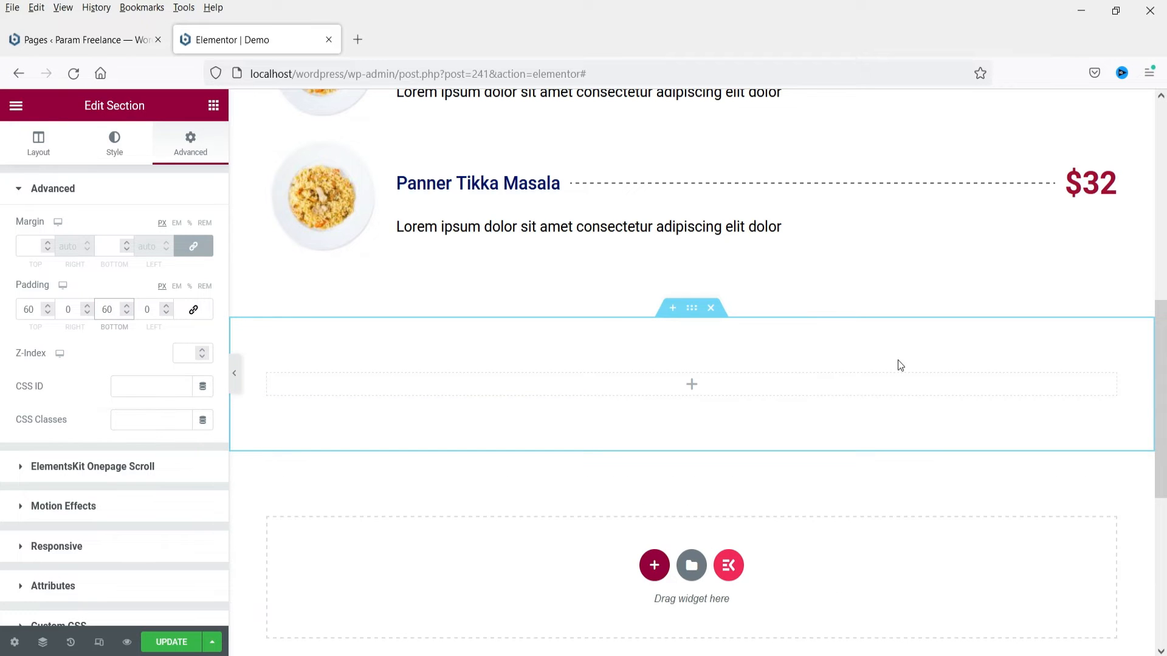
- Insert an Inner Section into the new section and add a third column to it
{"action": "left_click", "coordinate": [691, 384]}
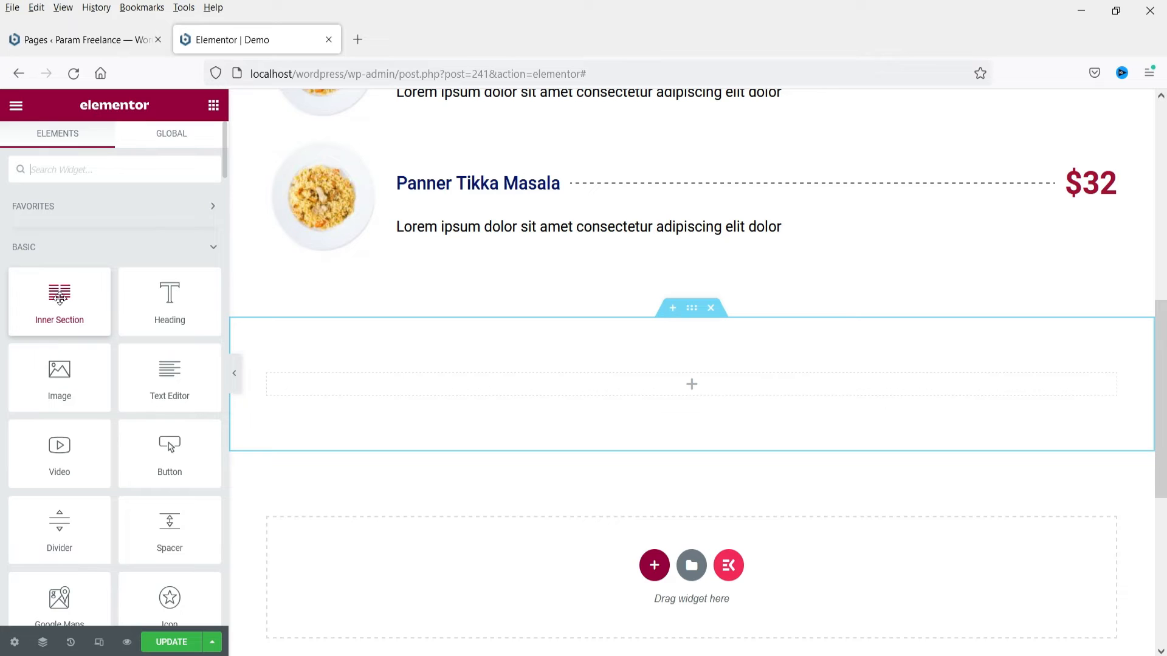
{"action": "left_click_drag", "start_coordinate": [53, 293], "coordinate": [725, 447]}
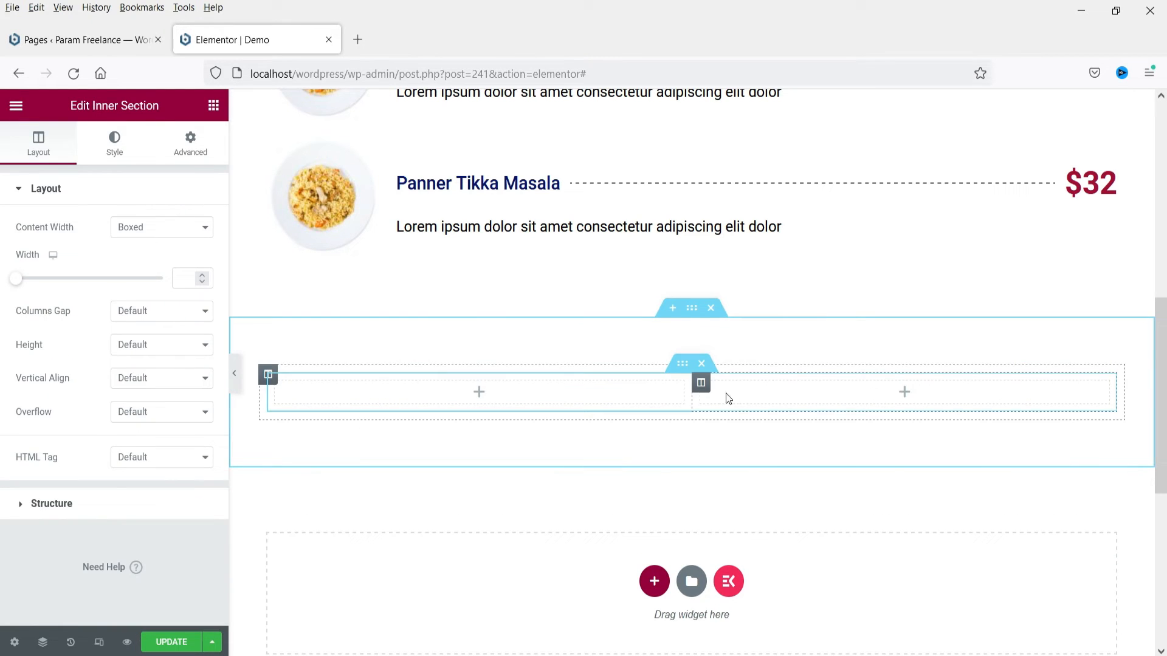
{"action": "right_click", "coordinate": [705, 386]}
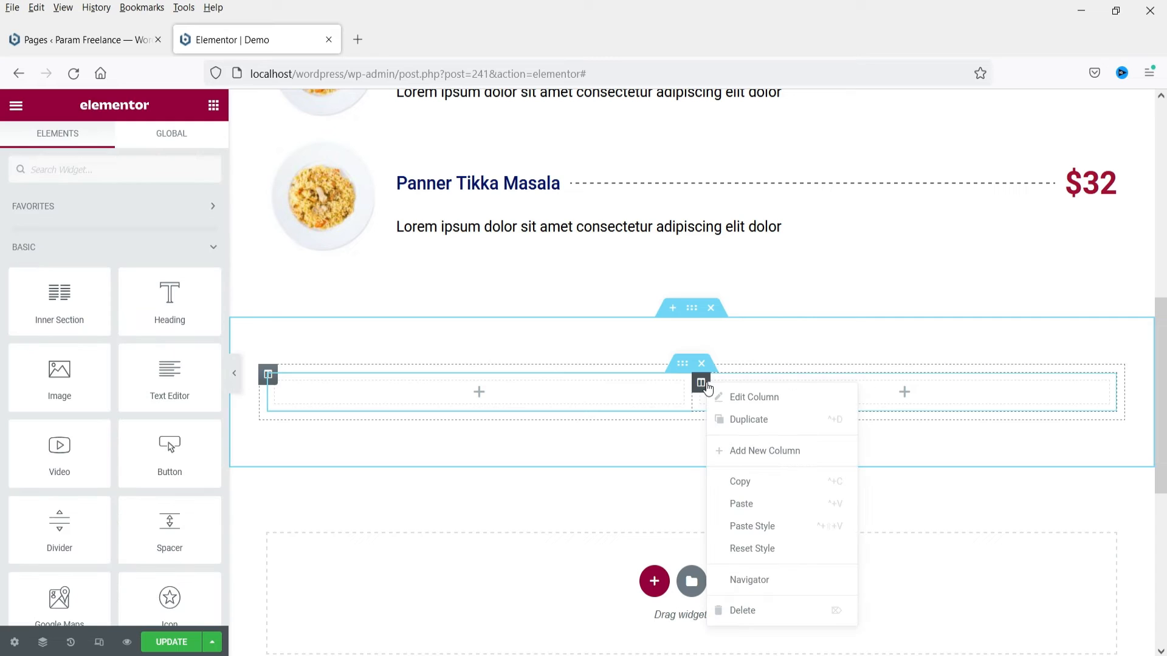
{"action": "left_click", "coordinate": [769, 456]}
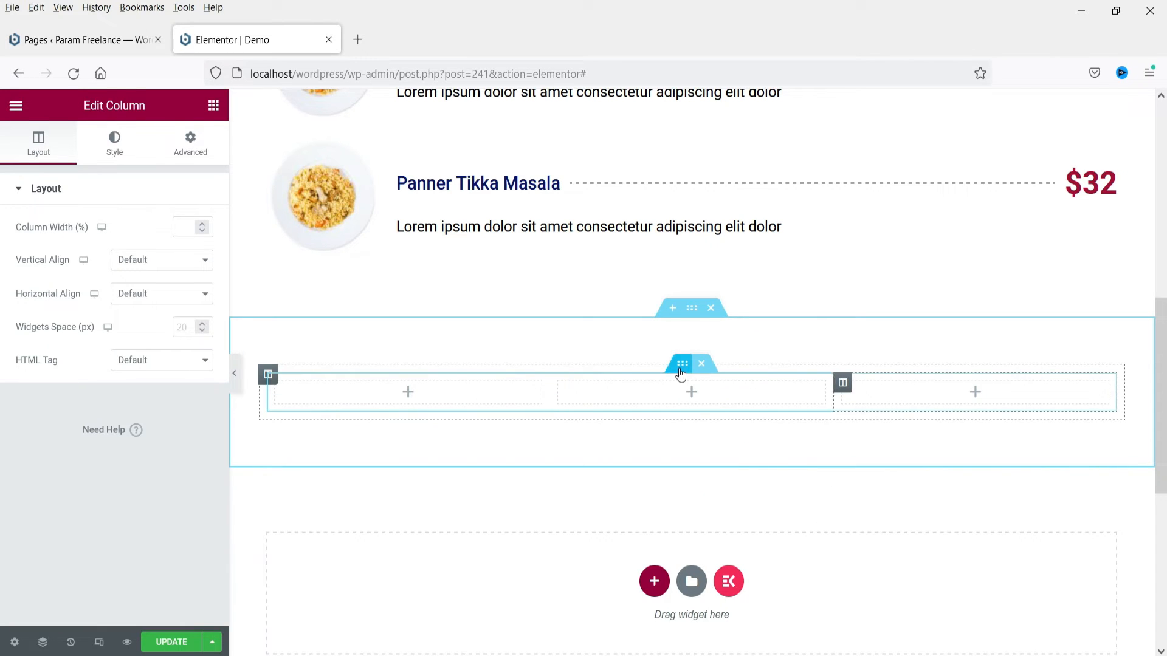
- Set the inner section's column structure to 16, 66, 16
{"action": "left_click", "coordinate": [681, 365]}
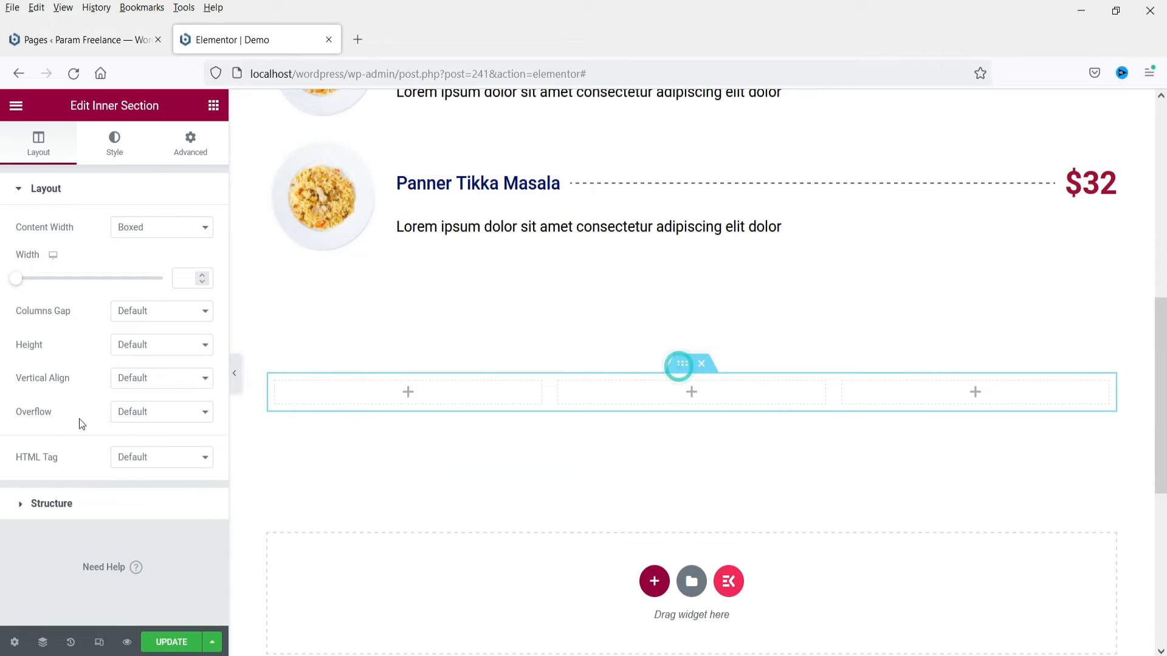
{"action": "left_click", "coordinate": [56, 504]}
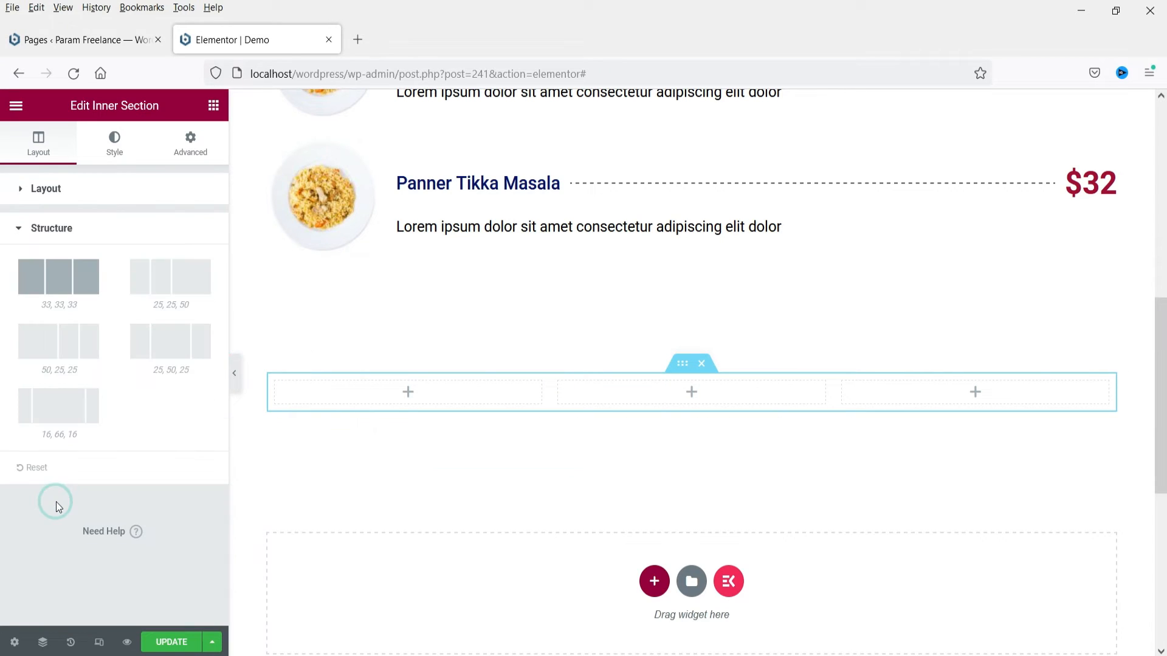
{"action": "left_click", "coordinate": [64, 417]}
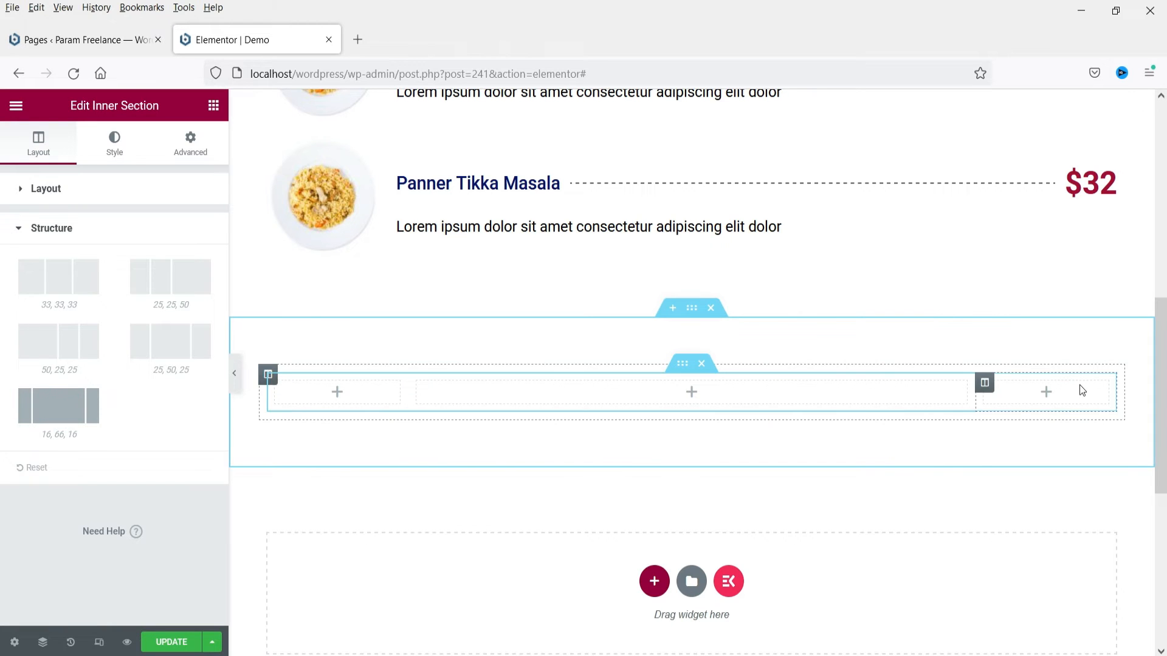
- Place an Image widget in the first column of the inner section
{"action": "left_click", "coordinate": [337, 393]}
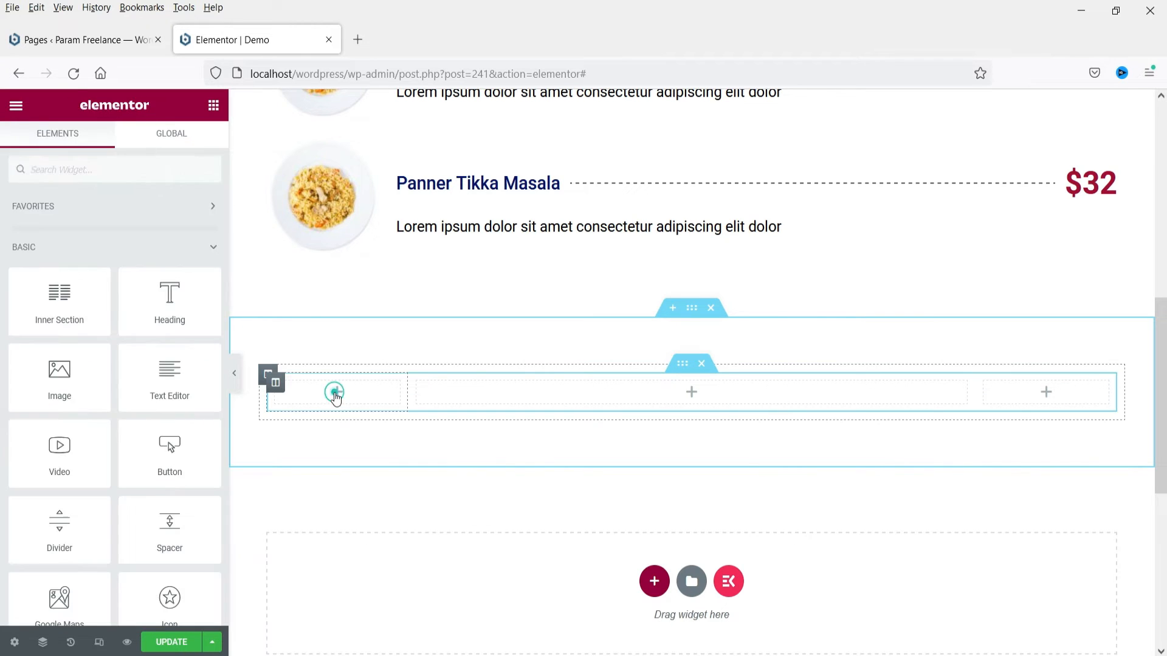
{"action": "left_click_drag", "start_coordinate": [59, 369], "coordinate": [325, 396]}
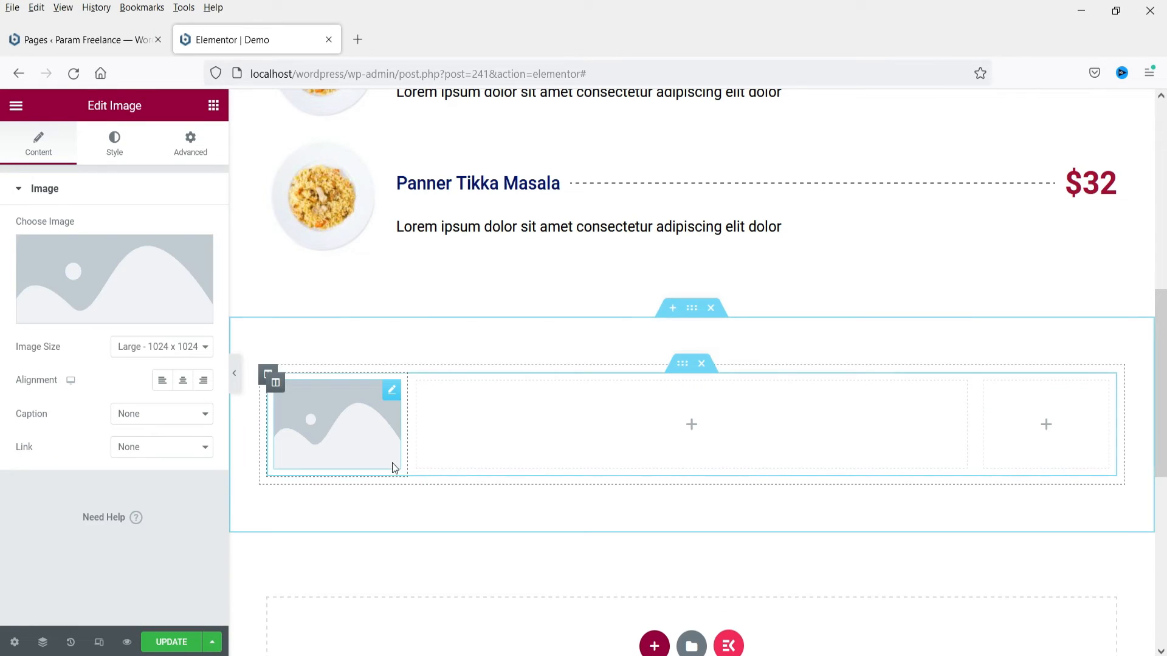
- Set the image in the inner section's first column to the rice plate photo from the media library
{"action": "left_click", "coordinate": [92, 277]}
{"action": "left_click", "coordinate": [227, 285]}
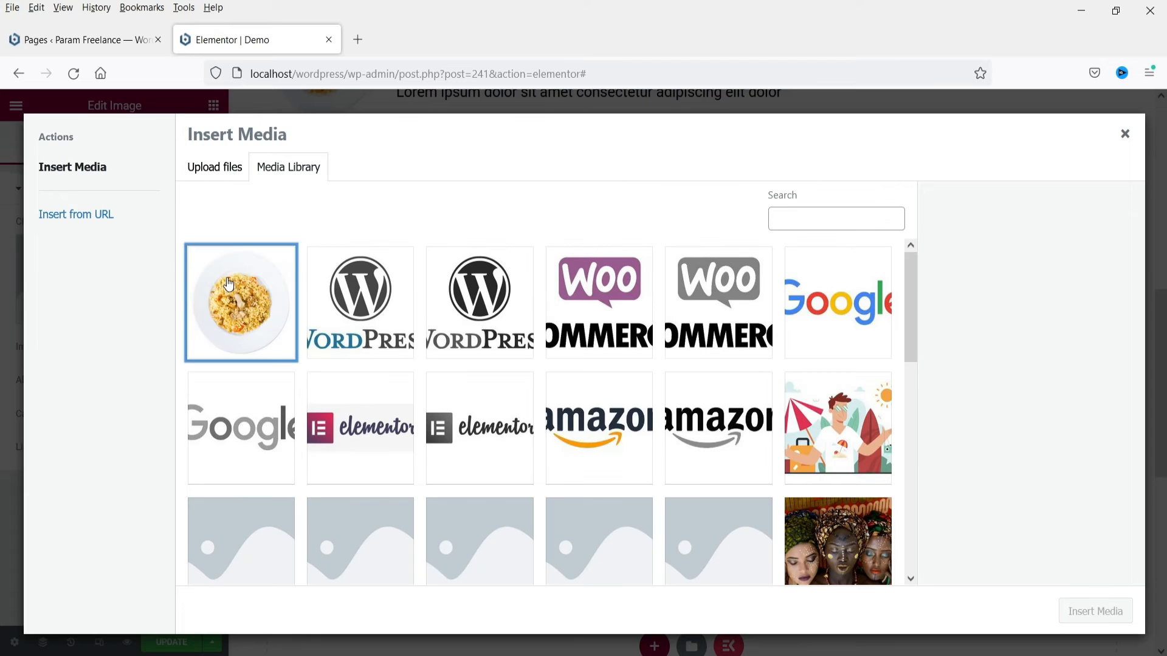
{"action": "left_click", "coordinate": [1065, 618]}
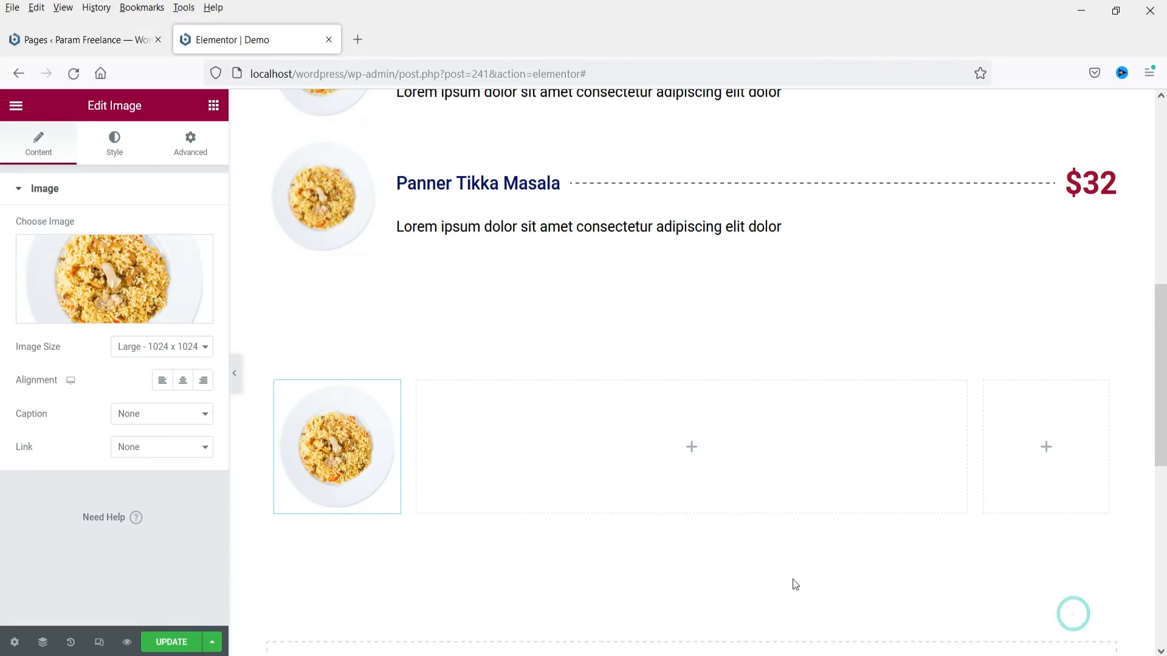
- Place a Heading widget in the inner section's third column and set its title to "$25"
{"action": "left_click", "coordinate": [1047, 447]}
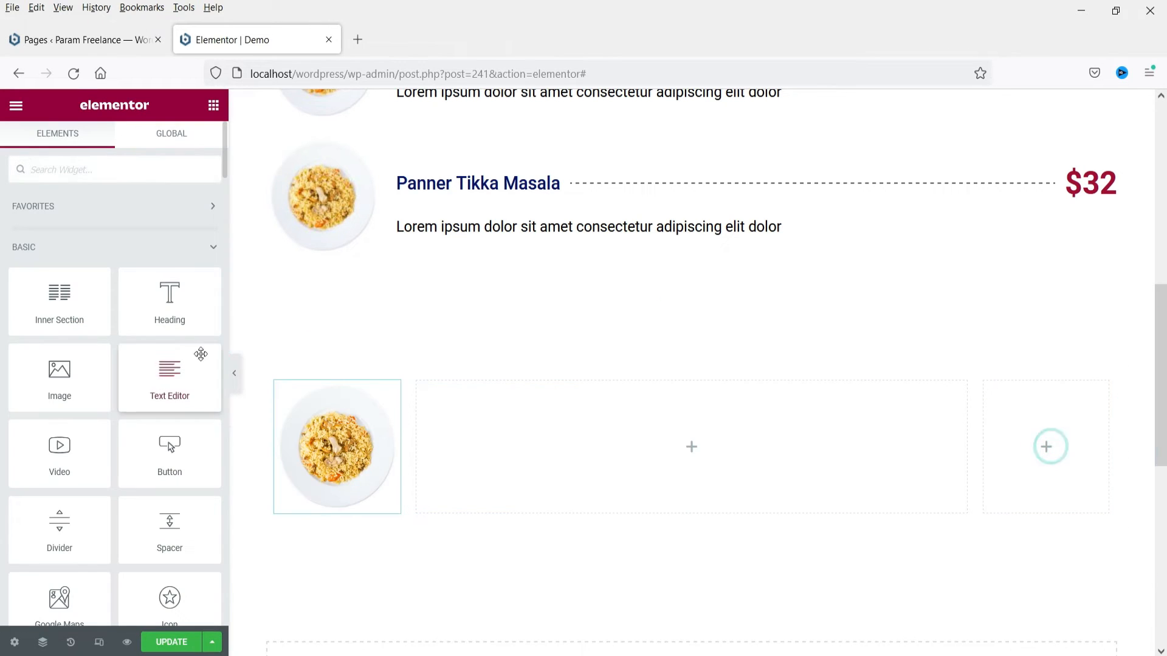
{"action": "left_click_drag", "start_coordinate": [170, 296], "coordinate": [1059, 457]}
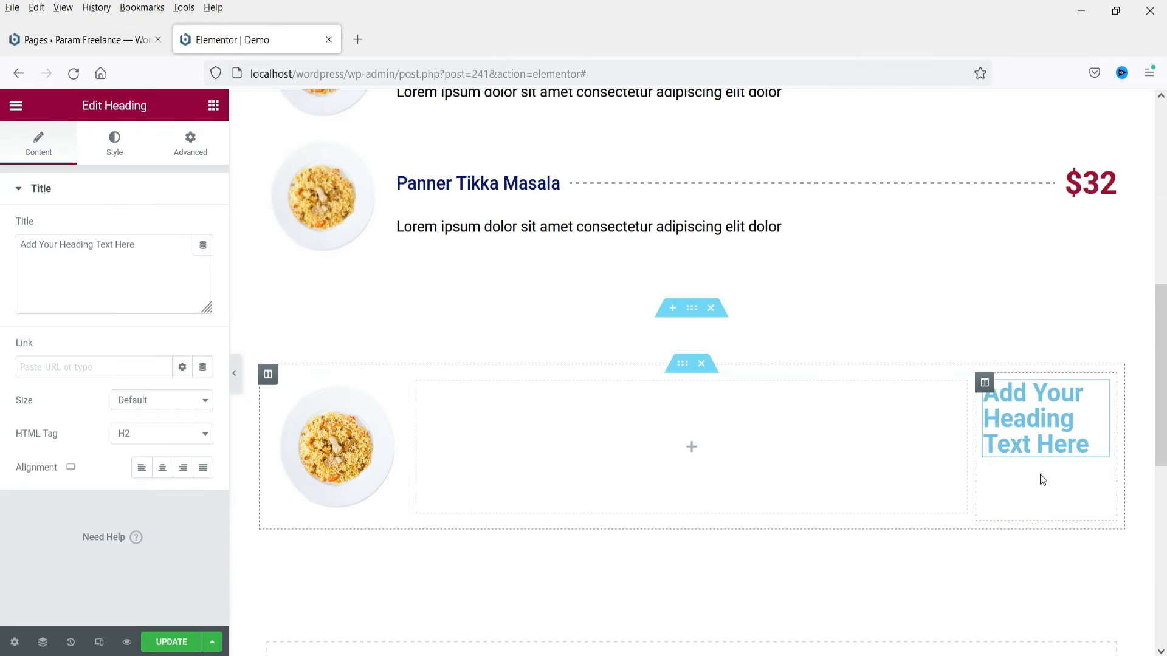
{"action": "left_click", "coordinate": [135, 246]}
{"action": "triple_click", "coordinate": [172, 246]}
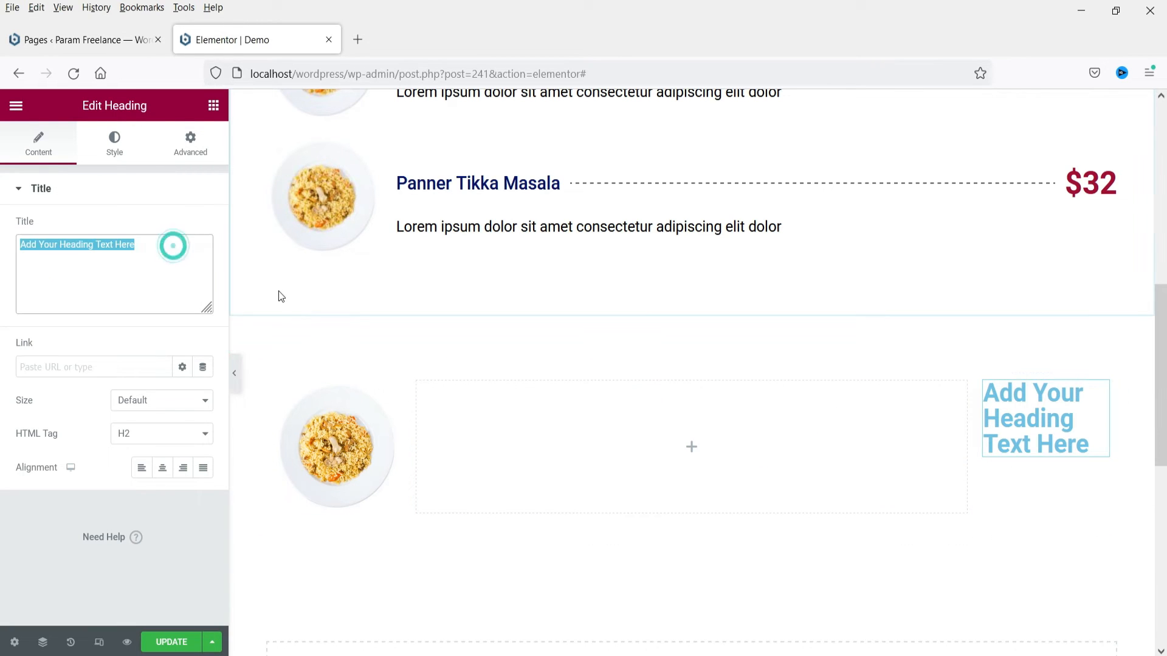
{"action": "type", "text": "$"}
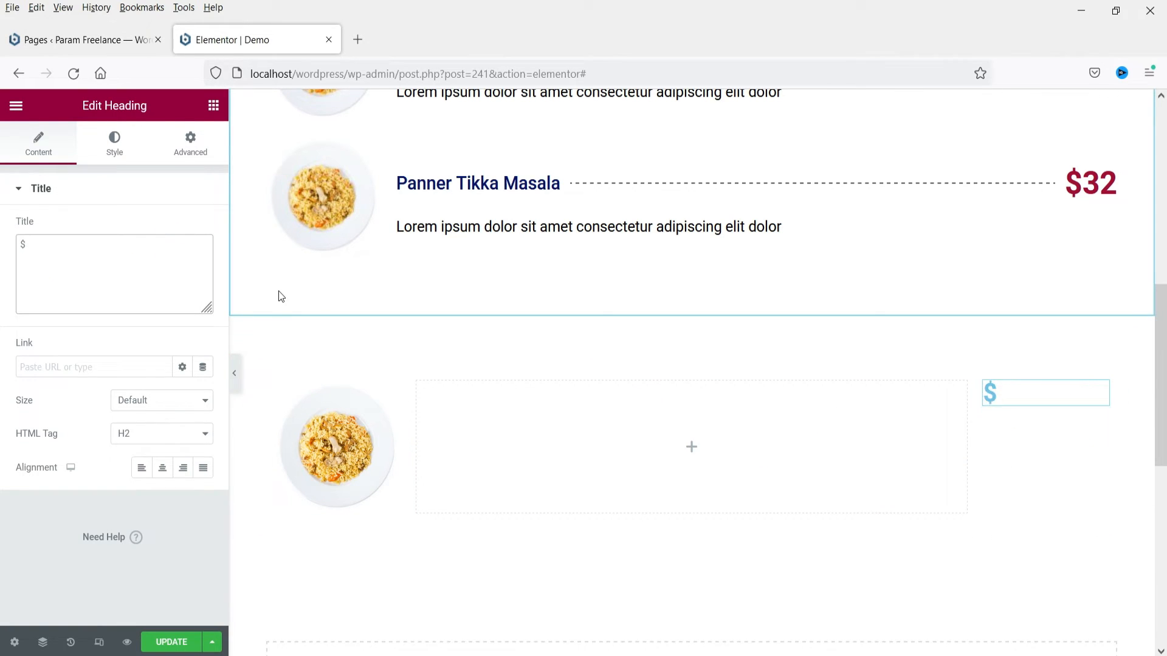
{"action": "type", "text": "25"}
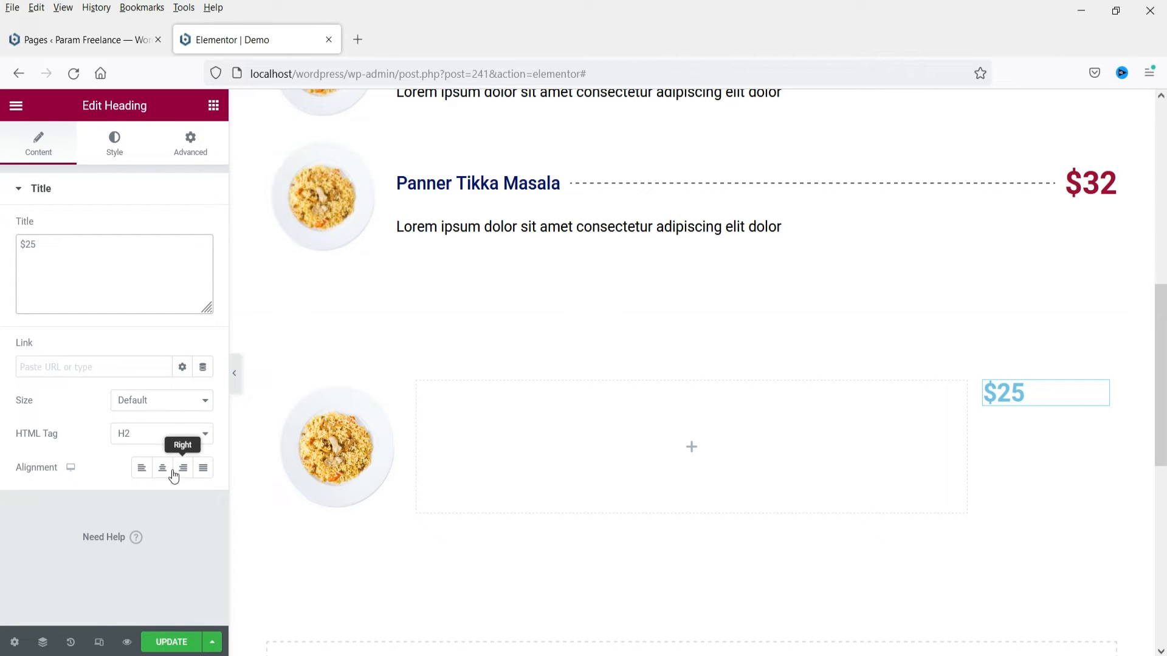
- Set the $25 heading's text color to dark red #910C33
{"action": "left_click", "coordinate": [109, 139]}
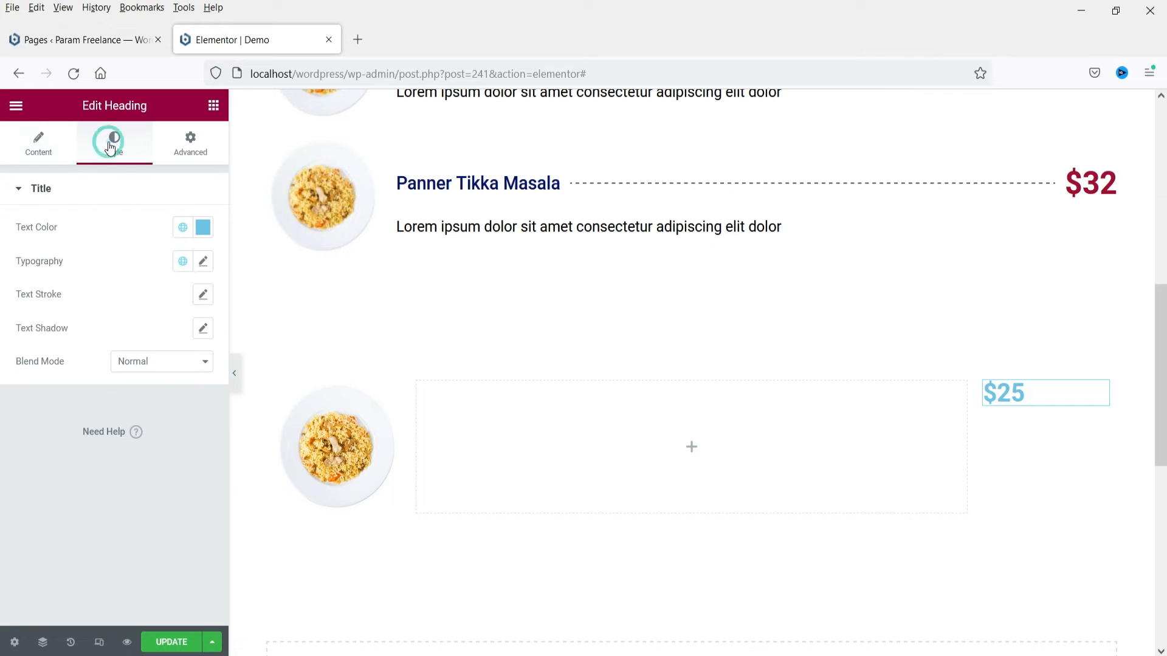
{"action": "left_click", "coordinate": [182, 229]}
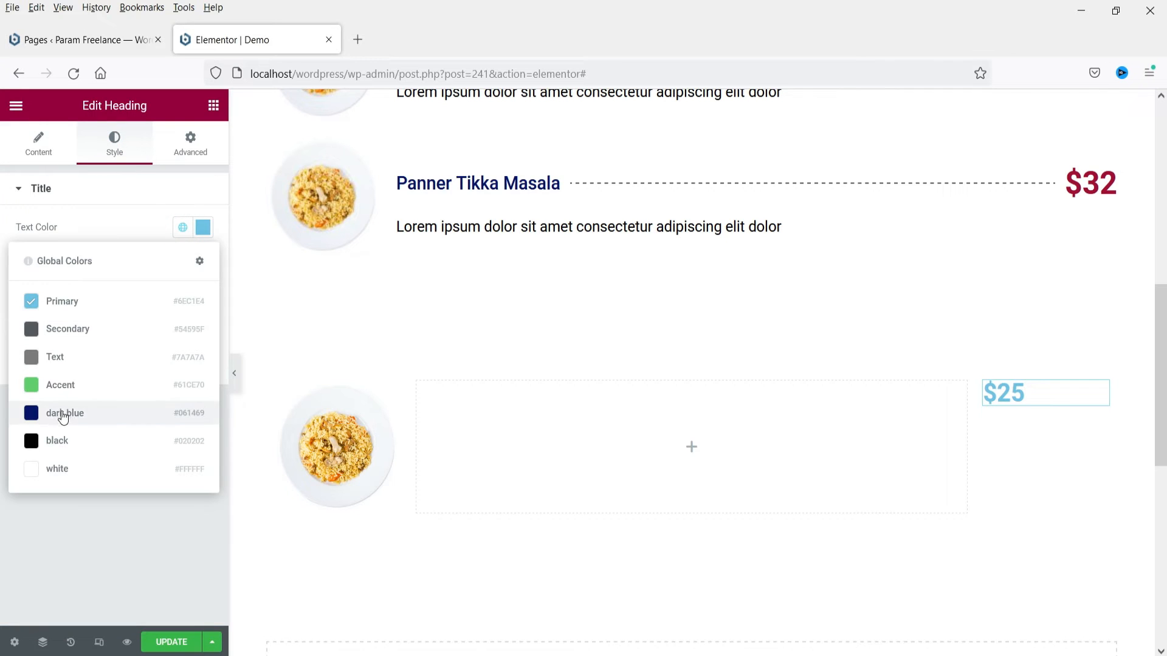
{"action": "left_click", "coordinate": [203, 229]}
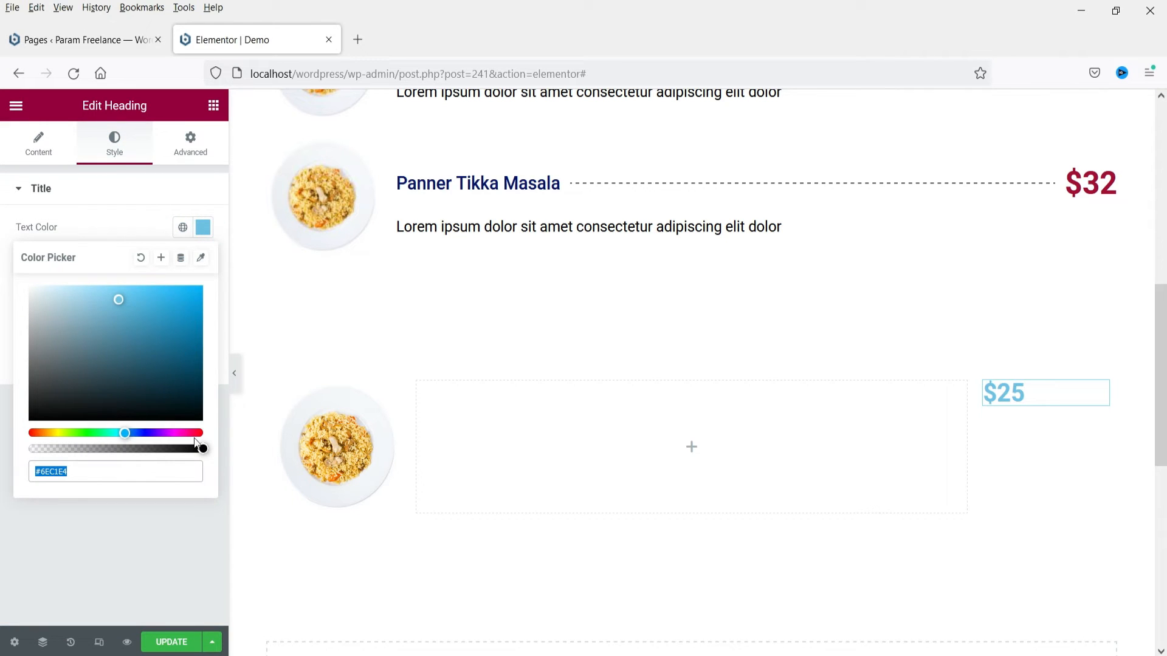
{"action": "left_click", "coordinate": [195, 433]}
{"action": "left_click", "coordinate": [188, 345]}
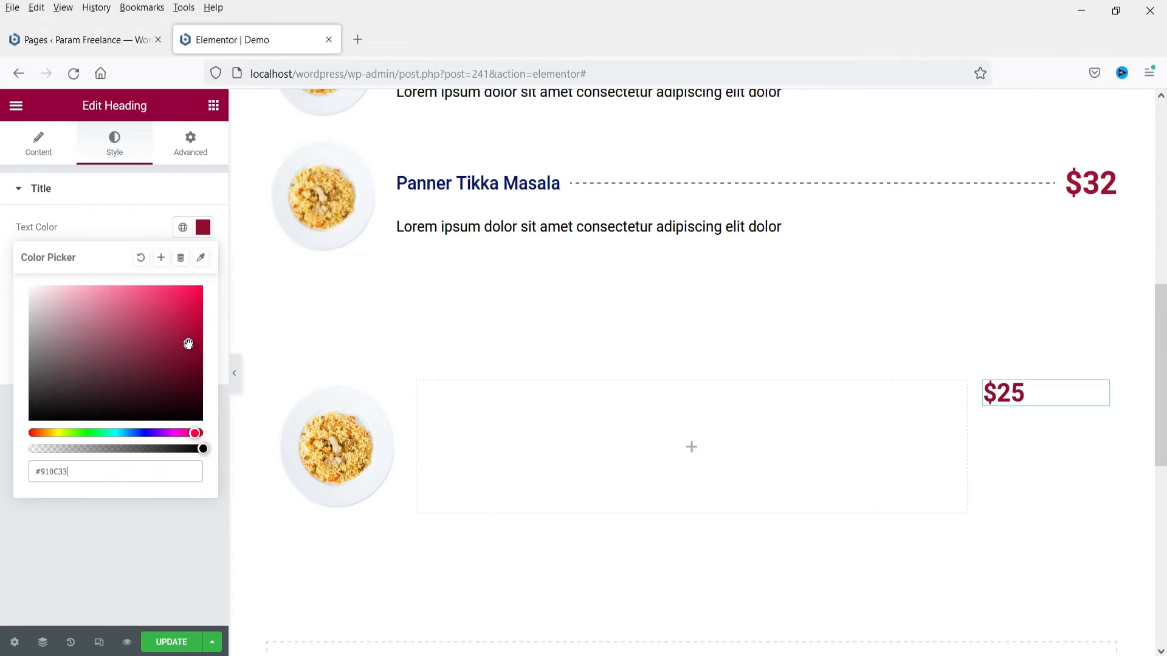
{"action": "left_click", "coordinate": [119, 201]}
{"action": "left_click", "coordinate": [112, 188]}
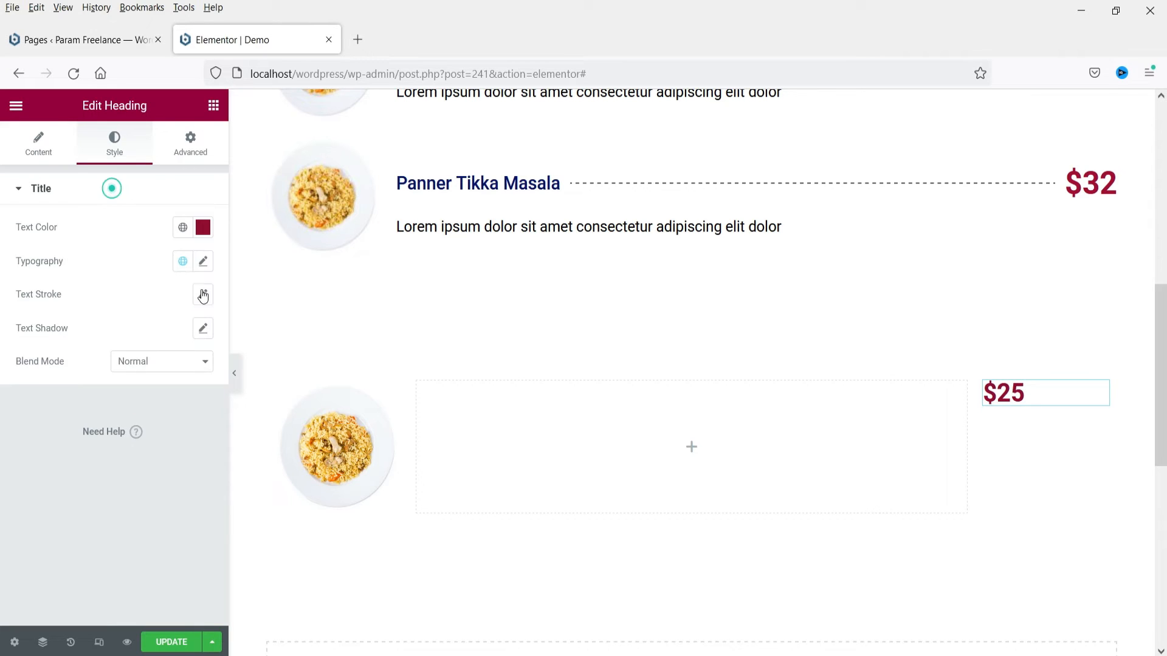
- Set the $25 heading's font size to 40 px
{"action": "left_click", "coordinate": [203, 261]}
{"action": "left_click", "coordinate": [182, 387]}
{"action": "type", "text": "40"}
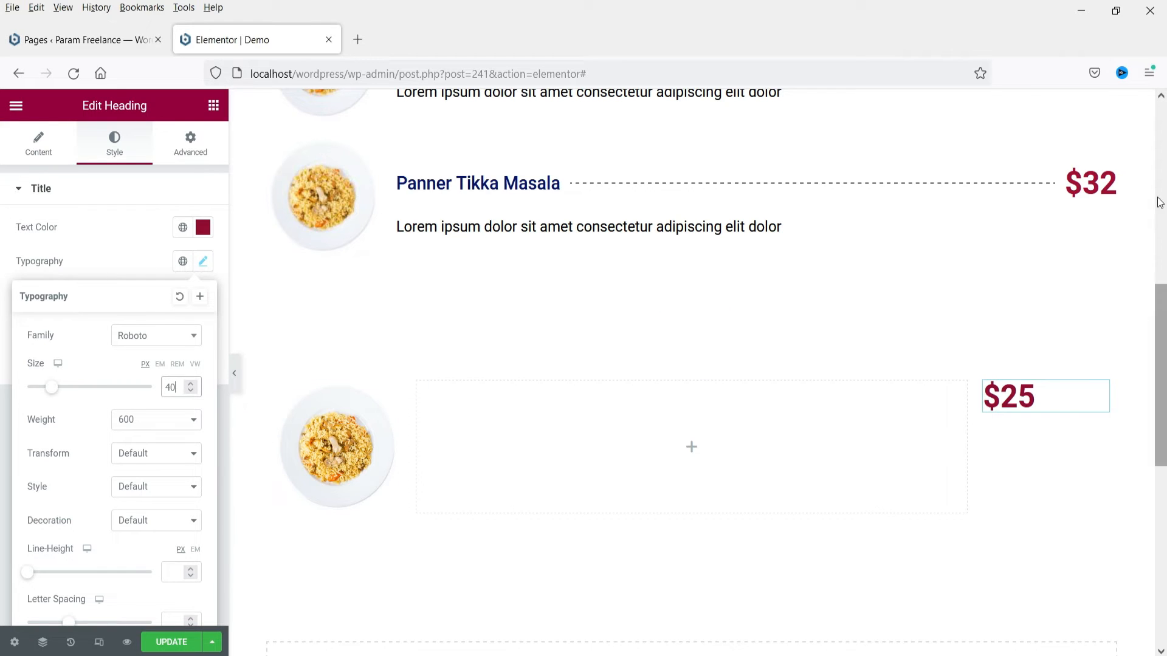
- Set the third column's vertical alignment to Middle and center-align the $25 heading
{"action": "left_click", "coordinate": [983, 383]}
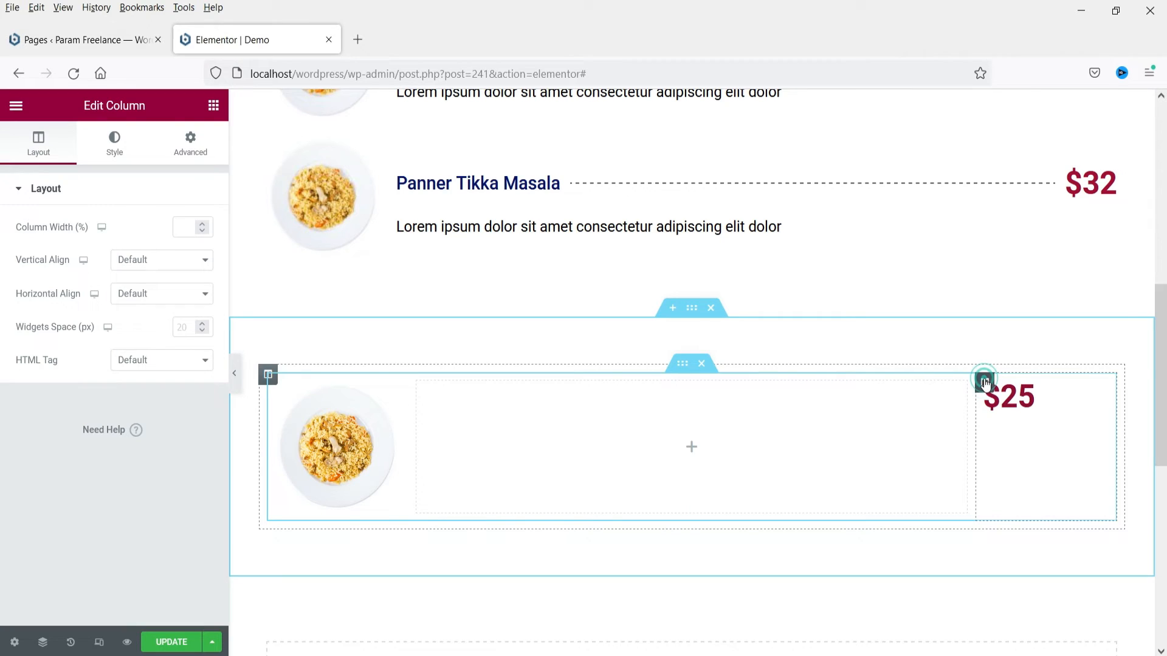
{"action": "left_click", "coordinate": [180, 264]}
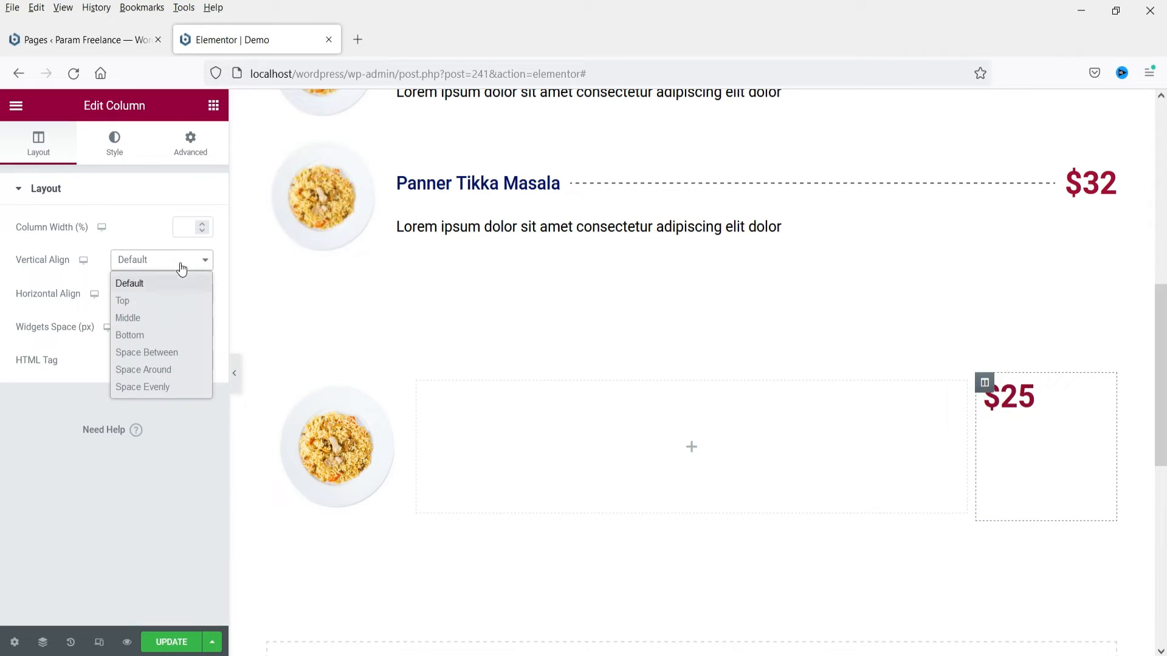
{"action": "left_click", "coordinate": [166, 320]}
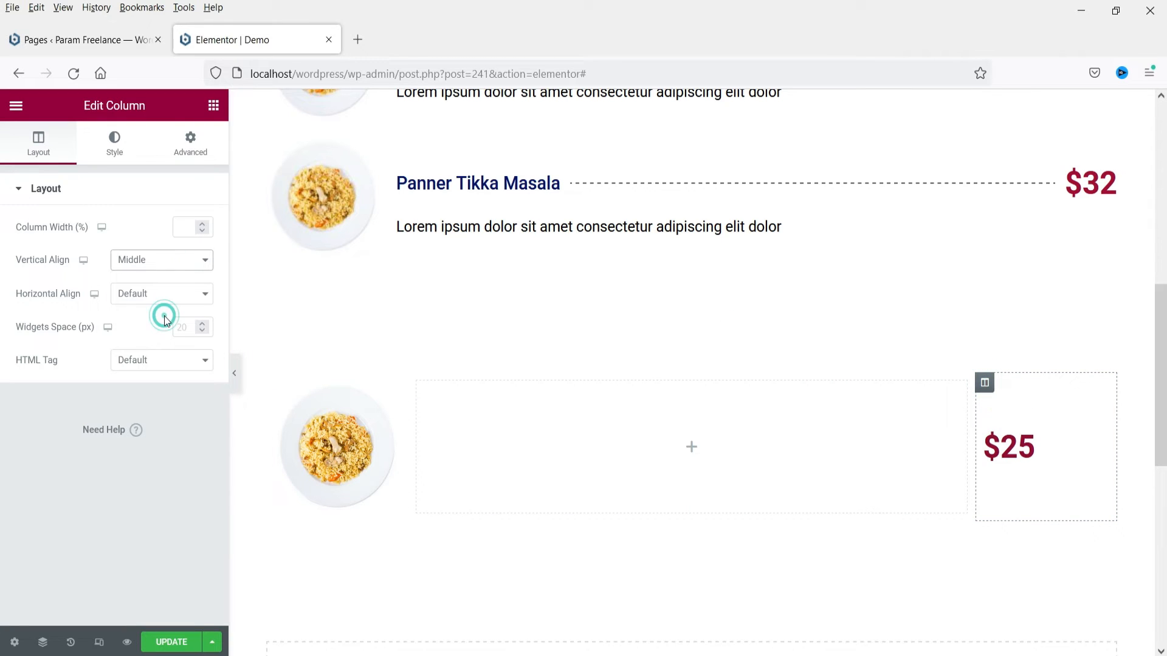
{"action": "left_click", "coordinate": [1014, 466]}
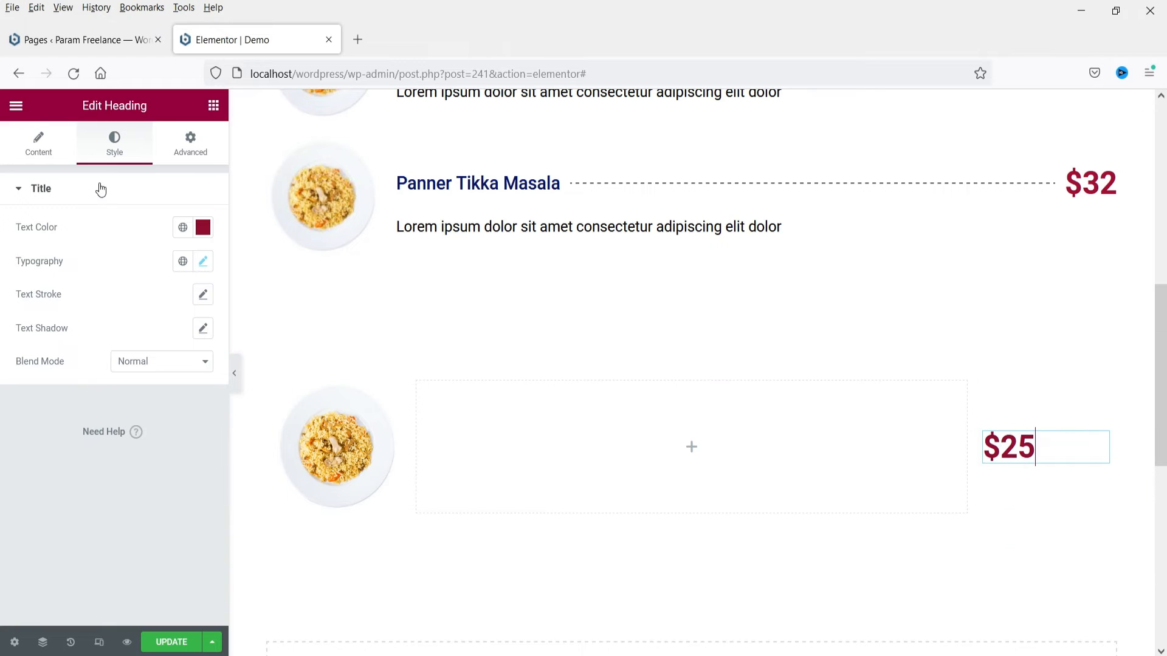
{"action": "left_click", "coordinate": [27, 143]}
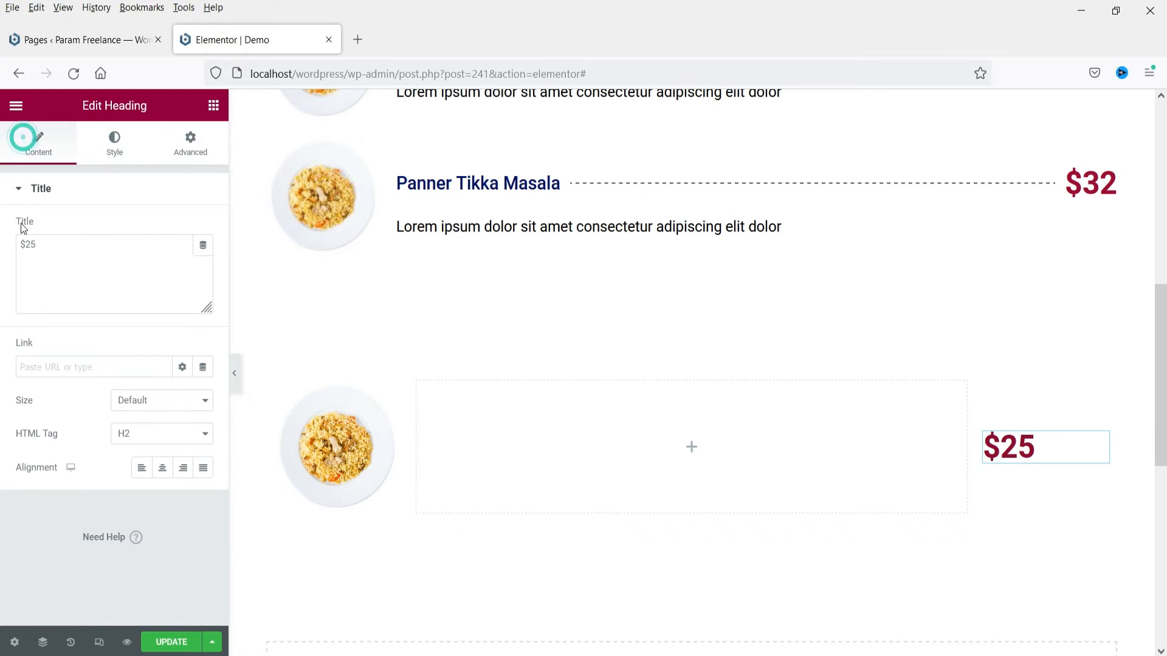
{"action": "left_click", "coordinate": [164, 471]}
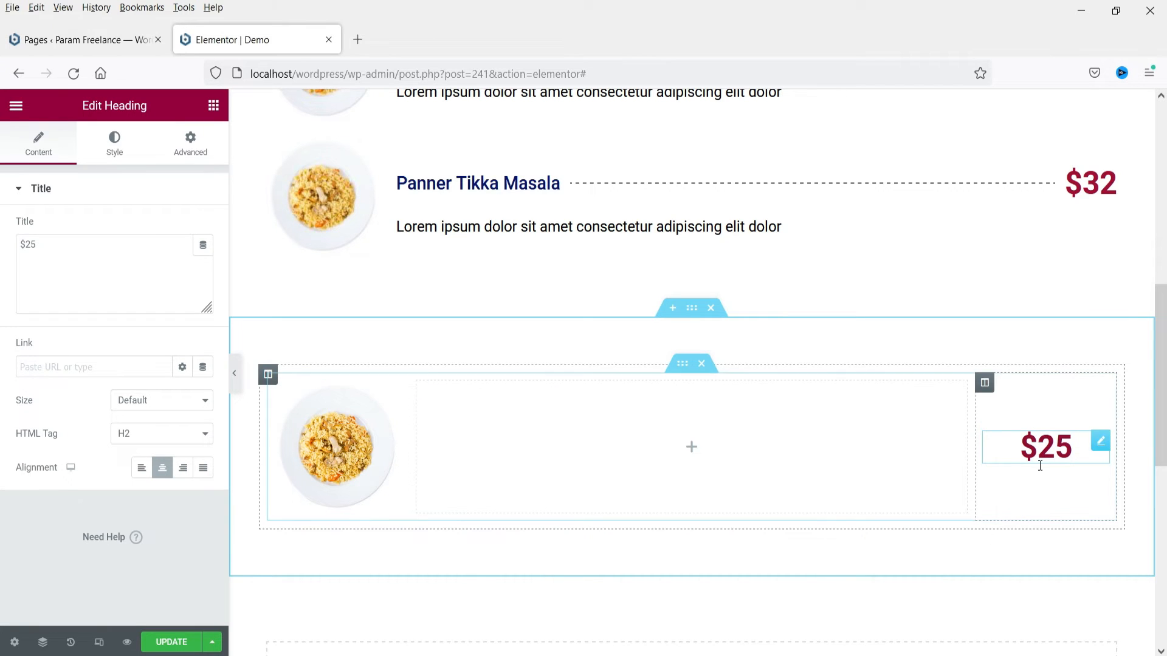
- Place a Heading widget in the middle column, titled "Paneer Tikka Masala", with the H3 HTML tag
{"action": "left_click", "coordinate": [692, 450]}
{"action": "left_click_drag", "start_coordinate": [130, 300], "coordinate": [586, 480]}
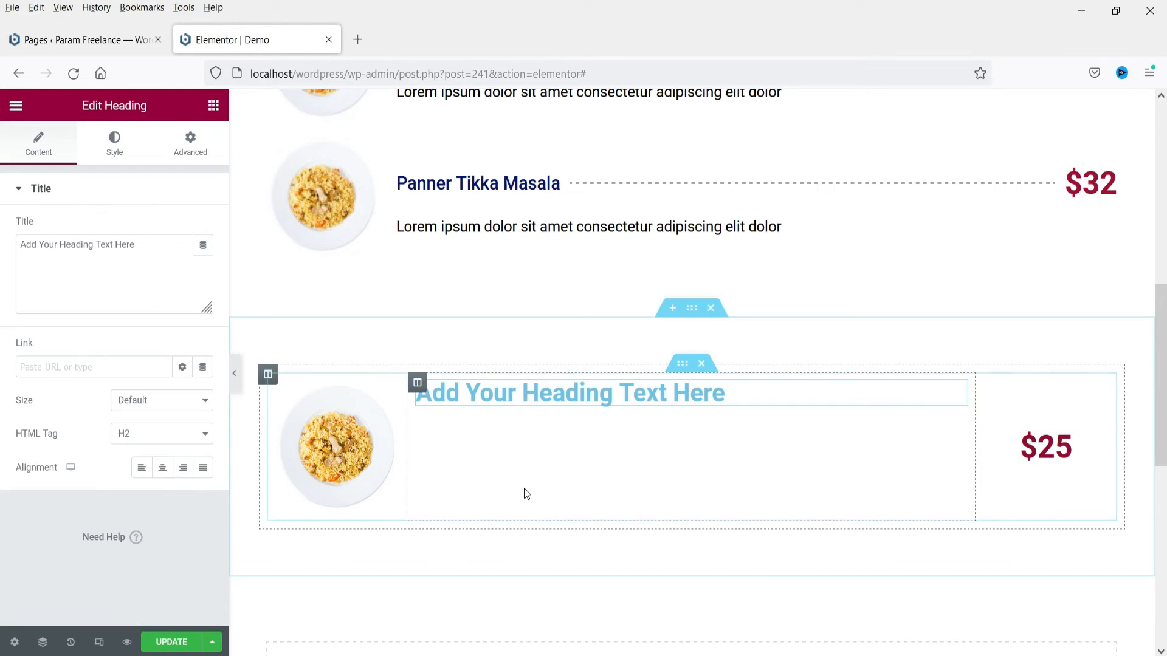
{"action": "left_click", "coordinate": [140, 250]}
{"action": "triple_click", "coordinate": [140, 250]}
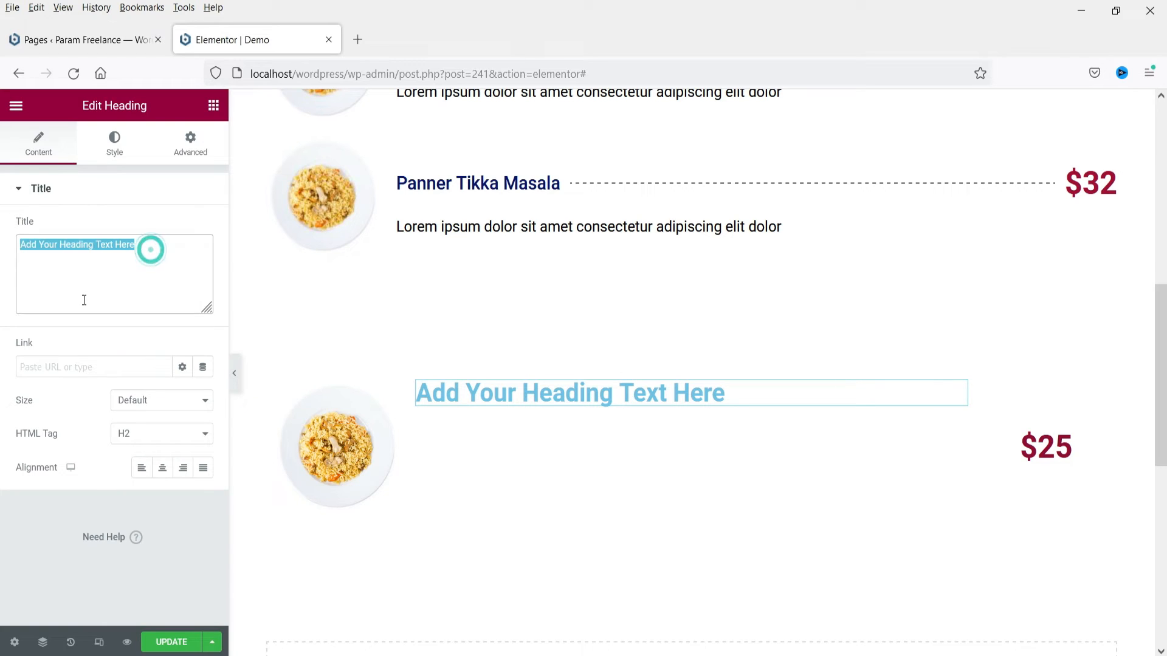
{"action": "type", "text": "Paneer Tikka Masala"}
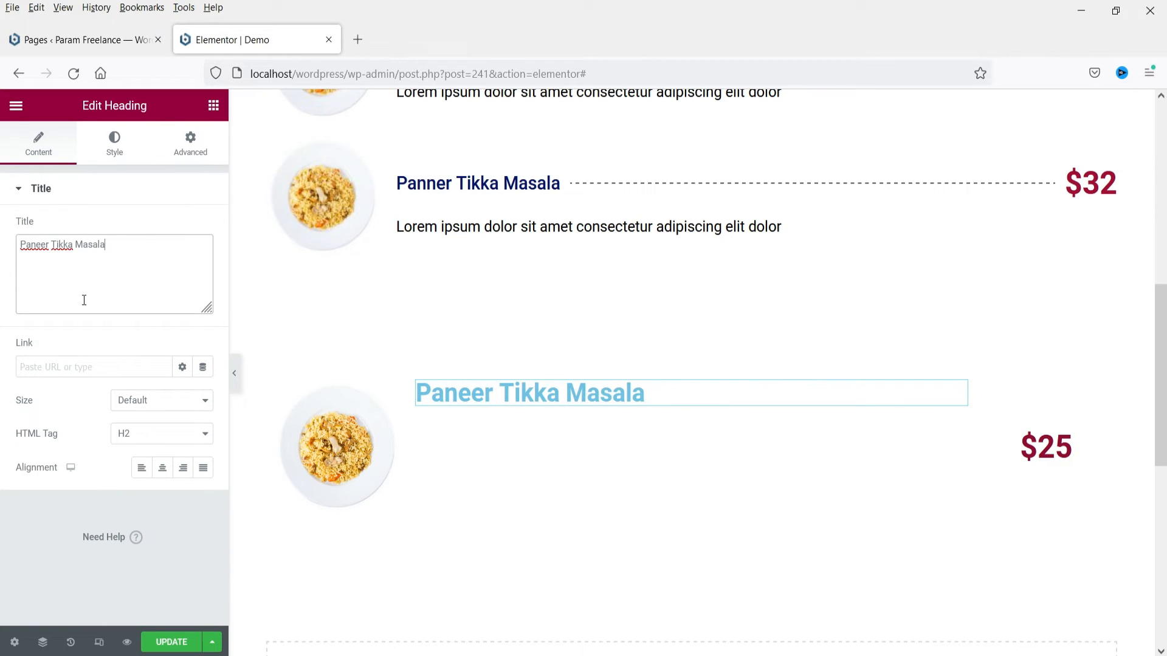
{"action": "left_click", "coordinate": [151, 434]}
{"action": "left_click", "coordinate": [145, 492]}
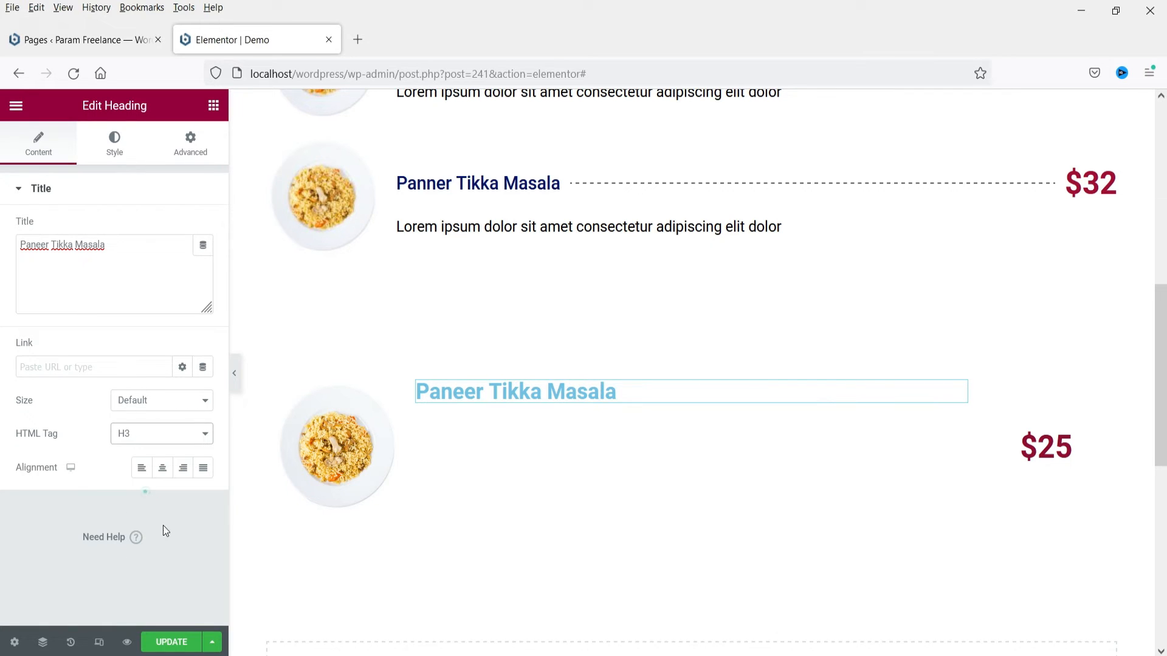
- Apply the global dark blue text color to the Paneer Tikka Masala heading
{"action": "left_click", "coordinate": [115, 144]}
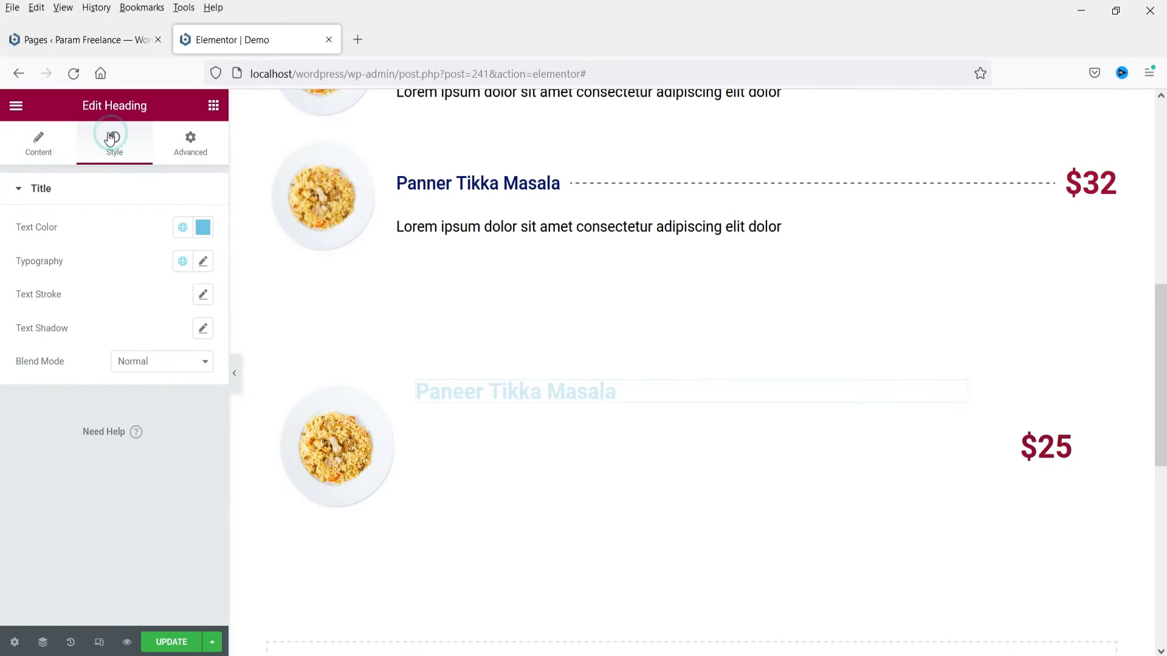
{"action": "left_click", "coordinate": [184, 228]}
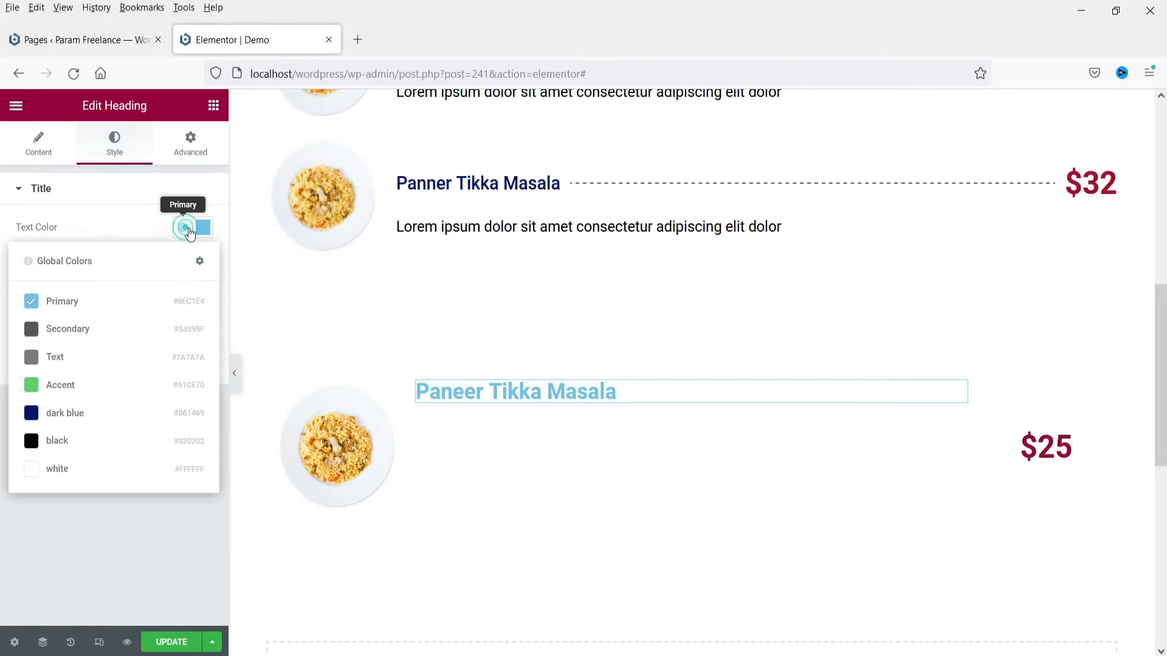
{"action": "left_click", "coordinate": [63, 417]}
- Set the Paneer Tikka Masala heading's font weight to 500 and its size to 23 px
{"action": "left_click", "coordinate": [203, 262]}
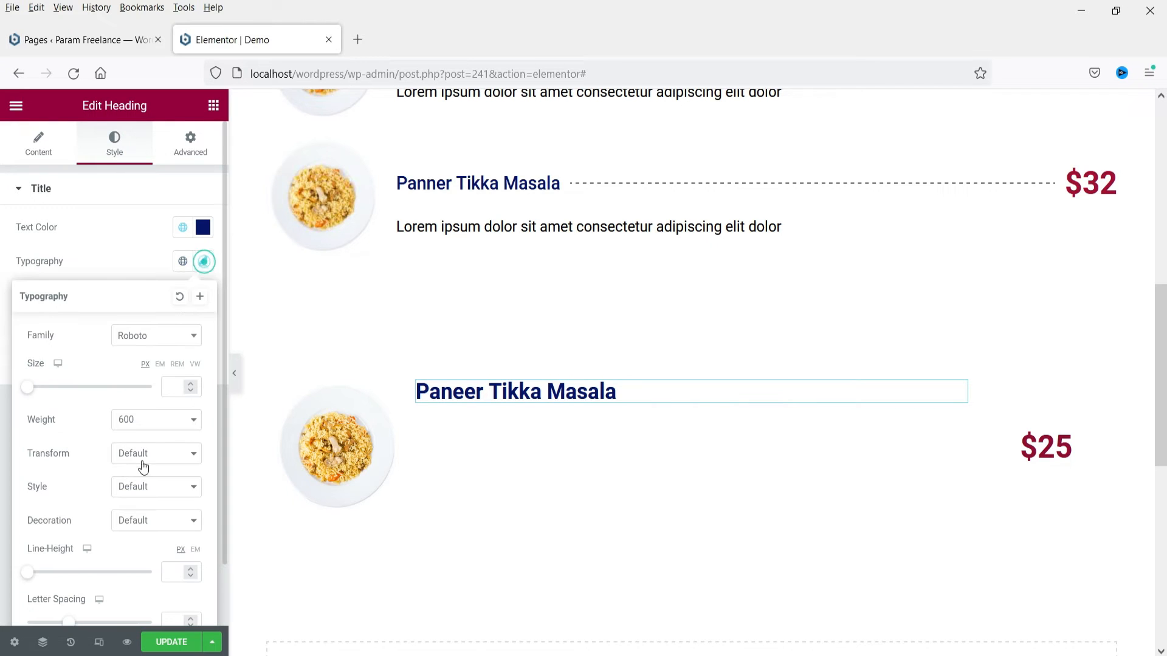
{"action": "left_click", "coordinate": [145, 430]}
{"action": "left_click", "coordinate": [134, 493]}
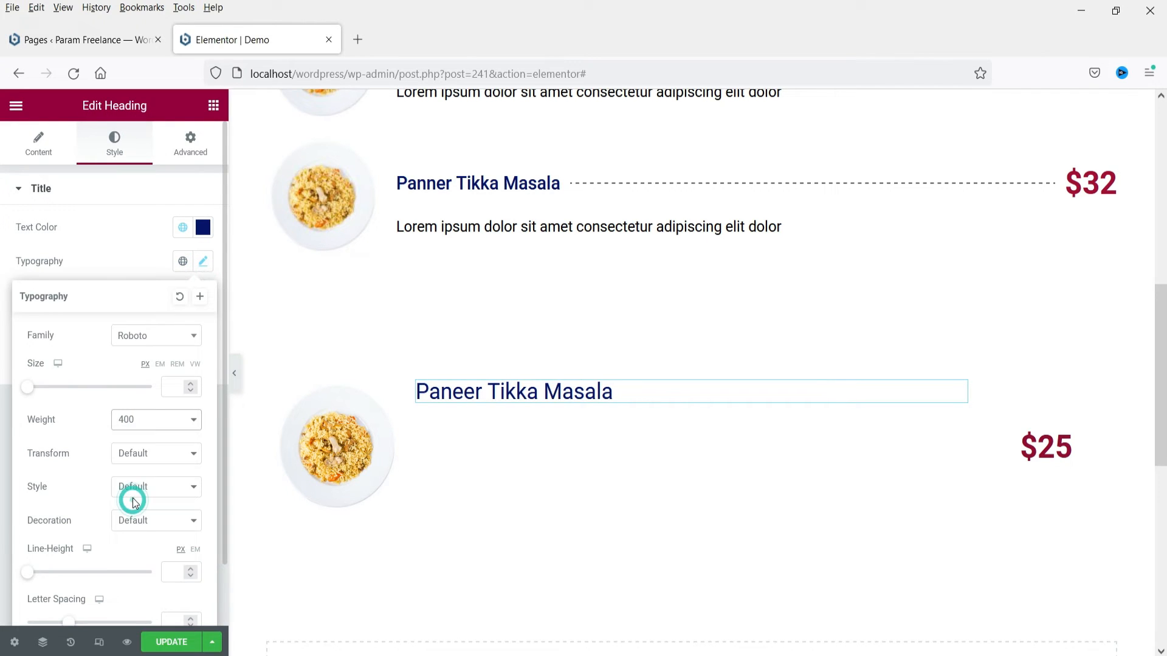
{"action": "left_click", "coordinate": [149, 425]}
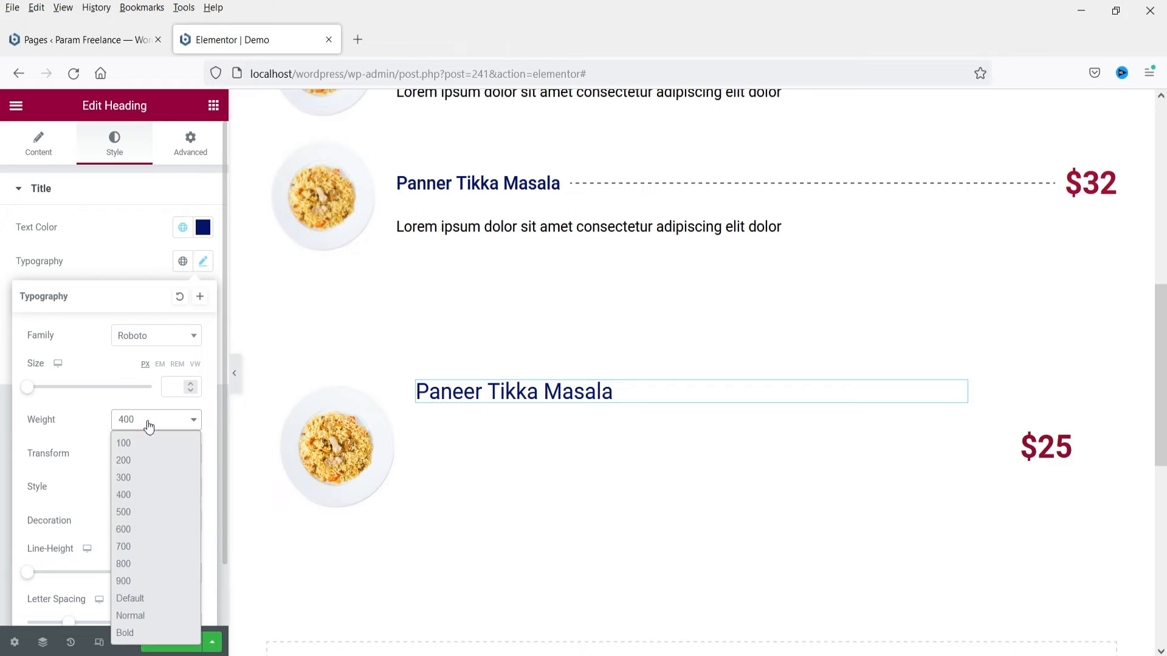
{"action": "left_click", "coordinate": [126, 513]}
{"action": "left_click", "coordinate": [176, 387]}
{"action": "type", "text": "23"}
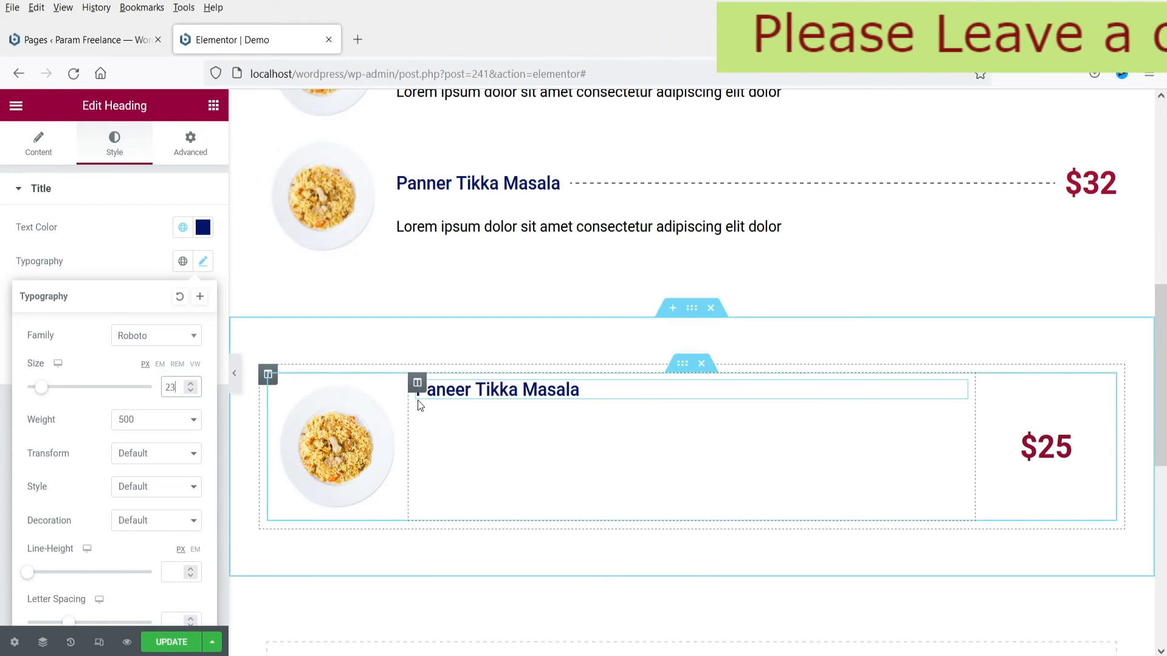
- Set the middle column's vertical alignment to Middle
{"action": "left_click", "coordinate": [416, 386]}
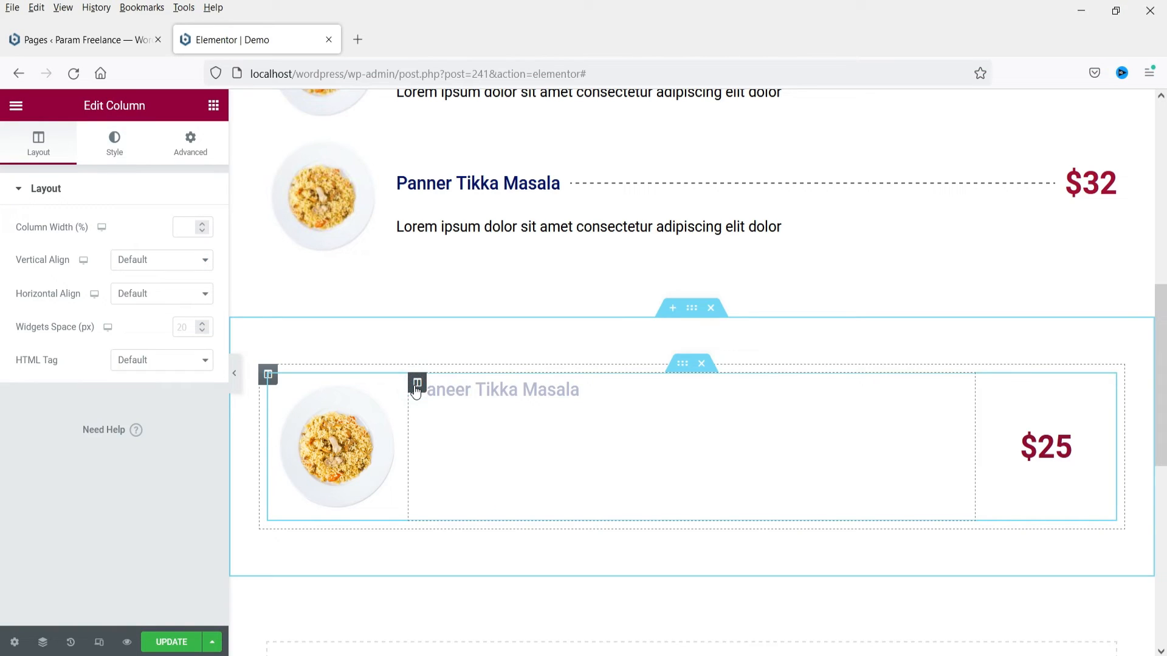
{"action": "left_click", "coordinate": [169, 263]}
{"action": "left_click", "coordinate": [162, 316]}
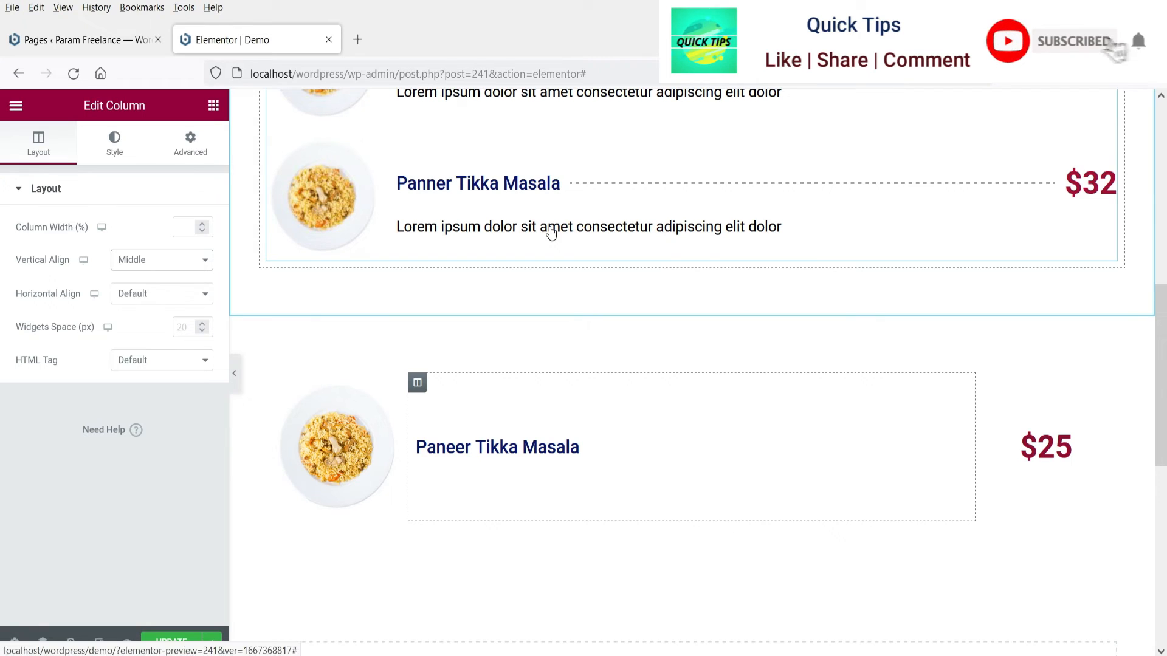
- Place a Text Editor widget below the Paneer Tikka Masala heading in the middle column, keeping its default text
{"action": "left_click", "coordinate": [212, 108]}
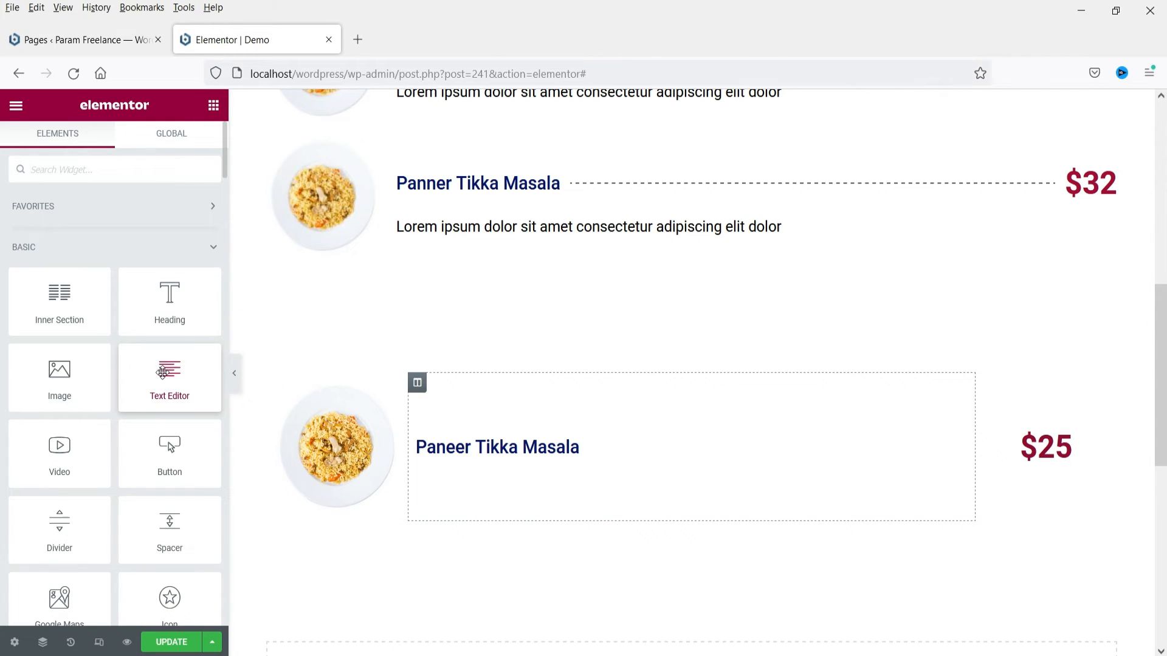
{"action": "left_click_drag", "start_coordinate": [163, 368], "coordinate": [529, 495]}
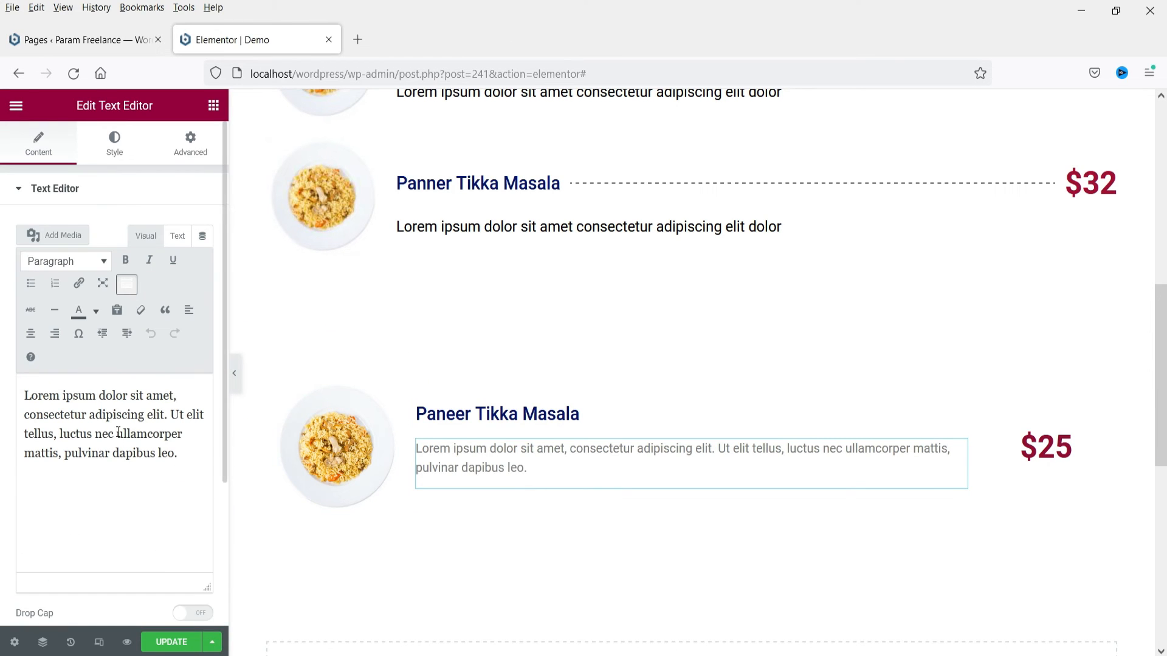
{"action": "left_click", "coordinate": [76, 415]}
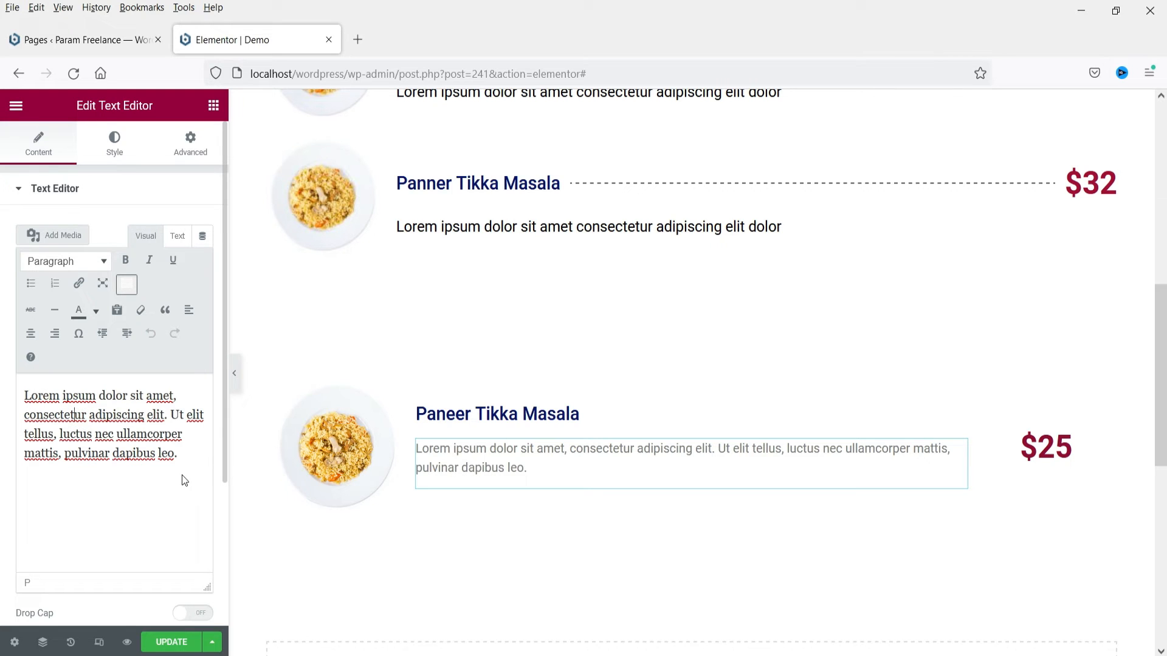
- Apply the global black text color to the middle column's description text and set its font size to 19 px
{"action": "left_click", "coordinate": [101, 146]}
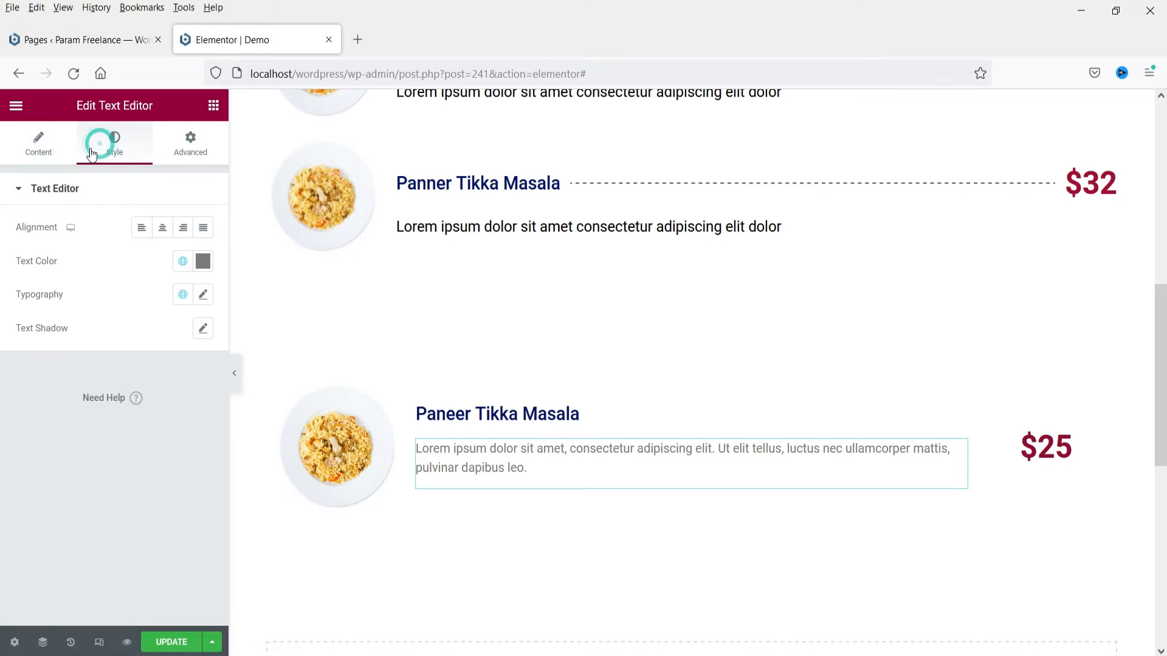
{"action": "left_click", "coordinate": [179, 264]}
{"action": "left_click", "coordinate": [63, 469]}
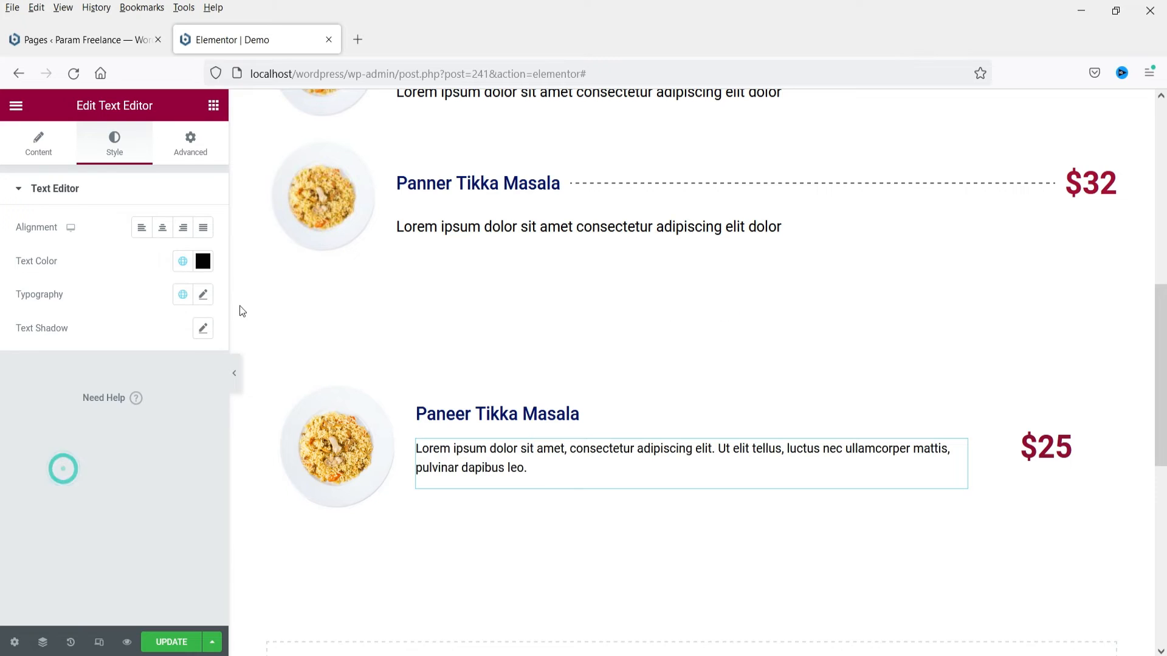
{"action": "left_click", "coordinate": [203, 294]}
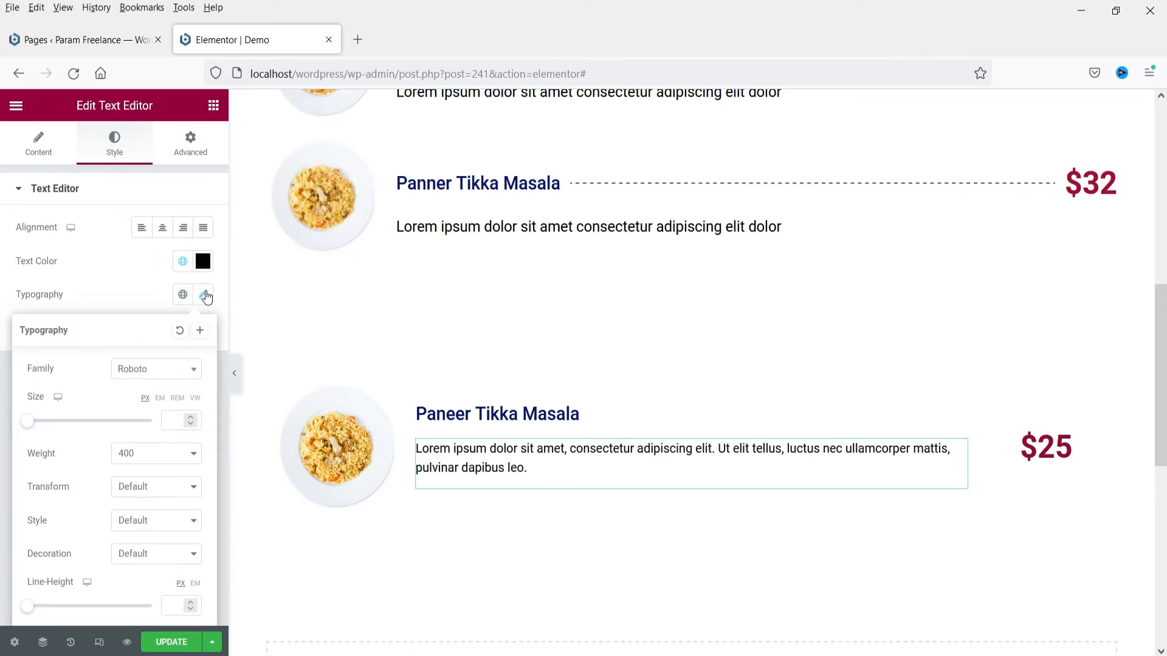
{"action": "left_click", "coordinate": [174, 429]}
{"action": "type", "text": "19"}
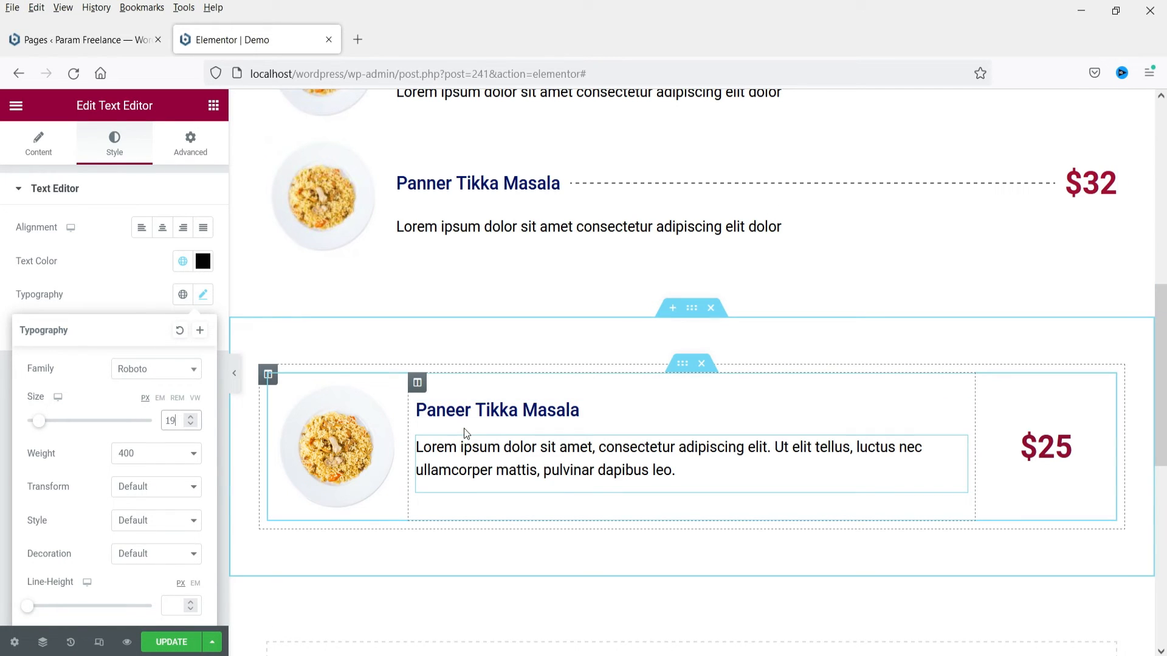
- Duplicate the Paneer Tikka Masala heading in the middle column of the inner section
{"action": "left_click", "coordinate": [509, 413]}
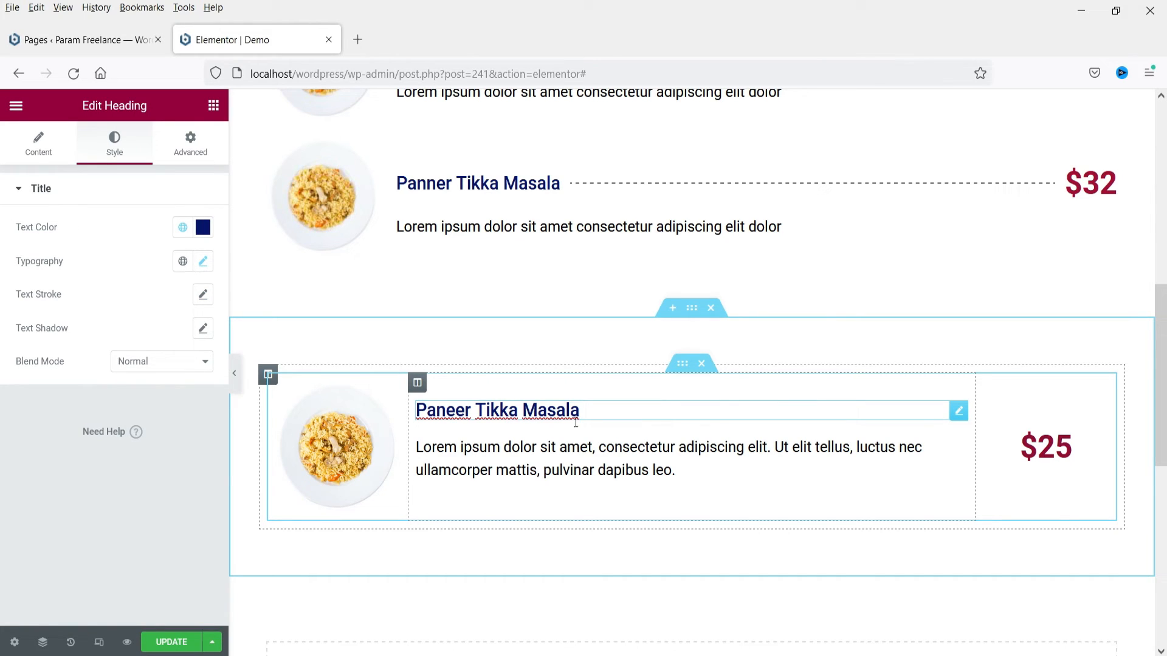
{"action": "left_click", "coordinate": [878, 411]}
{"action": "right_click", "coordinate": [958, 412]}
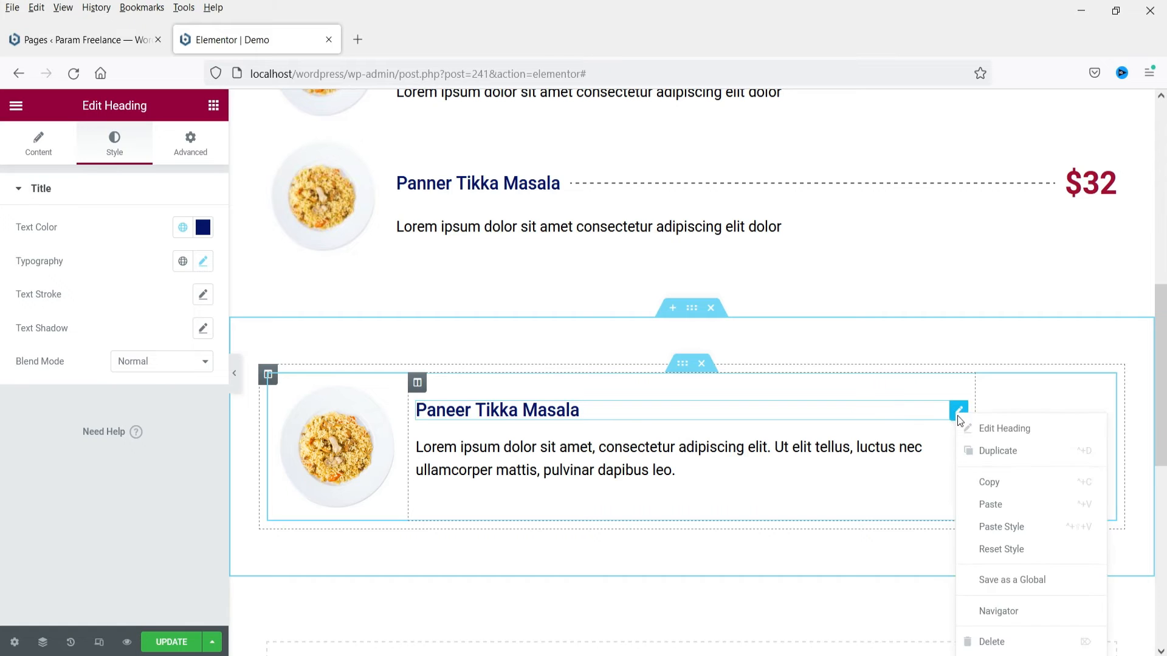
{"action": "left_click", "coordinate": [992, 455]}
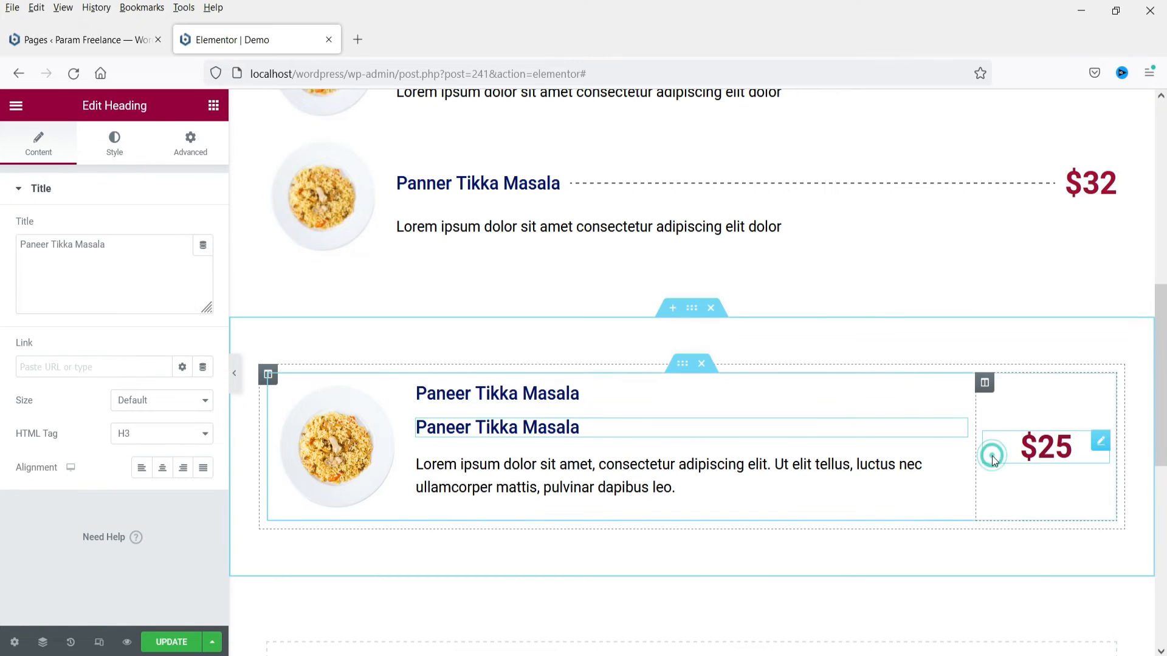
- Set the upper Paneer Tikka Masala heading's positioning width to Inline (auto)
{"action": "left_click", "coordinate": [467, 389]}
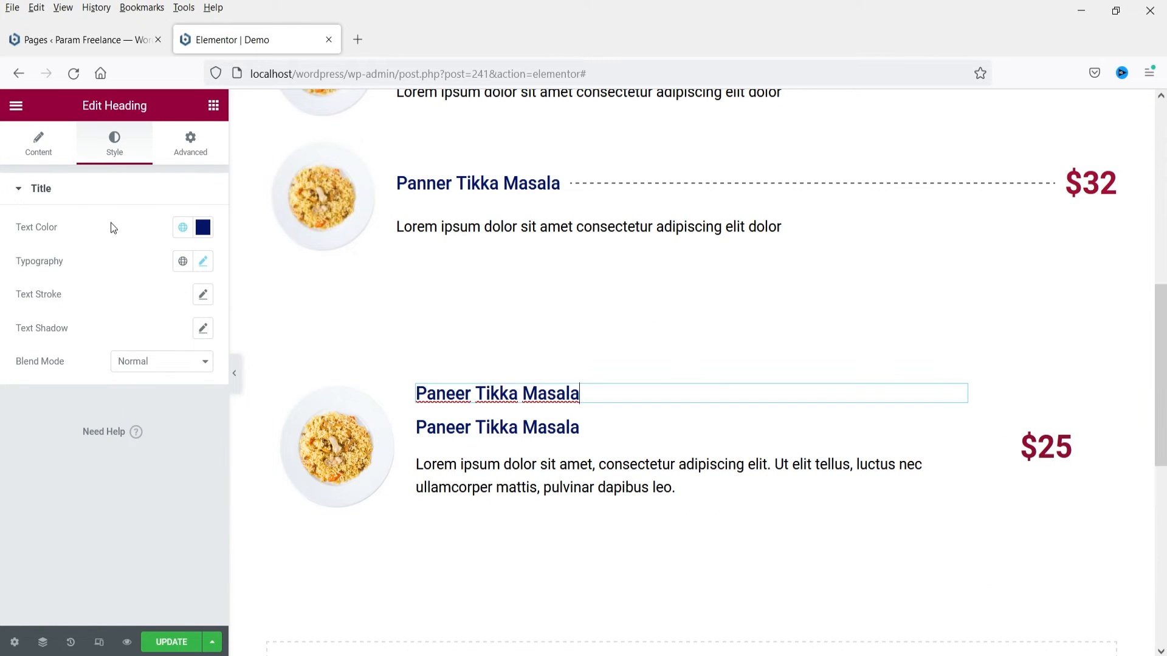
{"action": "left_click", "coordinate": [192, 153]}
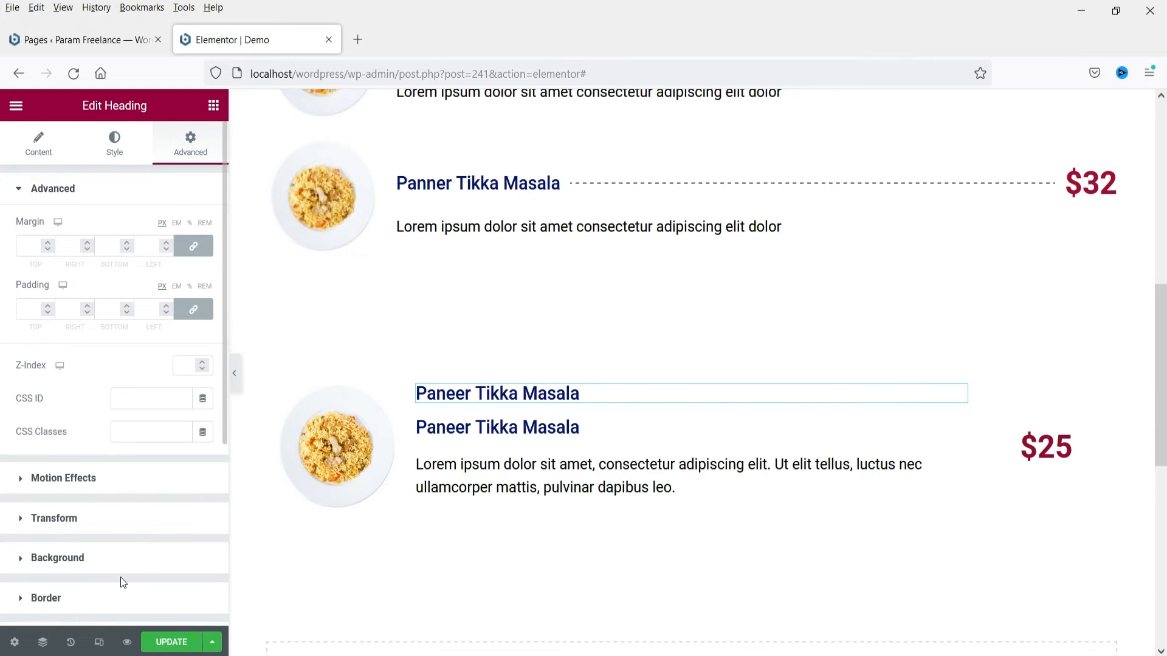
{"action": "scroll", "coordinate": [126, 503], "scroll_direction": "down", "scroll_amount": 3}
{"action": "left_click", "coordinate": [88, 507]}
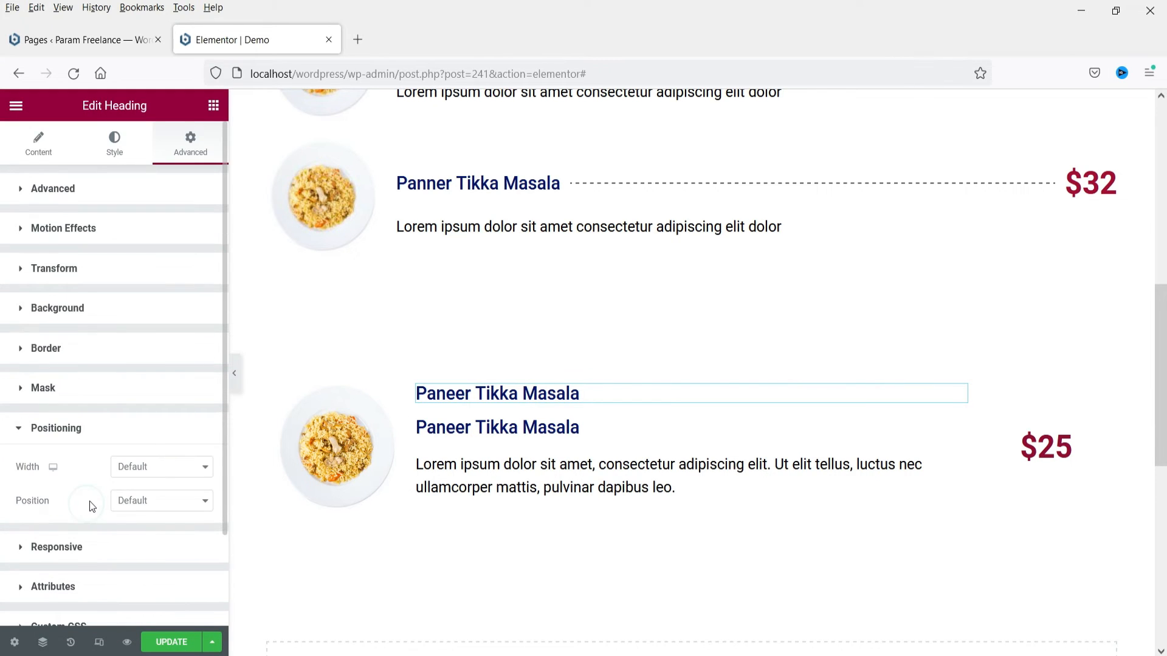
{"action": "left_click", "coordinate": [161, 474]}
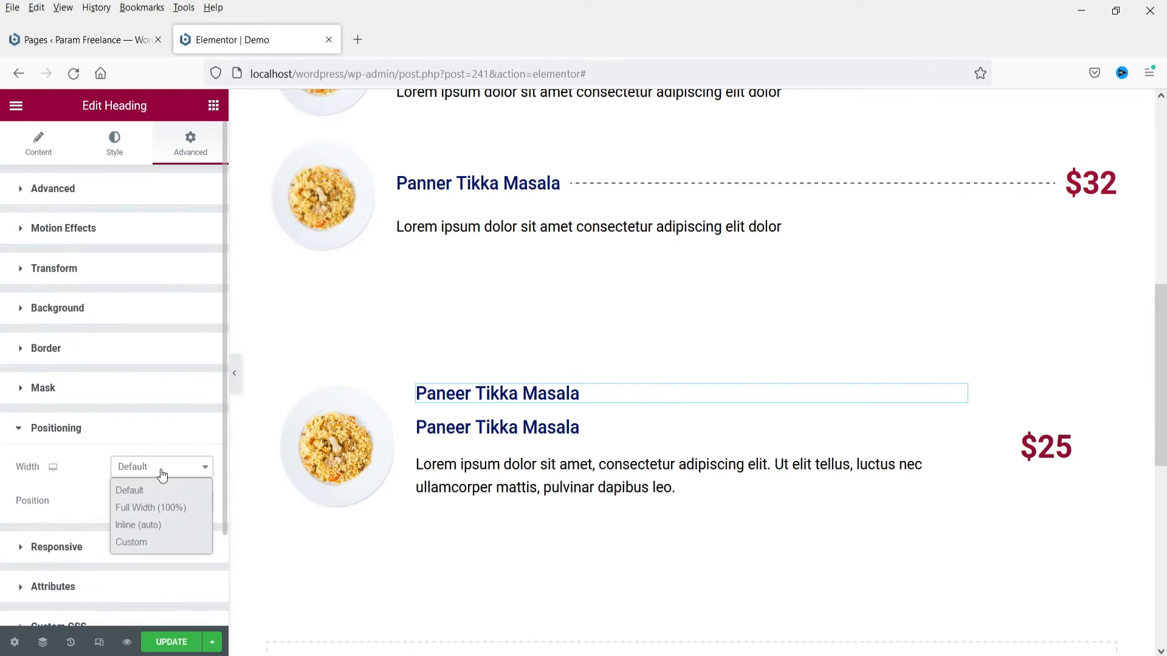
{"action": "left_click", "coordinate": [157, 525]}
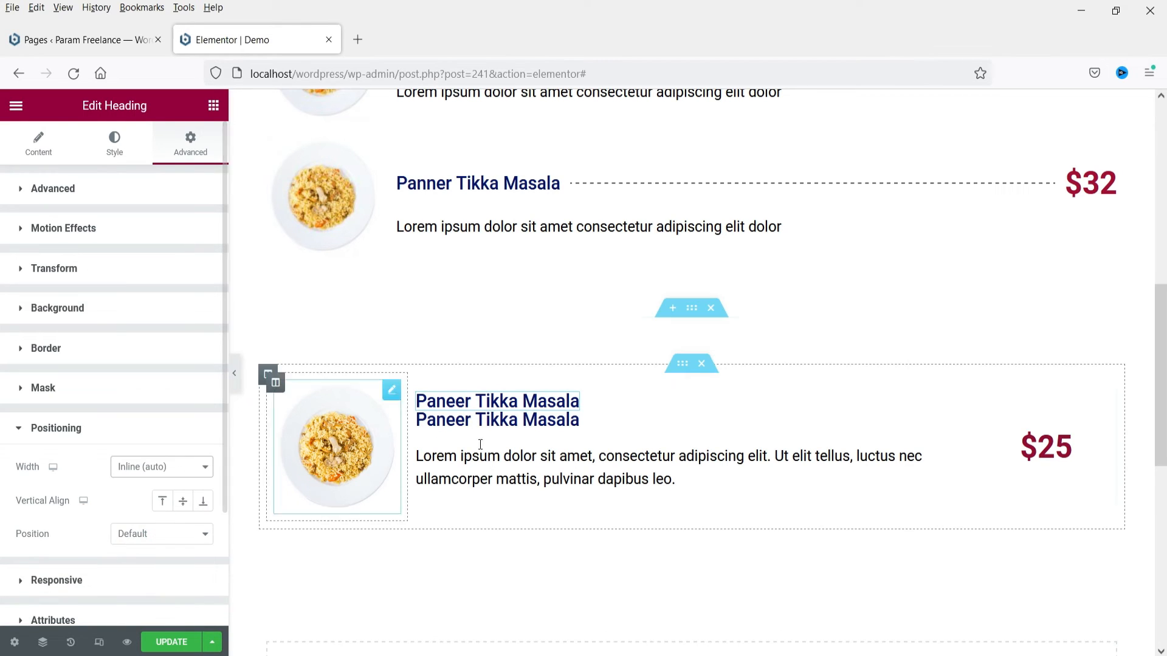
- Set the duplicated lower Paneer Tikka Masala heading's positioning width to Inline (auto)
{"action": "left_click", "coordinate": [502, 426]}
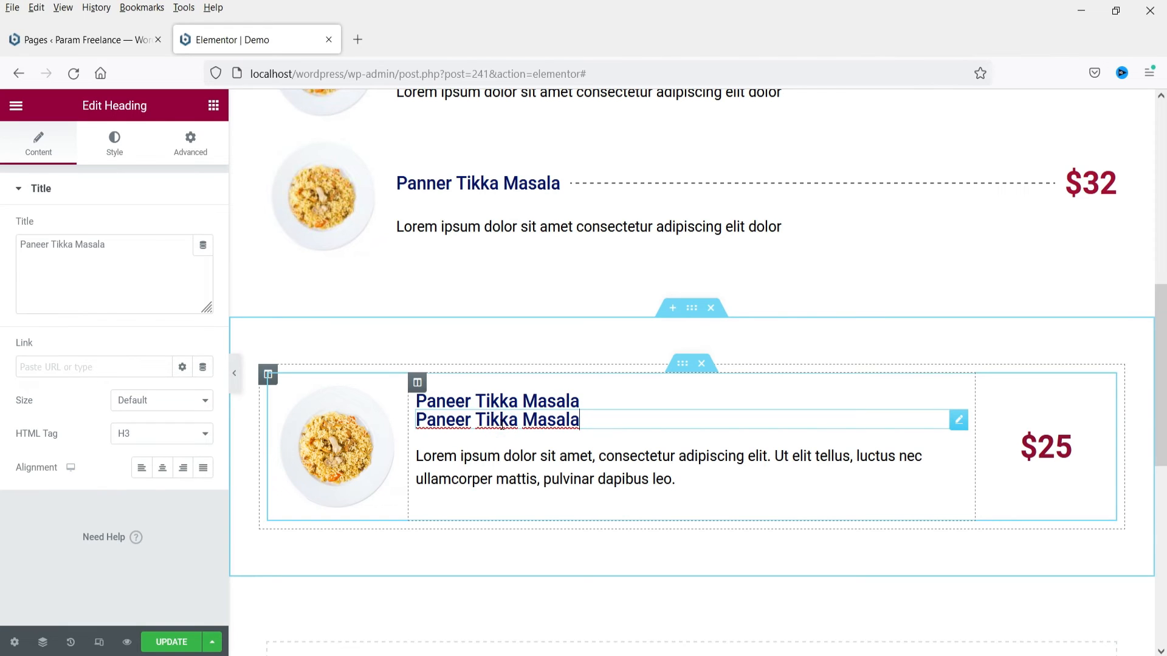
{"action": "left_click", "coordinate": [189, 145]}
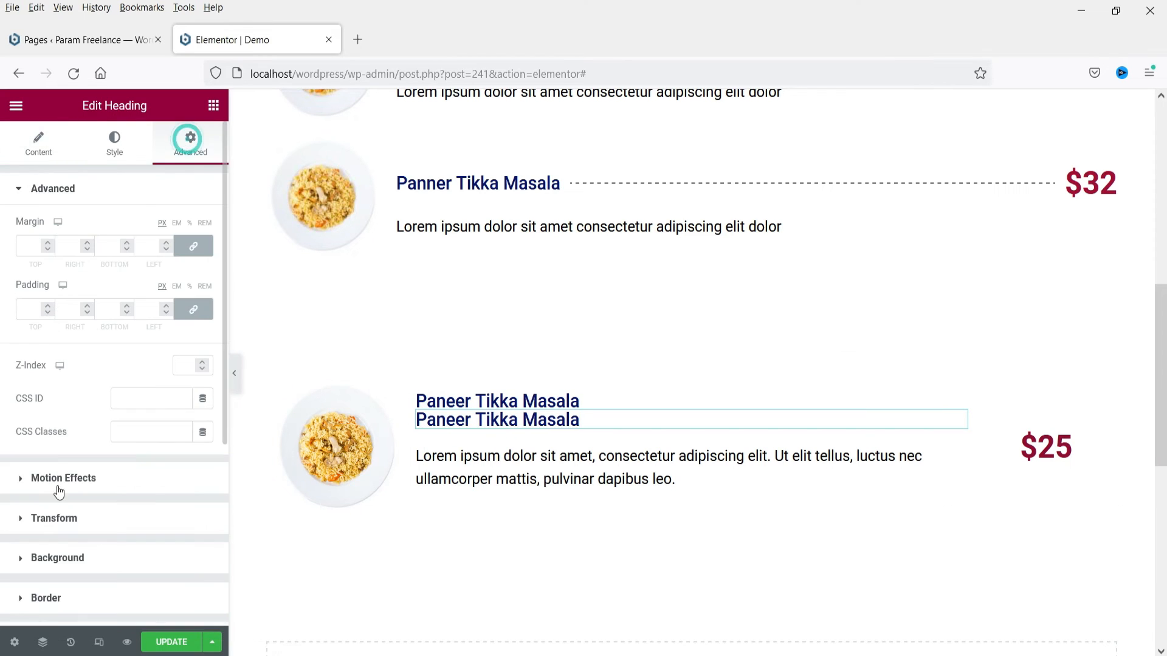
{"action": "scroll", "coordinate": [121, 486], "scroll_direction": "down", "scroll_amount": 3}
{"action": "left_click", "coordinate": [80, 505]}
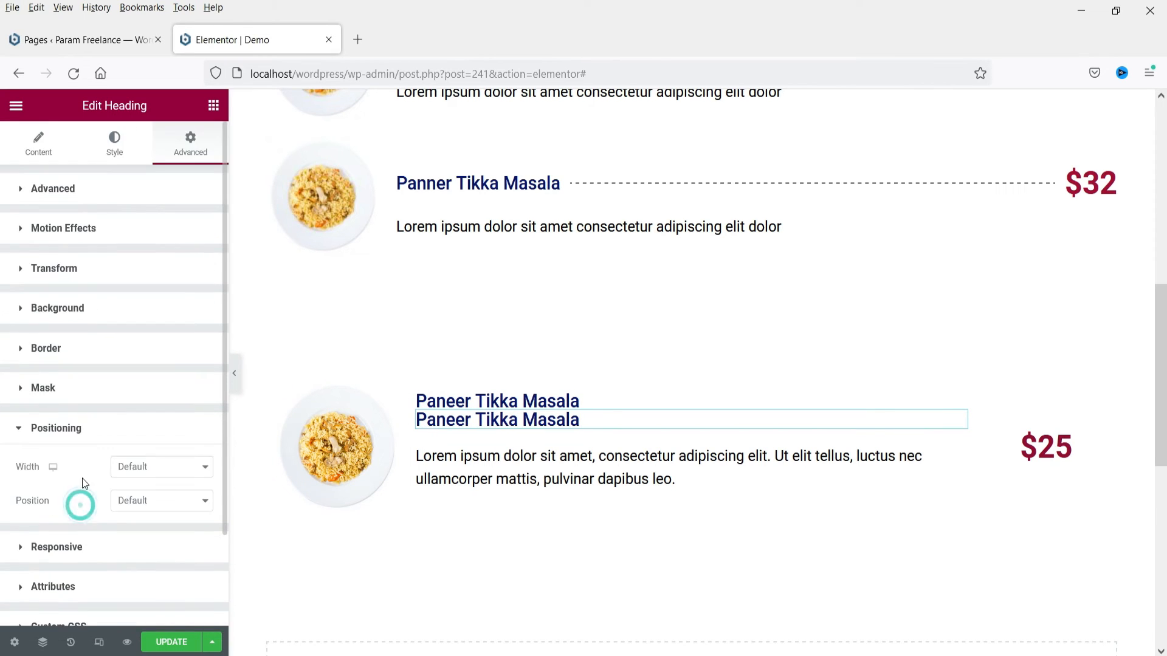
{"action": "left_click", "coordinate": [158, 466]}
{"action": "left_click", "coordinate": [152, 525]}
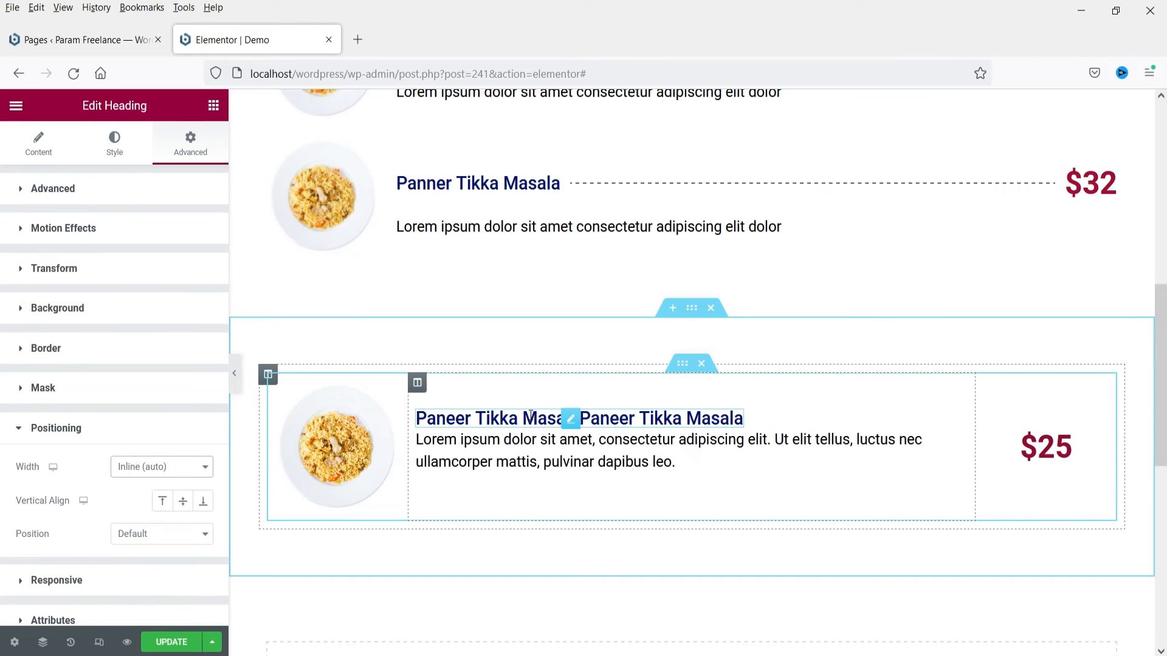
- Replace the duplicated heading's text with a row of dashes that fills the line beside the dish name
{"action": "left_click", "coordinate": [638, 420]}
{"action": "left_click", "coordinate": [36, 146]}
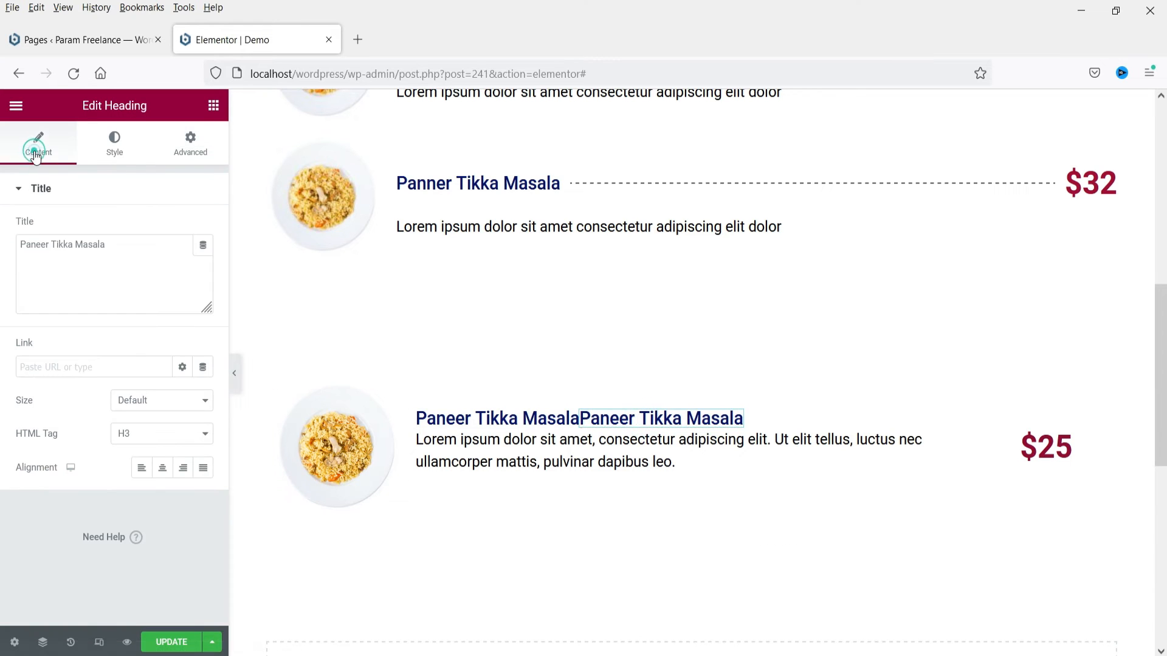
{"action": "left_click_drag", "start_coordinate": [138, 251], "coordinate": [3, 260]}
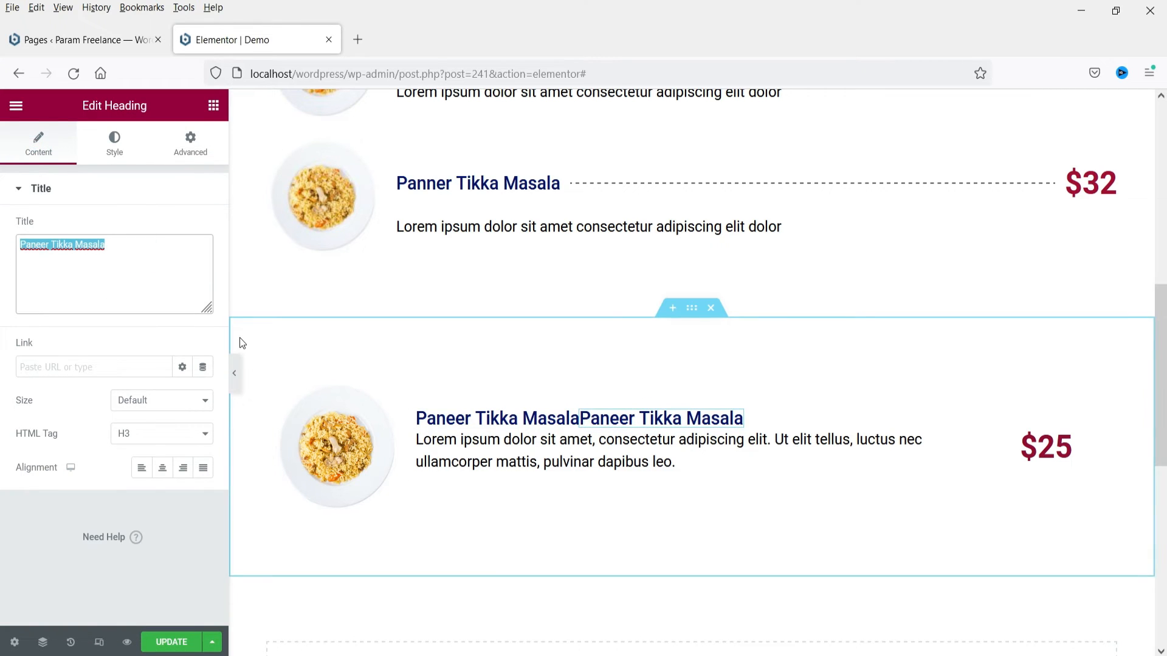
{"action": "type", "text": "----------"}
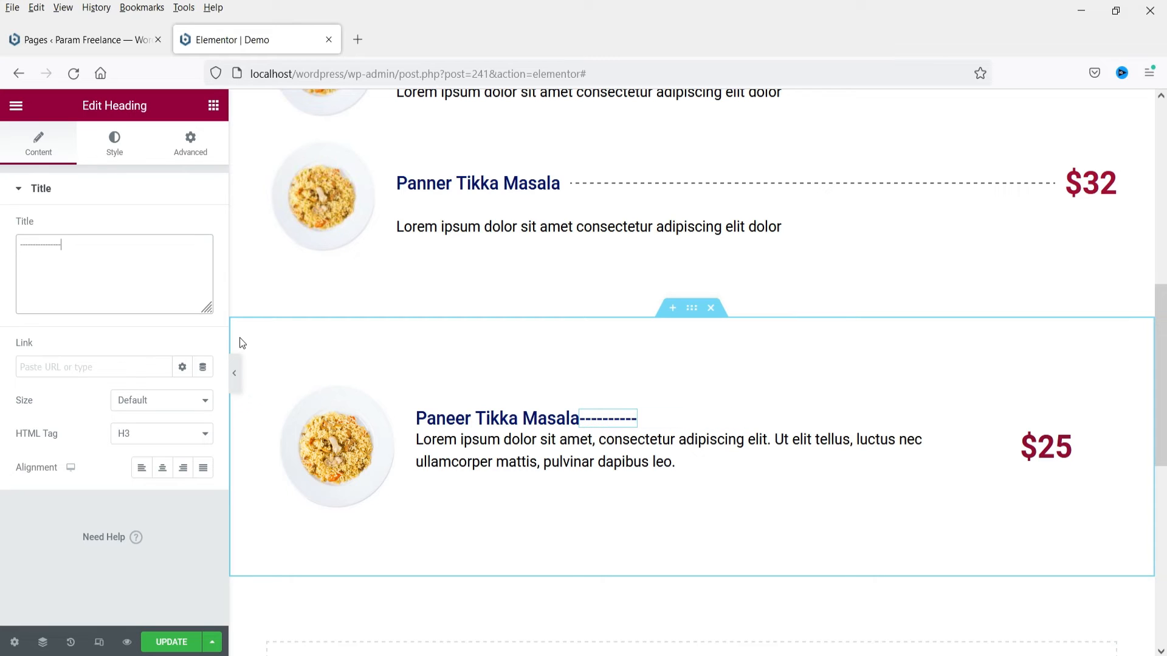
{"action": "type", "text": "----------------------------------------------------------------------------------------"}
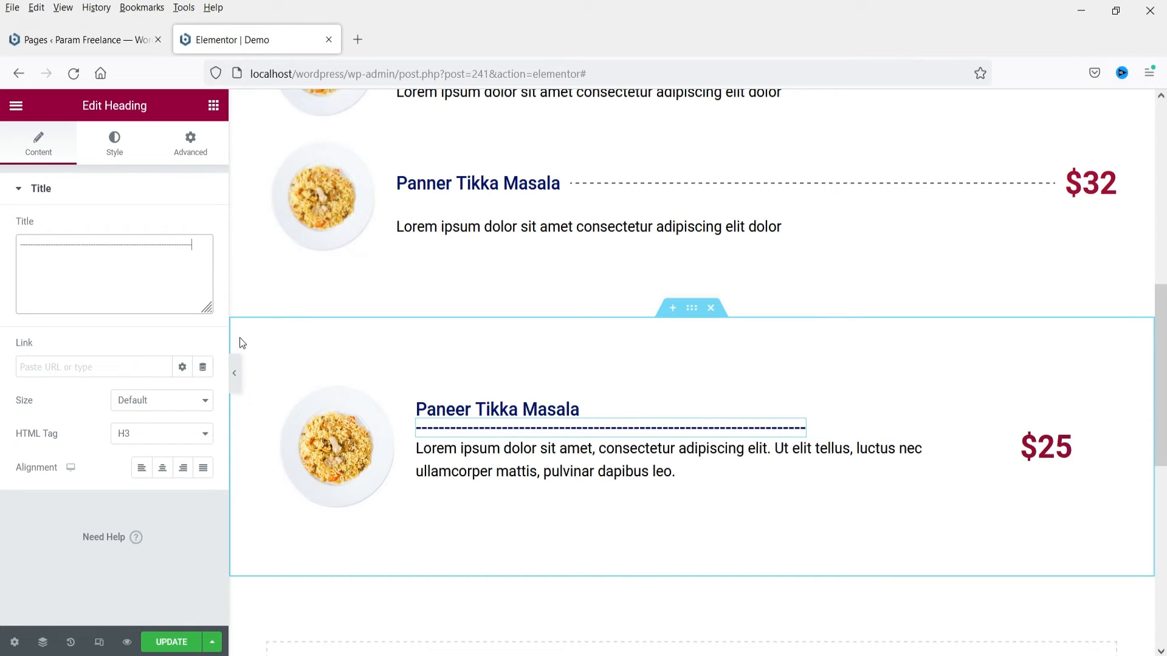
{"action": "key", "text": "BackSpace"}
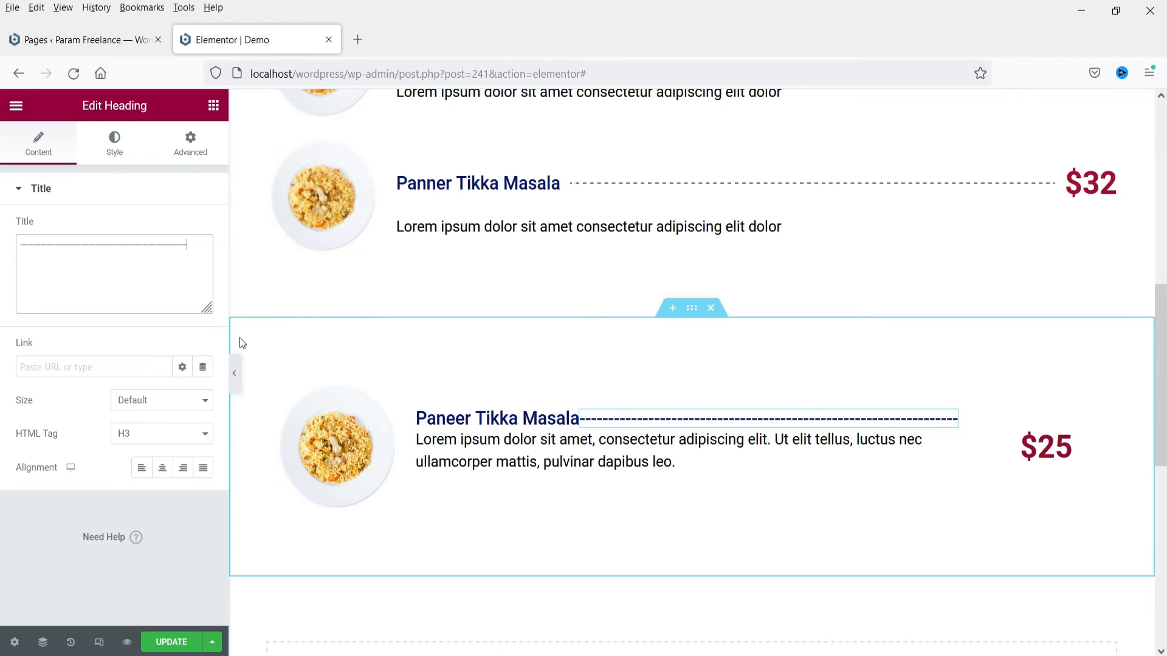
- Unlink the dashed heading's padding values and set its left padding to 10 px
{"action": "left_click", "coordinate": [176, 154]}
{"action": "left_click", "coordinate": [193, 309]}
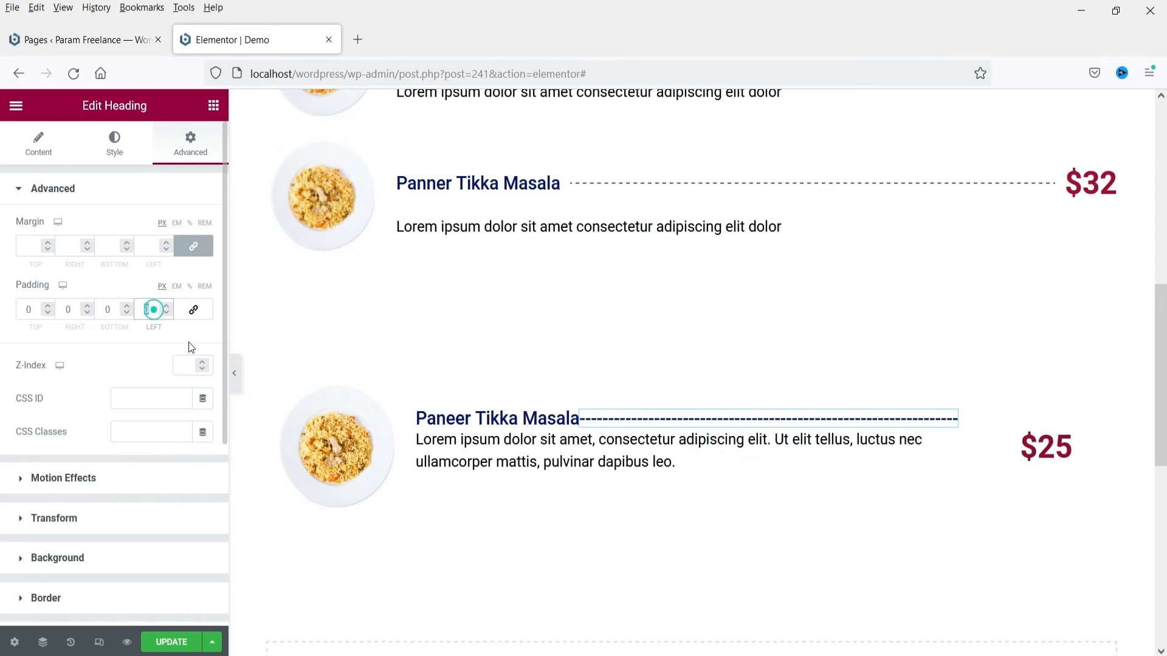
{"action": "type", "text": "10"}
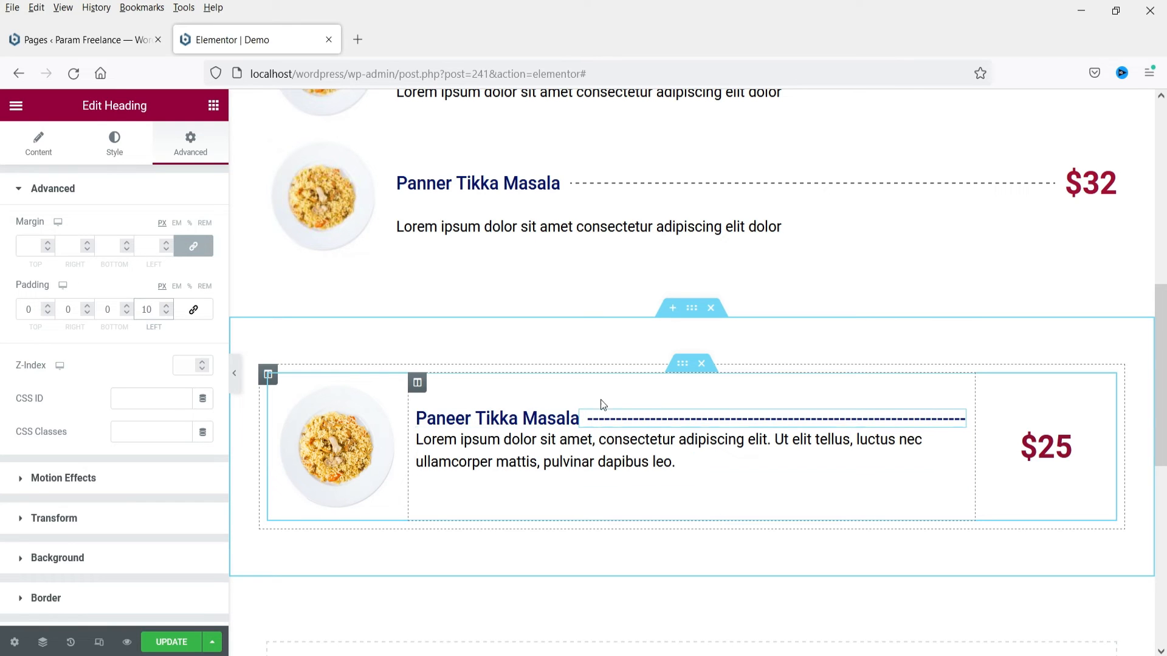
- Compare the inner section menu row with the Price List items while the editing panel is collapsed
{"action": "left_click", "coordinate": [682, 363]}
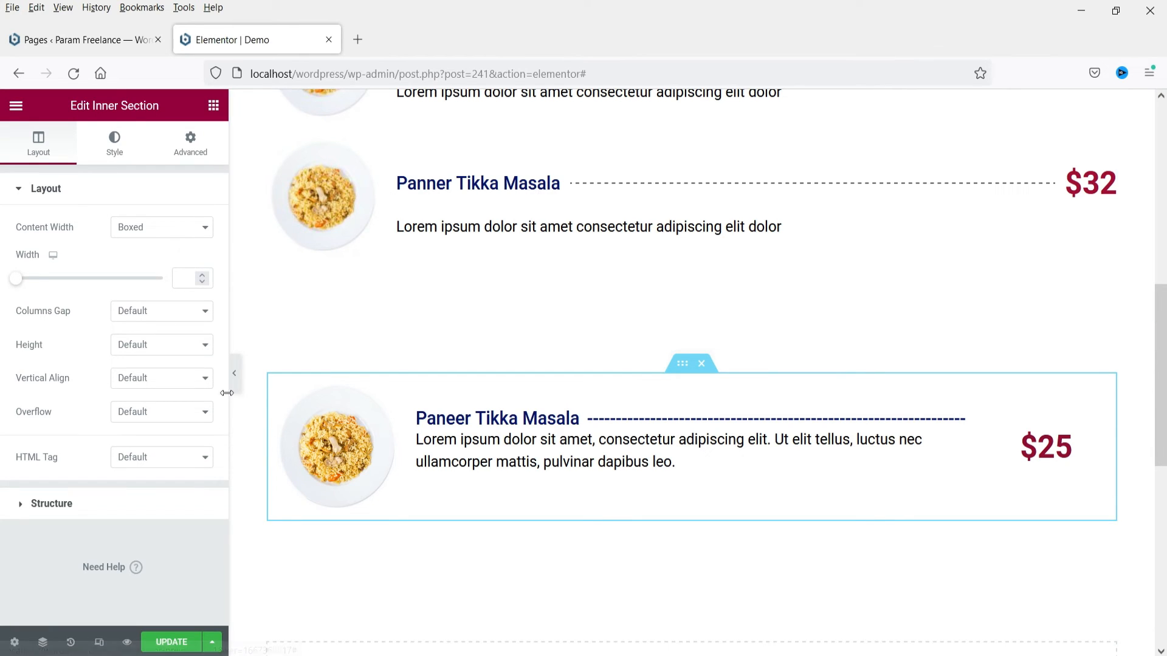
{"action": "left_click", "coordinate": [234, 374]}
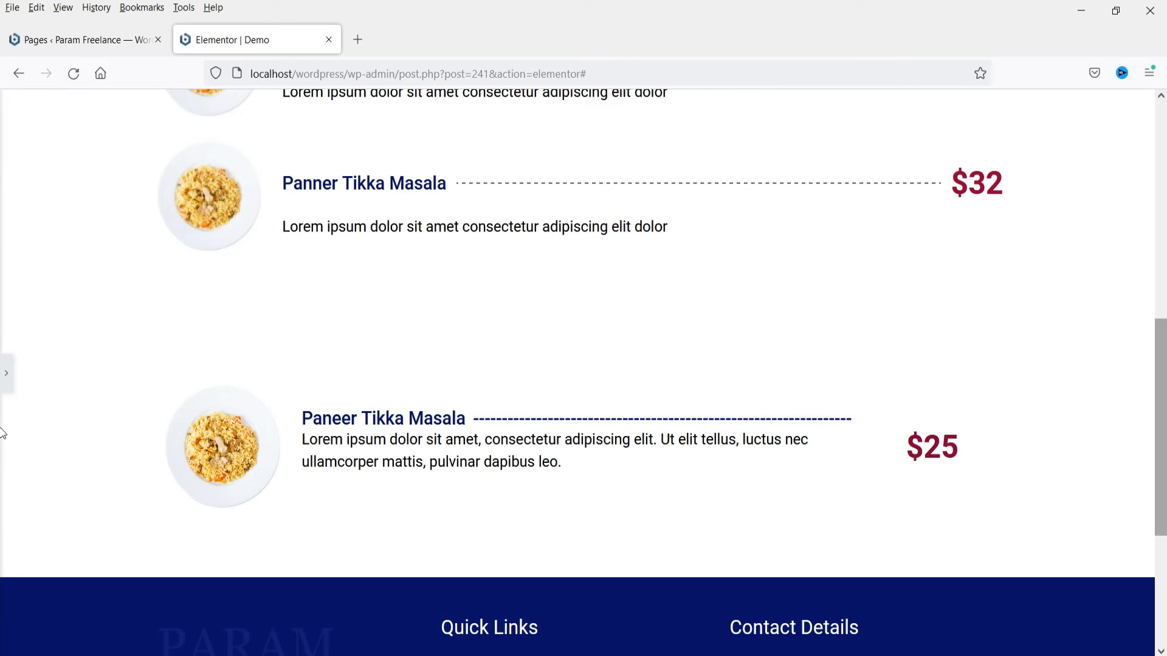
{"action": "scroll", "coordinate": [1147, 413], "scroll_direction": "up", "scroll_amount": 3}
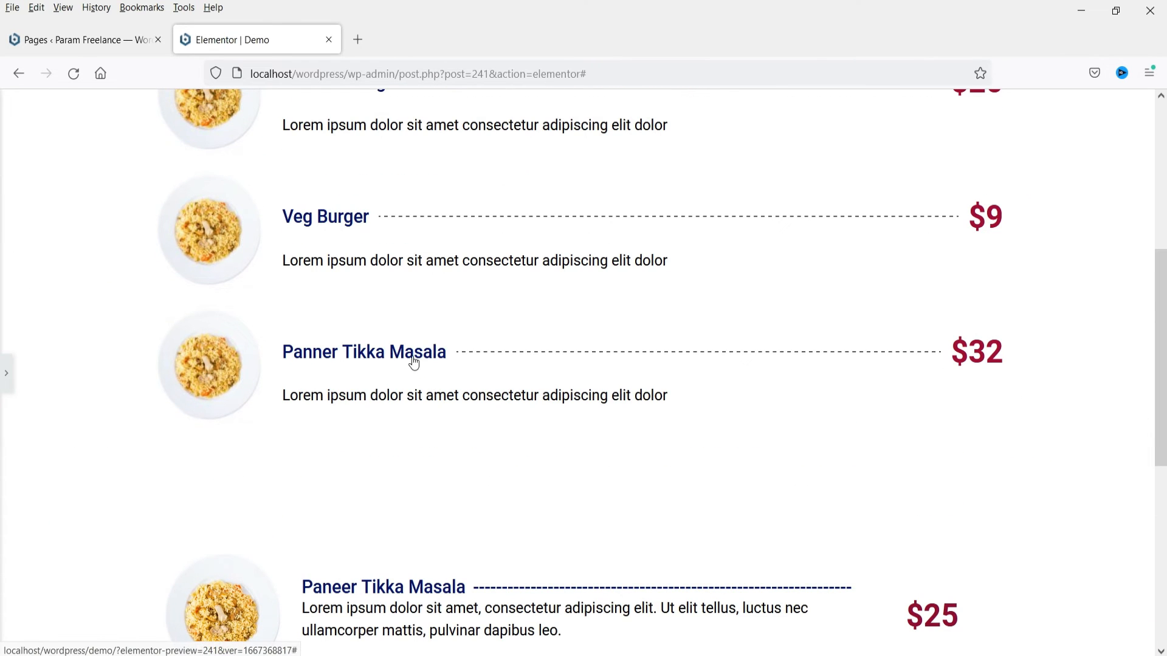
{"action": "scroll", "coordinate": [413, 363], "scroll_direction": "down", "scroll_amount": 3}
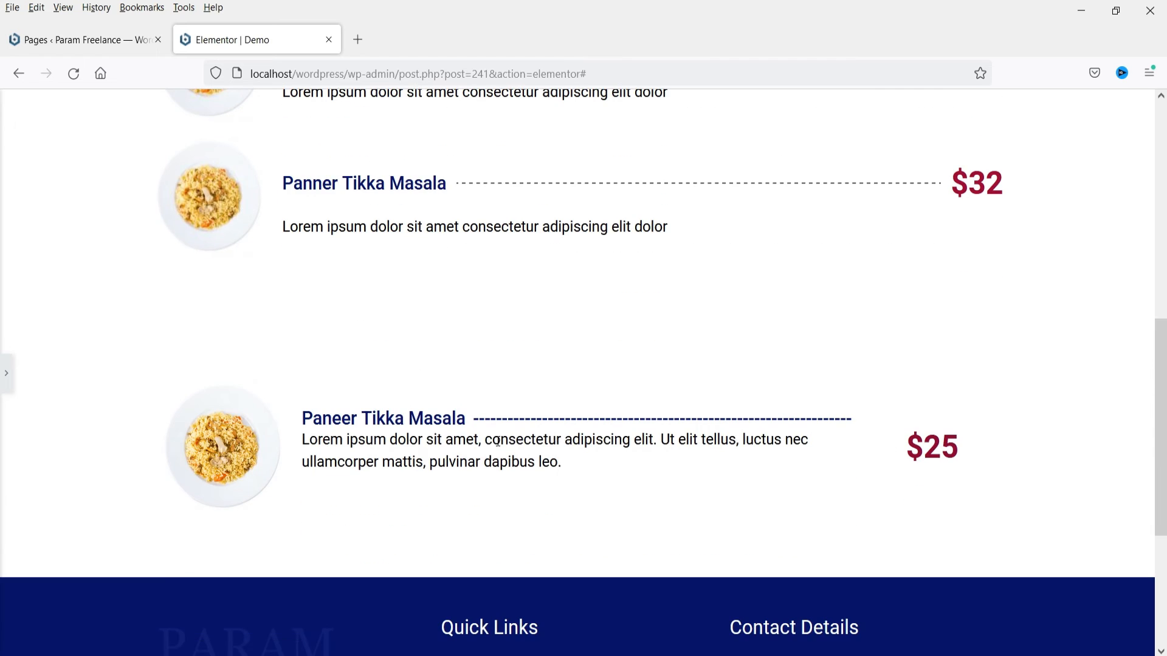
{"action": "left_click", "coordinate": [6, 373]}
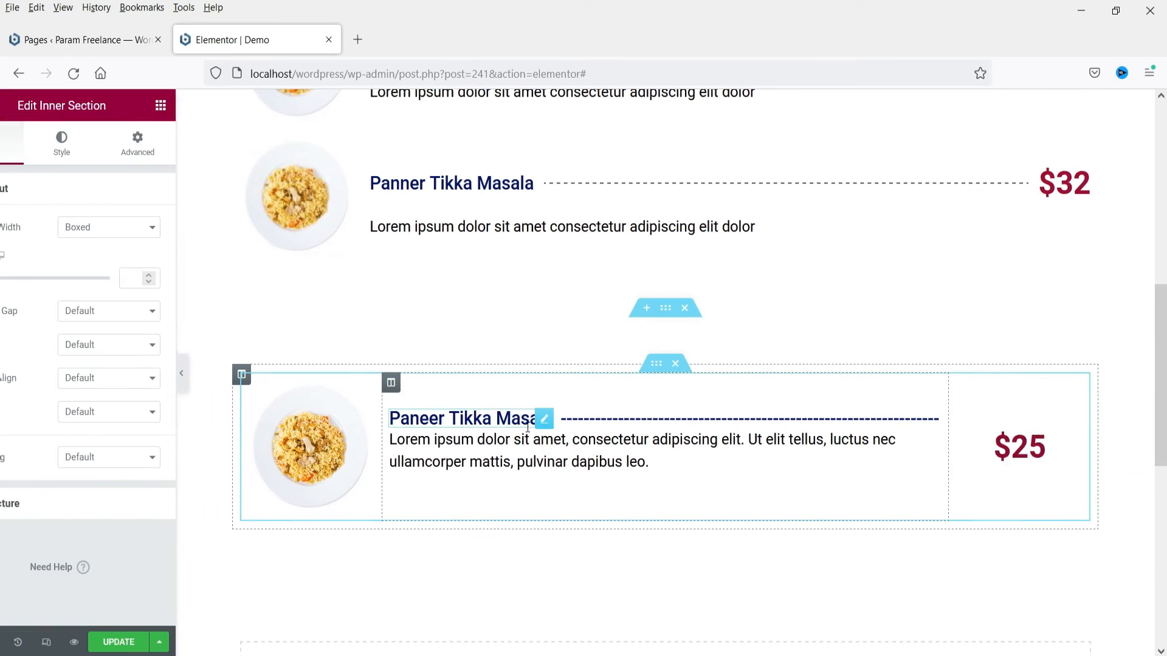
- Switch the responsive preview to mobile and examine how the inner section menu row is laid out
{"action": "scroll", "coordinate": [517, 384], "scroll_direction": "down", "scroll_amount": 2}
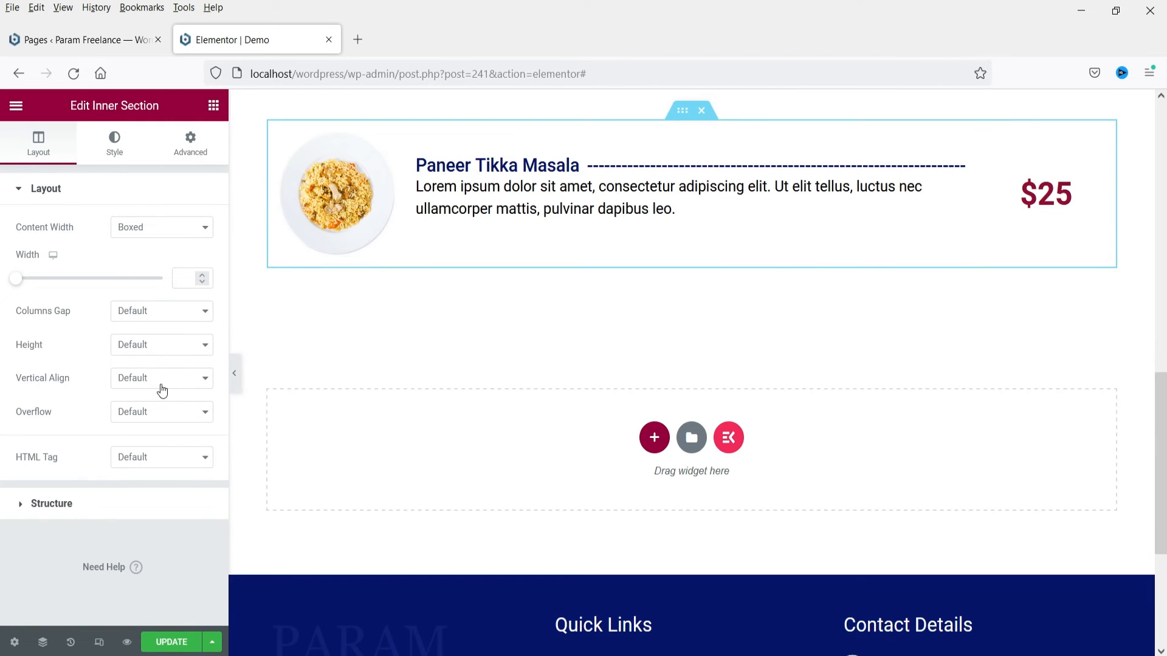
{"action": "left_click", "coordinate": [101, 645]}
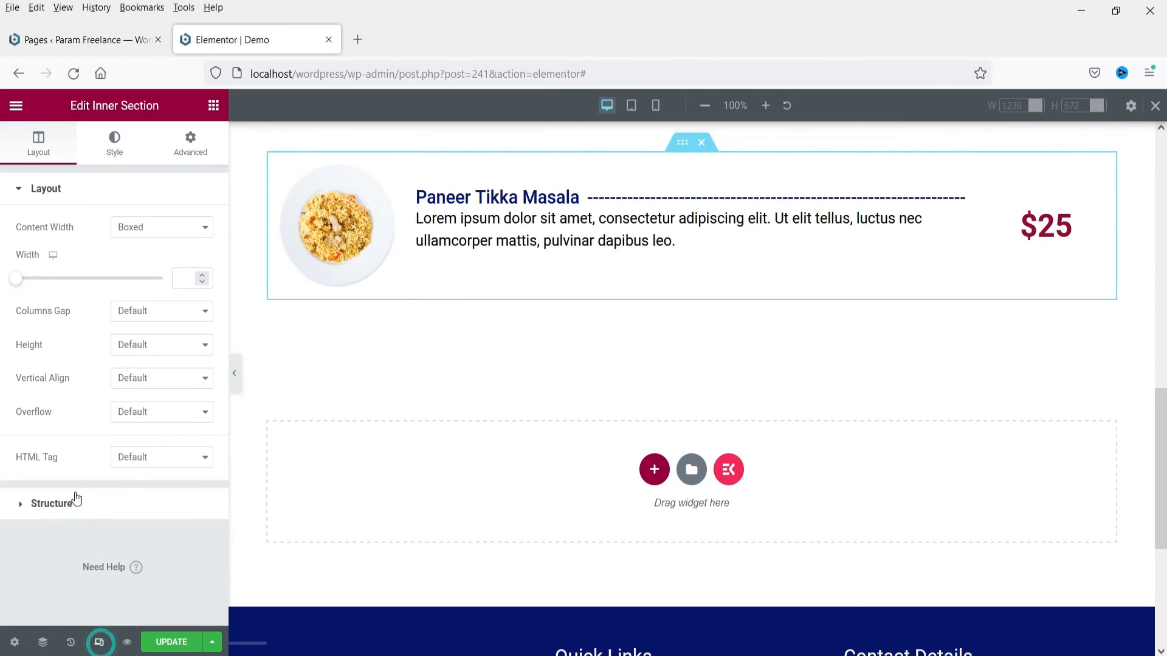
{"action": "left_click", "coordinate": [656, 106]}
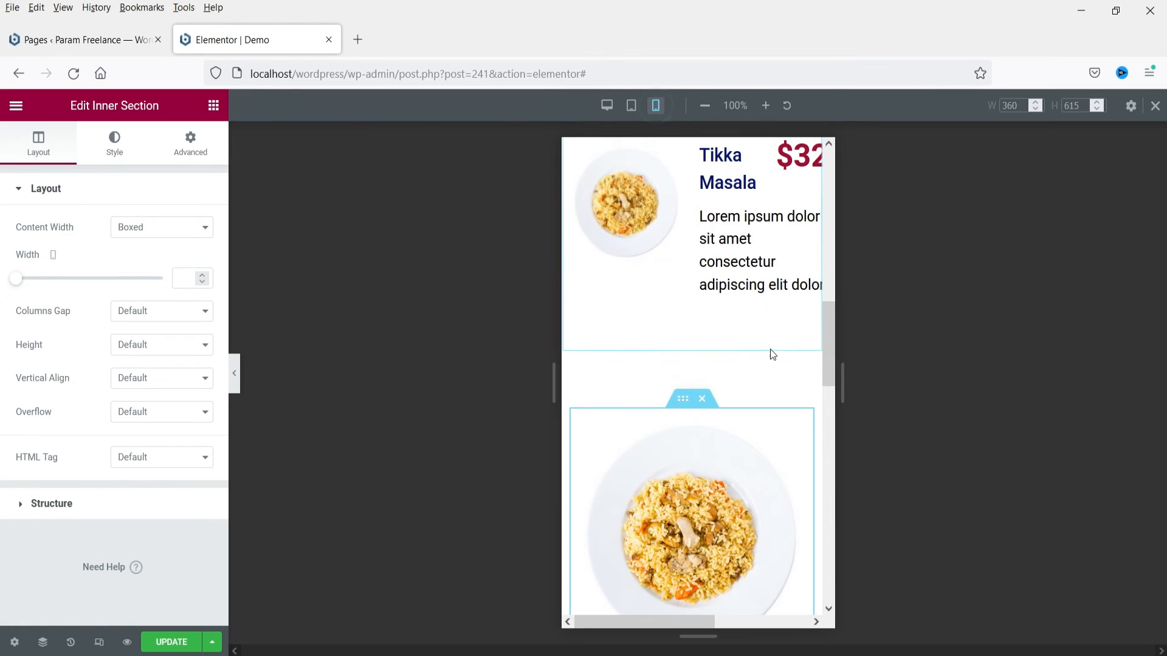
{"action": "scroll", "coordinate": [691, 275], "scroll_direction": "up", "scroll_amount": 3}
{"action": "scroll", "coordinate": [699, 274], "scroll_direction": "down", "scroll_amount": 7}
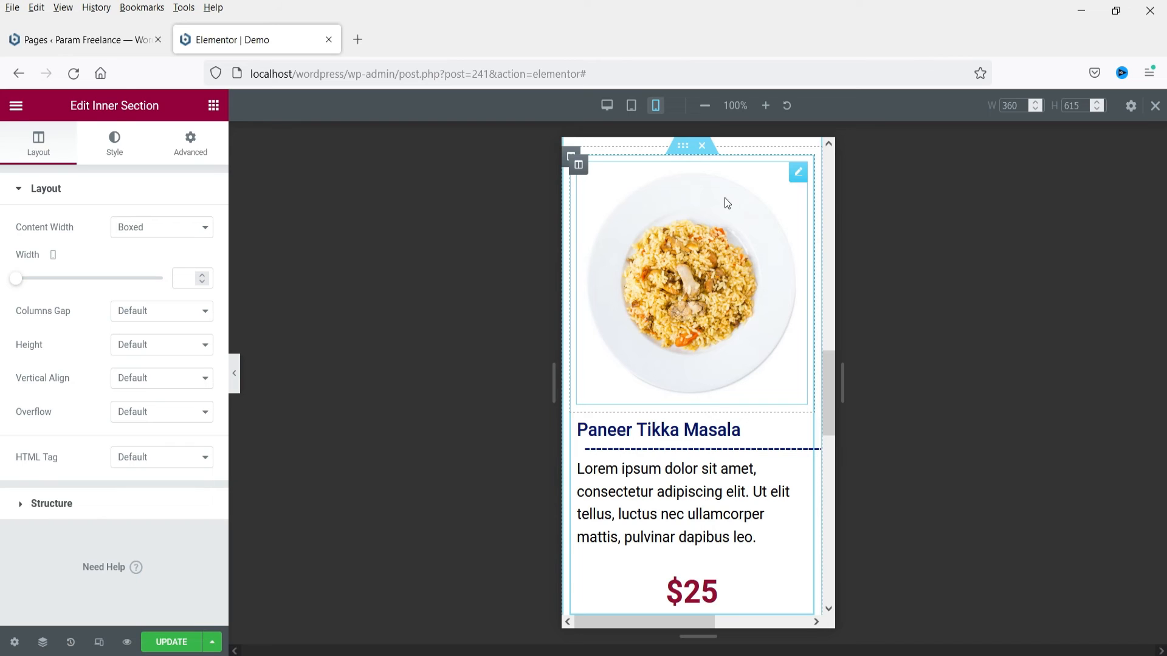
{"action": "scroll", "coordinate": [708, 252], "scroll_direction": "down", "scroll_amount": 2}
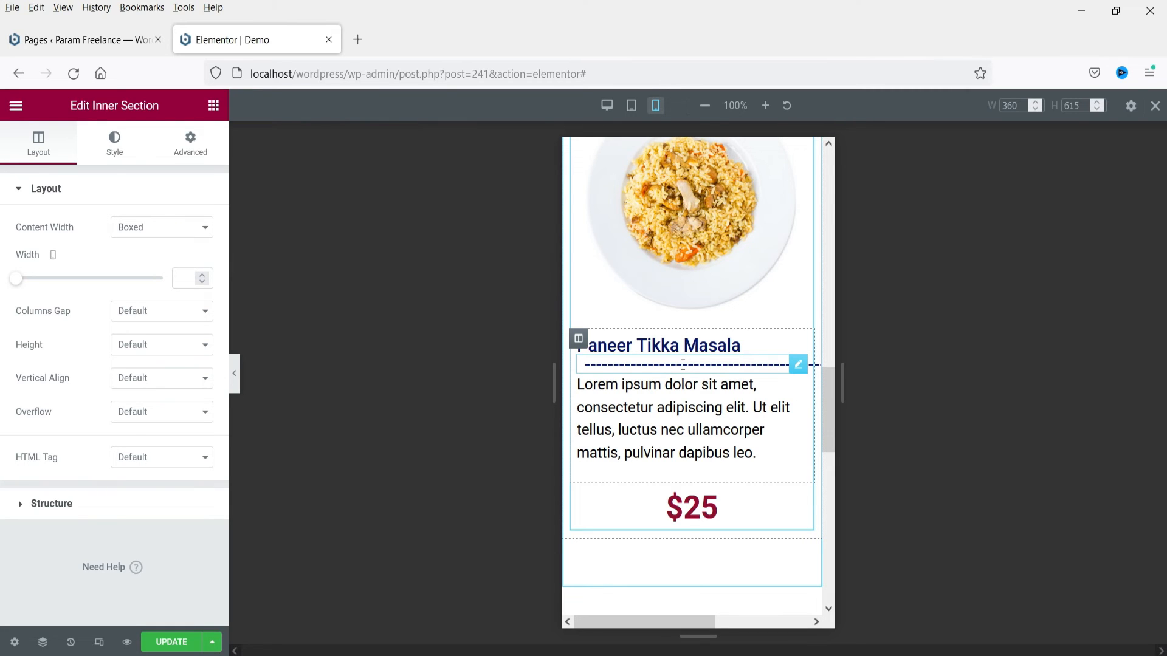
- Hide the dashed heading on tablet and mobile through its responsive visibility settings
{"action": "left_click", "coordinate": [798, 364]}
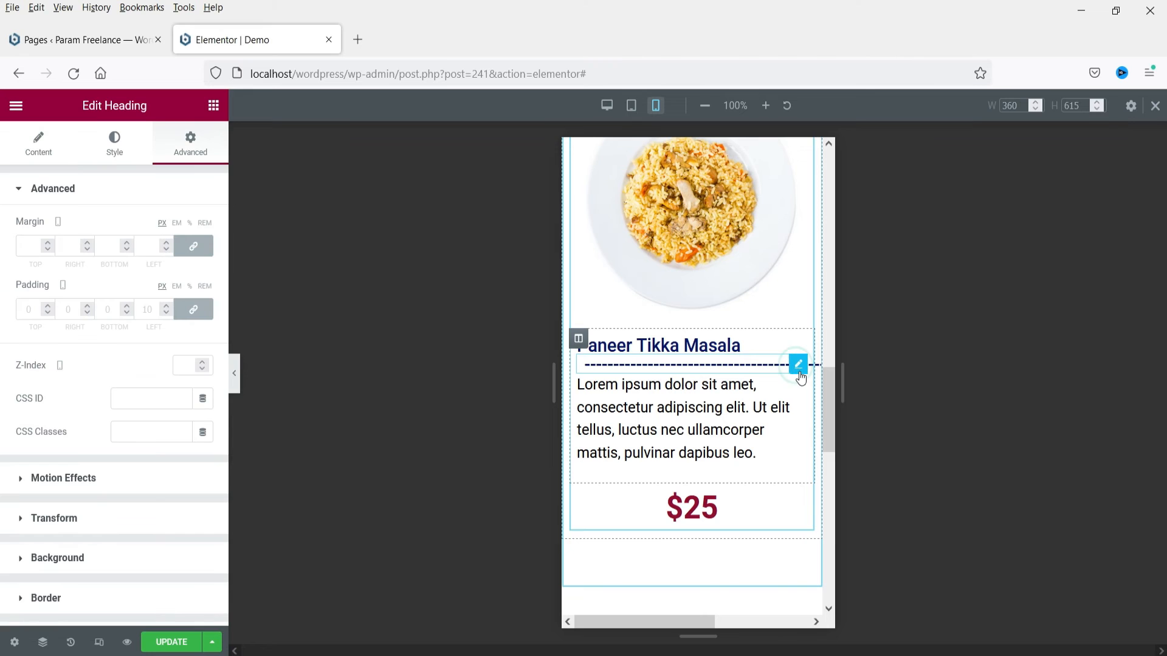
{"action": "scroll", "coordinate": [113, 465], "scroll_direction": "down", "scroll_amount": 3}
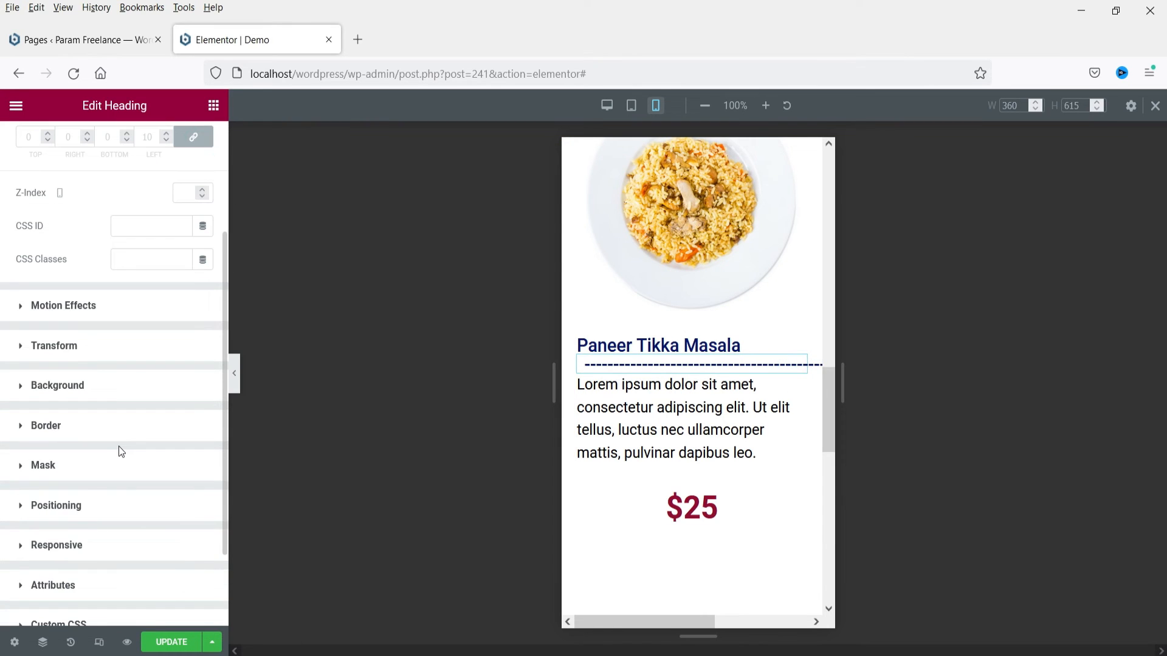
{"action": "left_click", "coordinate": [64, 545]}
{"action": "scroll", "coordinate": [155, 444], "scroll_direction": "down", "scroll_amount": 3}
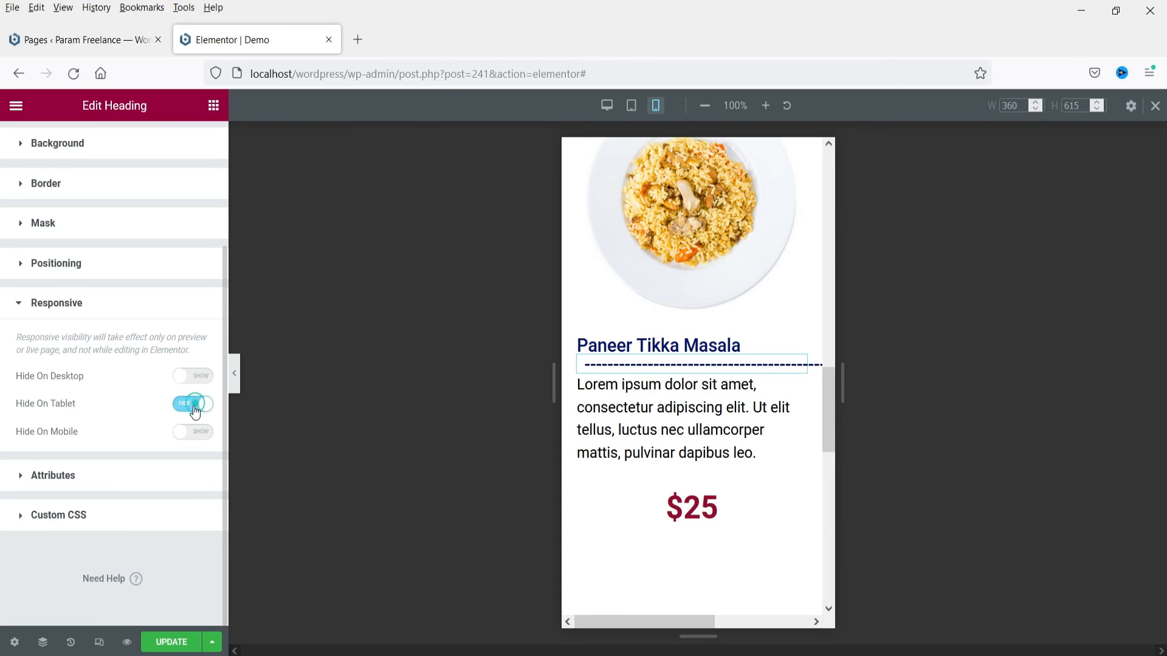
{"action": "left_click", "coordinate": [200, 433]}
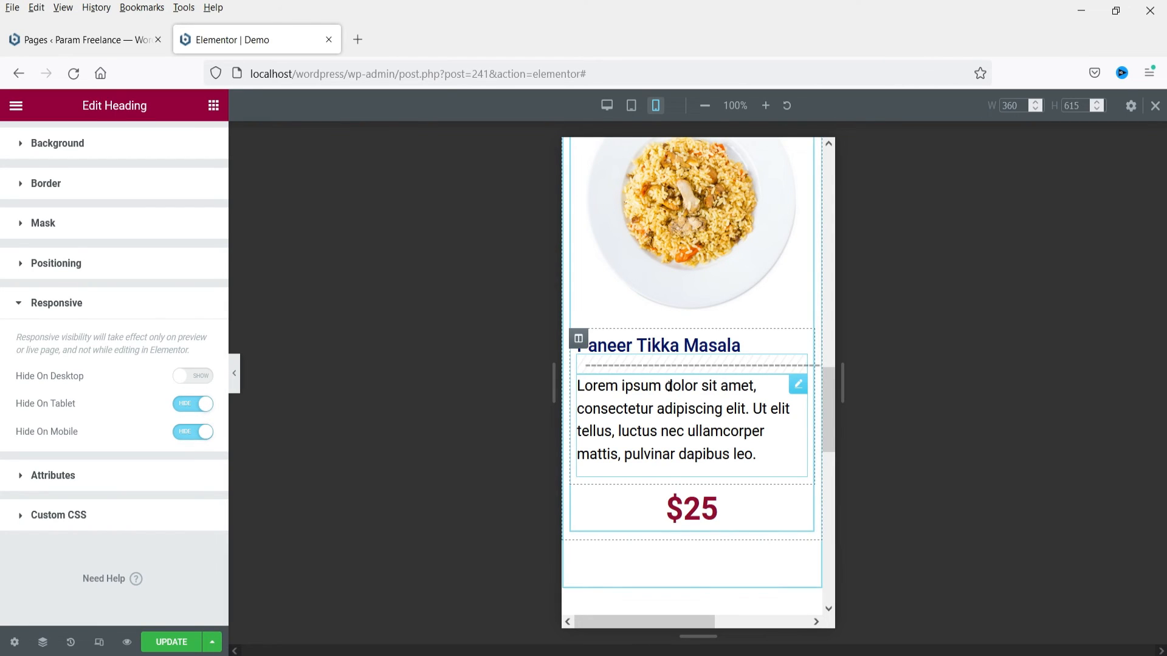
- Set the mobile column widths to 80% for the dish text column and 20% for the price column
{"action": "scroll", "coordinate": [718, 359], "scroll_direction": "up", "scroll_amount": 3}
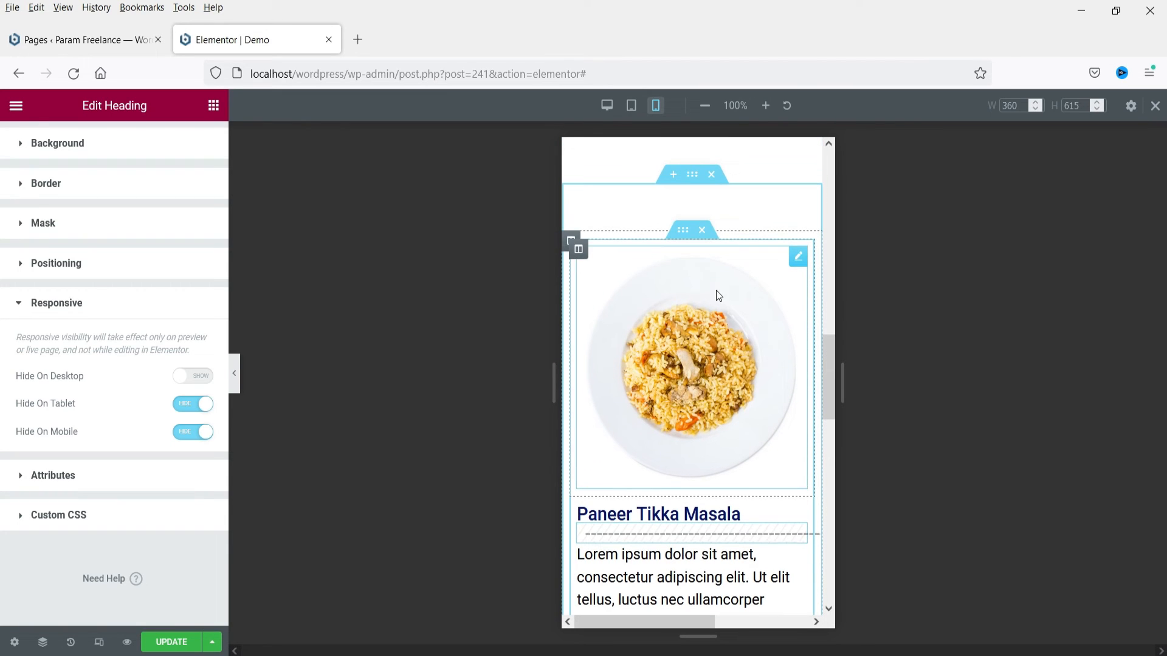
{"action": "scroll", "coordinate": [710, 296], "scroll_direction": "down", "scroll_amount": 4}
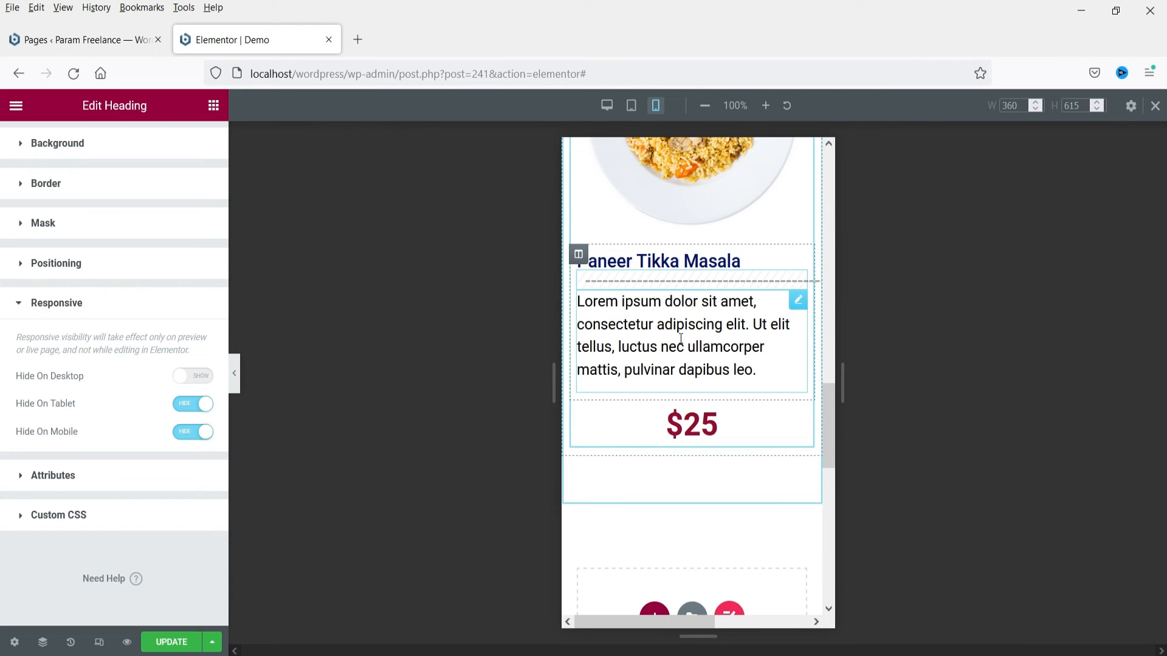
{"action": "left_click", "coordinate": [577, 256]}
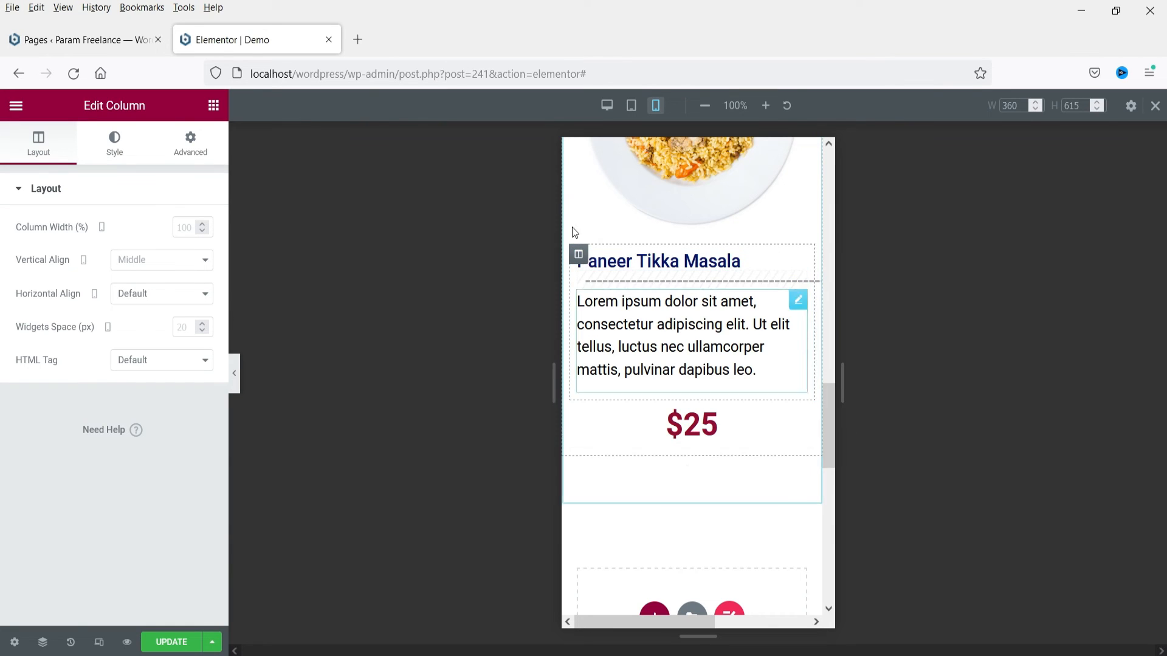
{"action": "left_click", "coordinate": [189, 220]}
{"action": "type", "text": "80"}
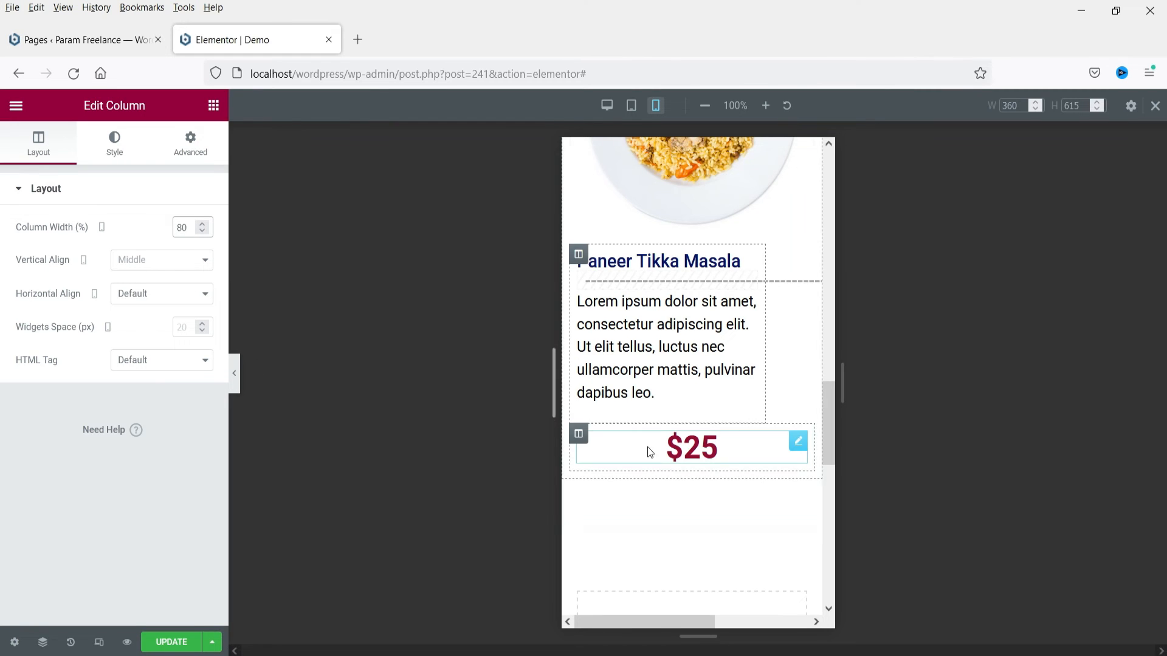
{"action": "left_click", "coordinate": [577, 434]}
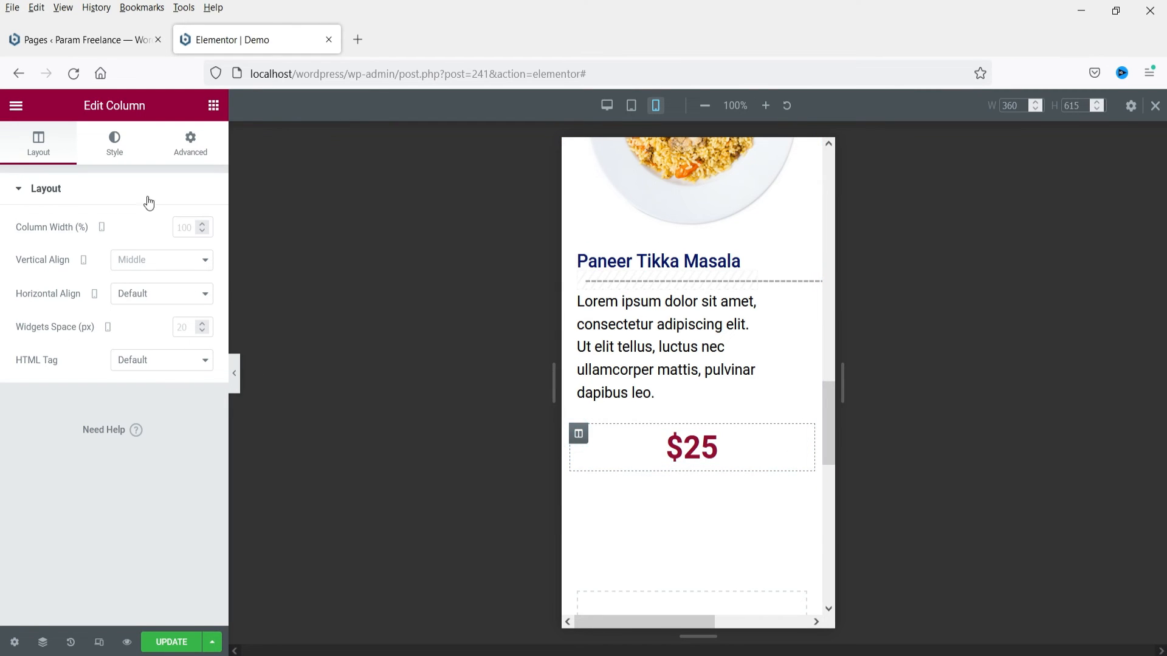
{"action": "left_click", "coordinate": [187, 227]}
{"action": "type", "text": "20"}
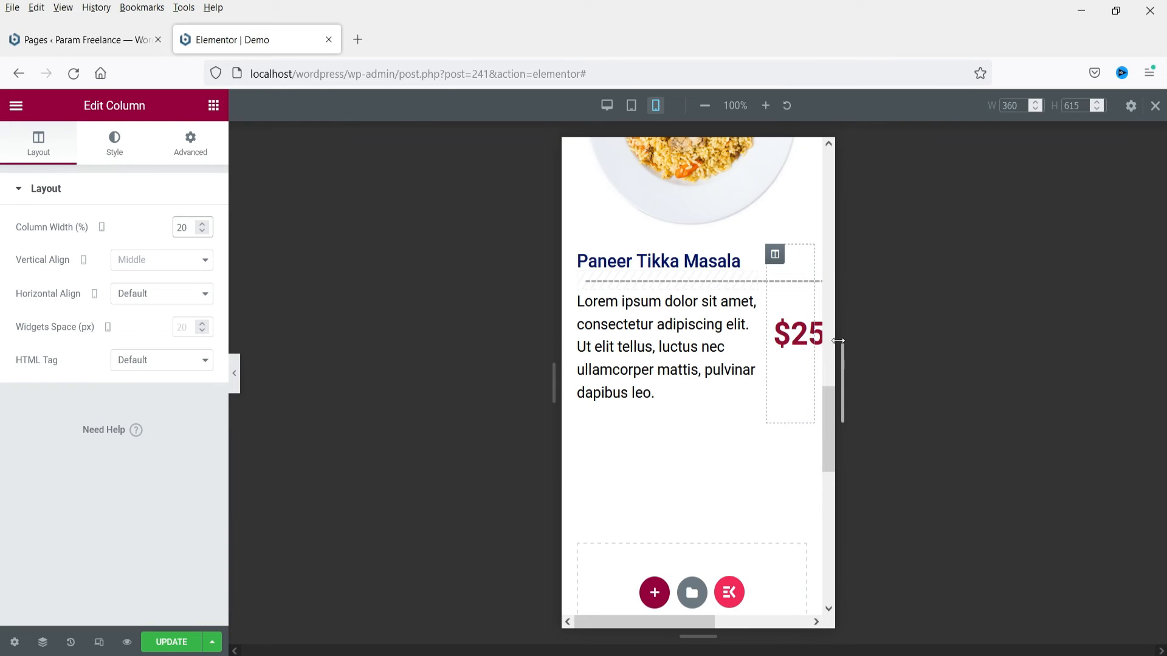
- Widen the mobile preview slightly and set the dish text column's mobile width to 70% and the price column's to 30%
{"action": "left_click_drag", "start_coordinate": [838, 341], "coordinate": [840, 339]}
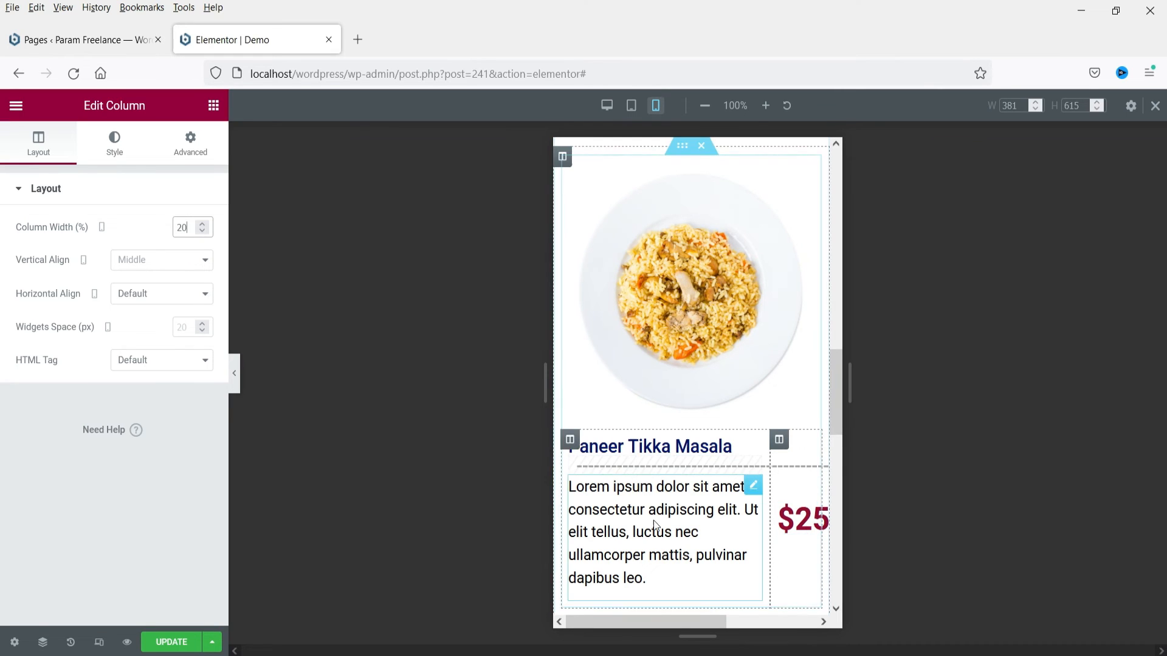
{"action": "left_click", "coordinate": [571, 444]}
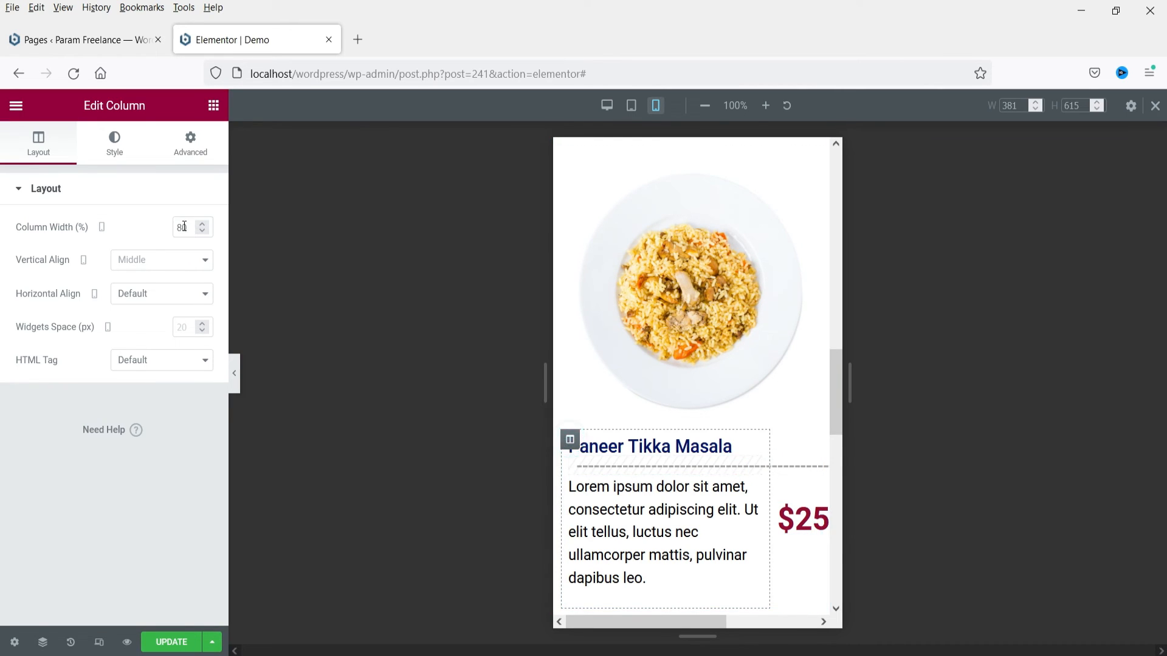
{"action": "left_click_drag", "start_coordinate": [188, 228], "coordinate": [160, 227]}
{"action": "type", "text": "70"}
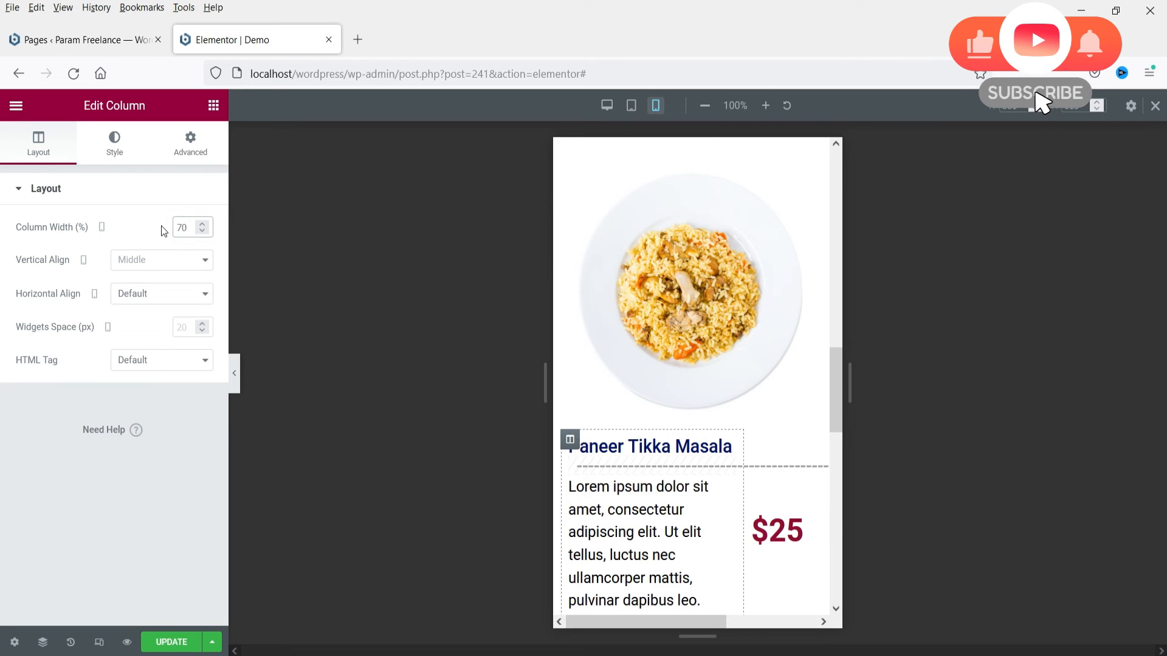
{"action": "left_click", "coordinate": [751, 442]}
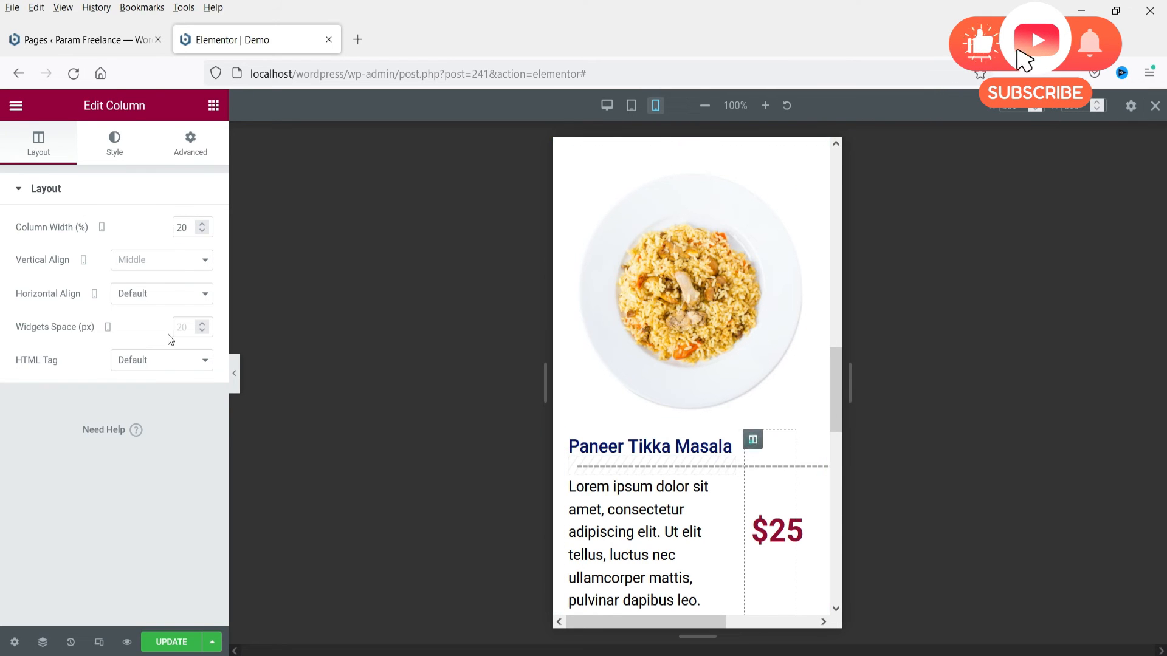
{"action": "left_click_drag", "start_coordinate": [188, 228], "coordinate": [67, 228]}
{"action": "type", "text": "30"}
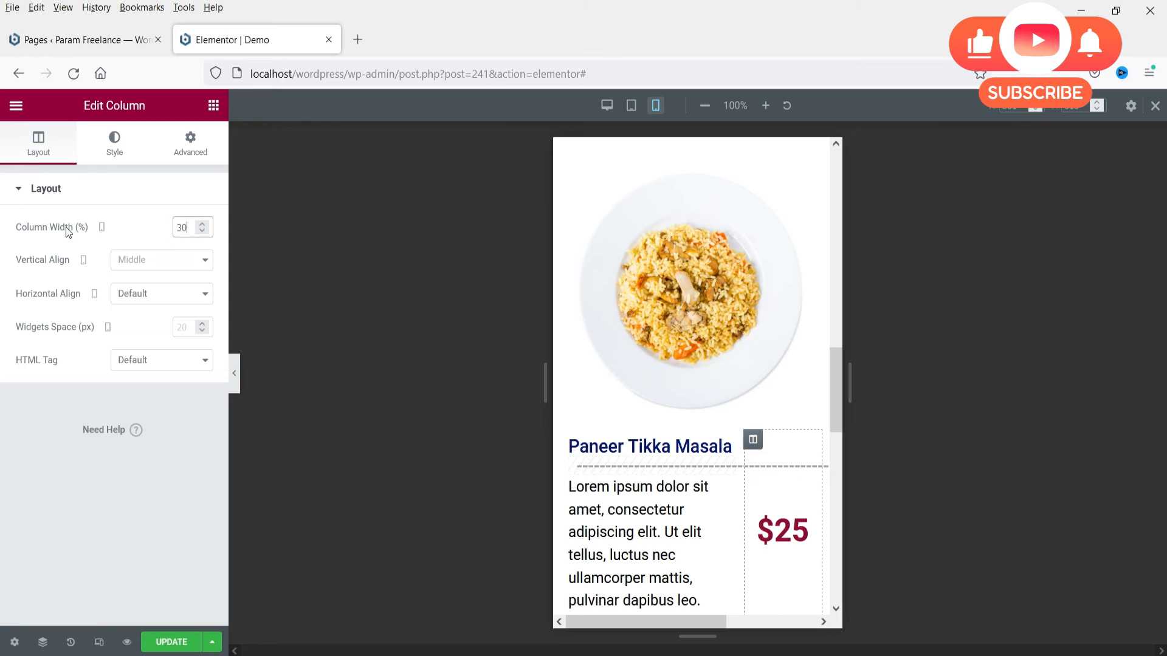
- Set the $25 price heading's typography size to 30 px for mobile
{"action": "scroll", "coordinate": [638, 307], "scroll_direction": "down", "scroll_amount": 3}
{"action": "left_click", "coordinate": [789, 448]}
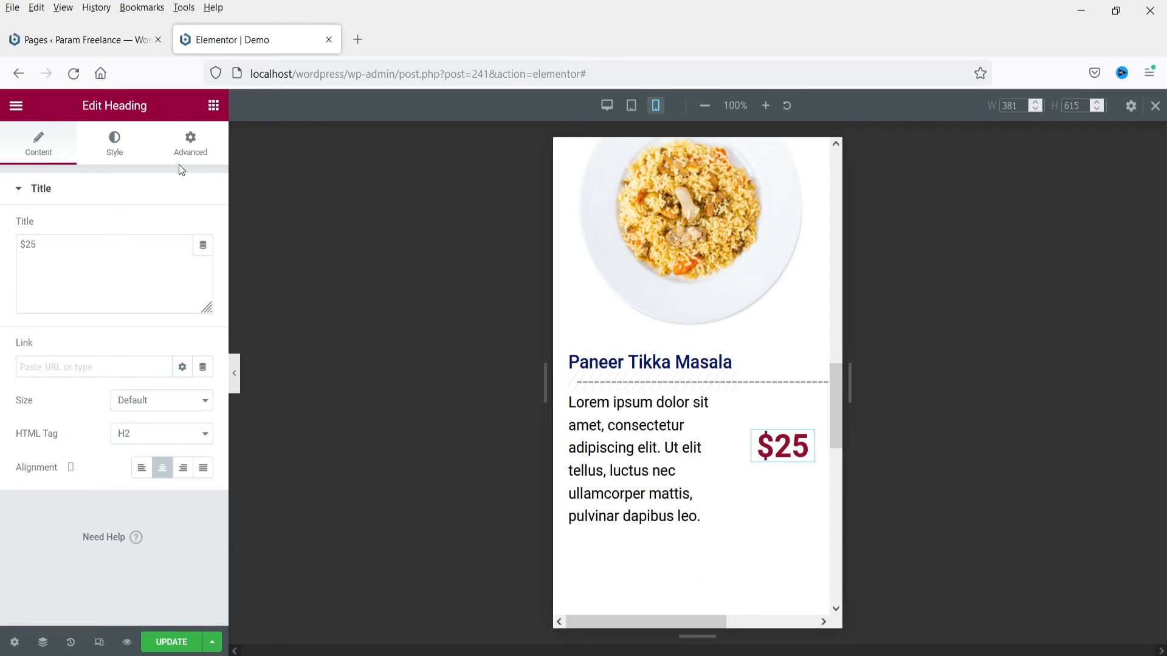
{"action": "left_click", "coordinate": [113, 147]}
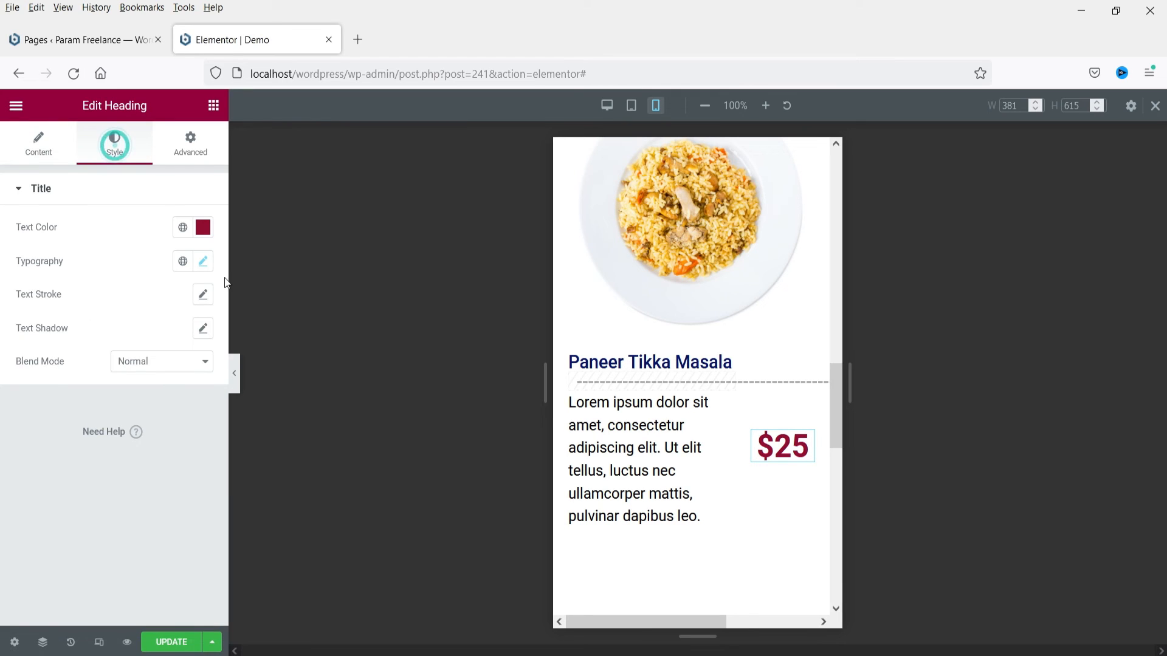
{"action": "left_click", "coordinate": [203, 262]}
{"action": "left_click", "coordinate": [175, 386]}
{"action": "type", "text": "30"}
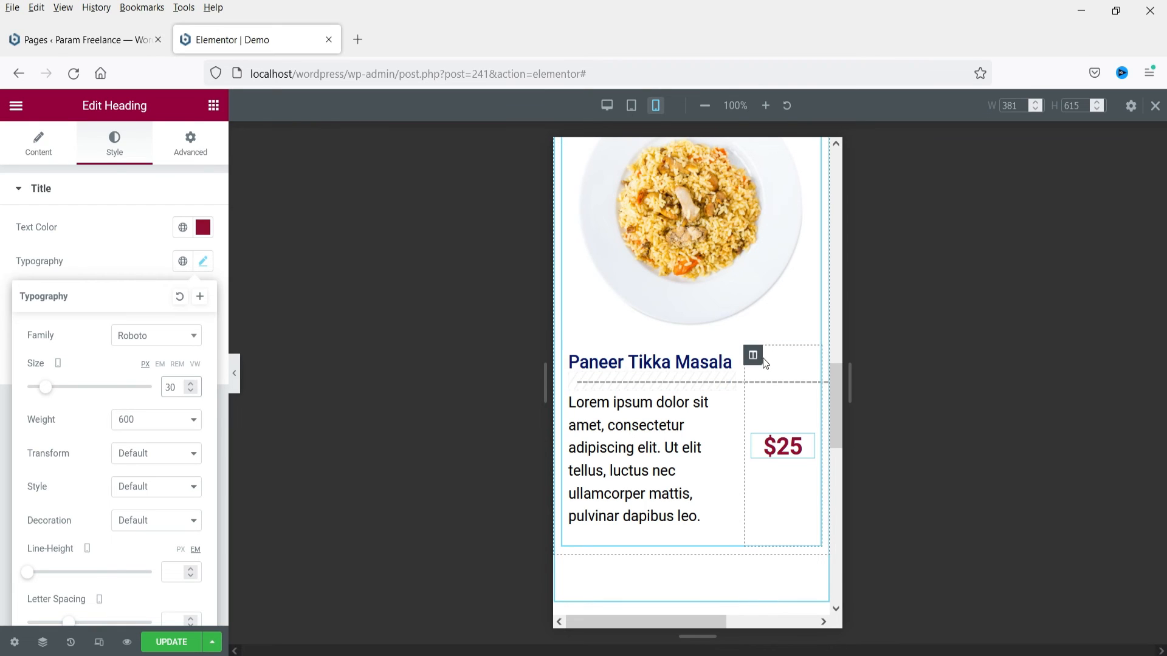
- Check the inner section menu row in the tablet preview, then return to the desktop preview
{"action": "scroll", "coordinate": [748, 420], "scroll_direction": "up", "scroll_amount": 3}
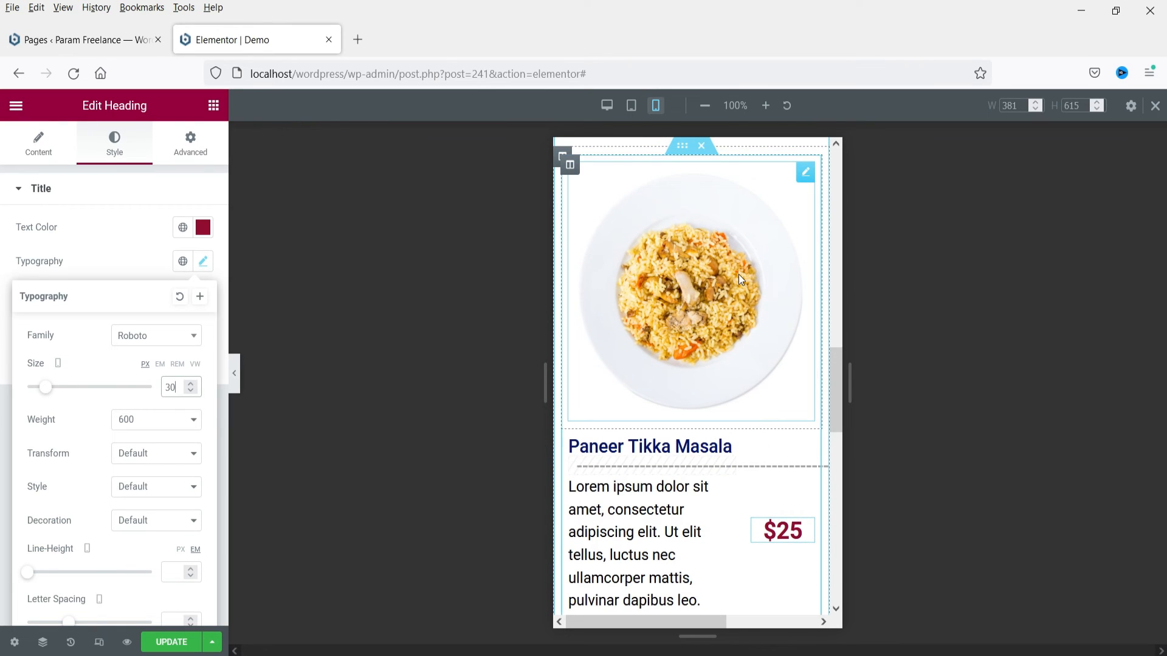
{"action": "left_click", "coordinate": [631, 106]}
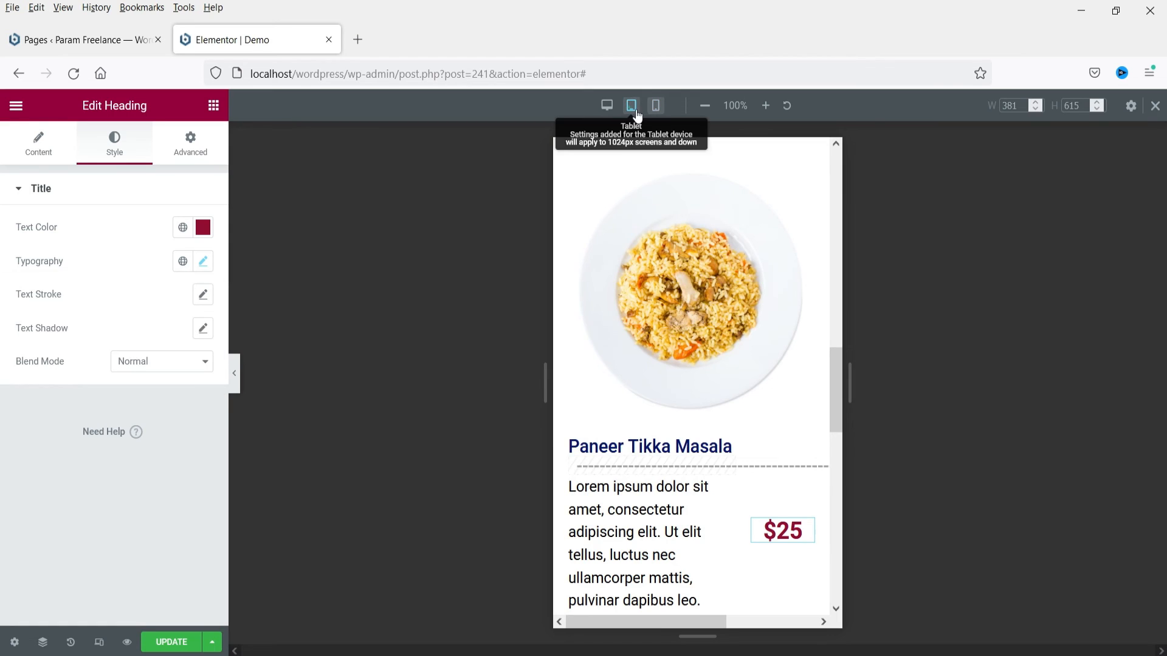
{"action": "scroll", "coordinate": [560, 323], "scroll_direction": "up", "scroll_amount": 2}
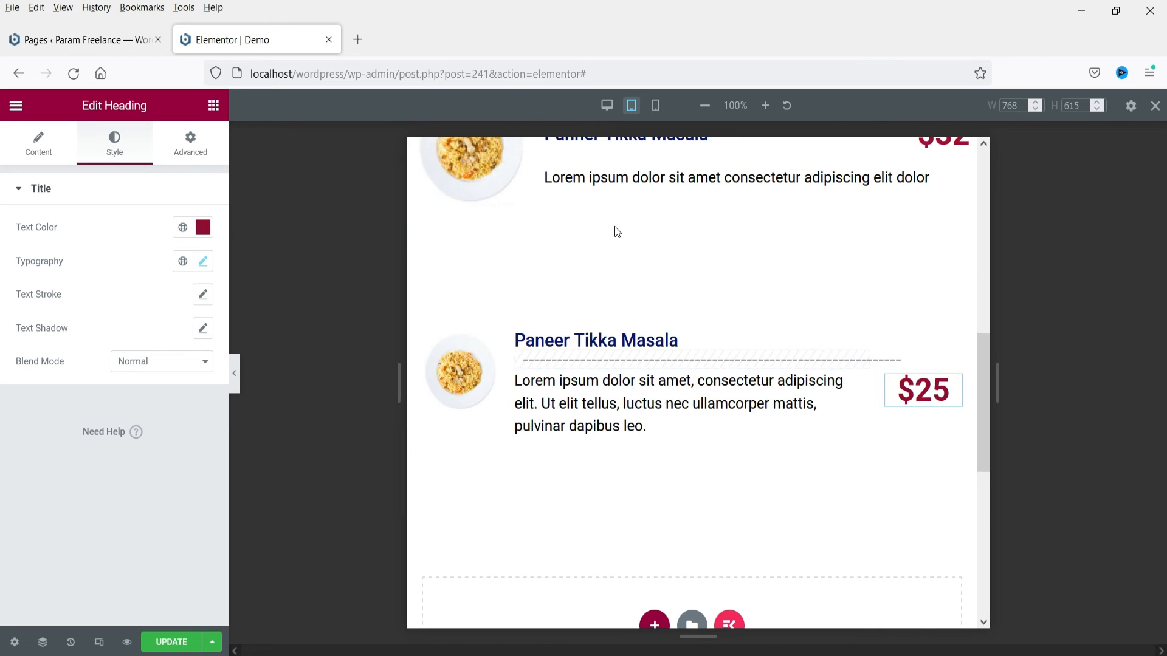
{"action": "left_click", "coordinate": [607, 105]}
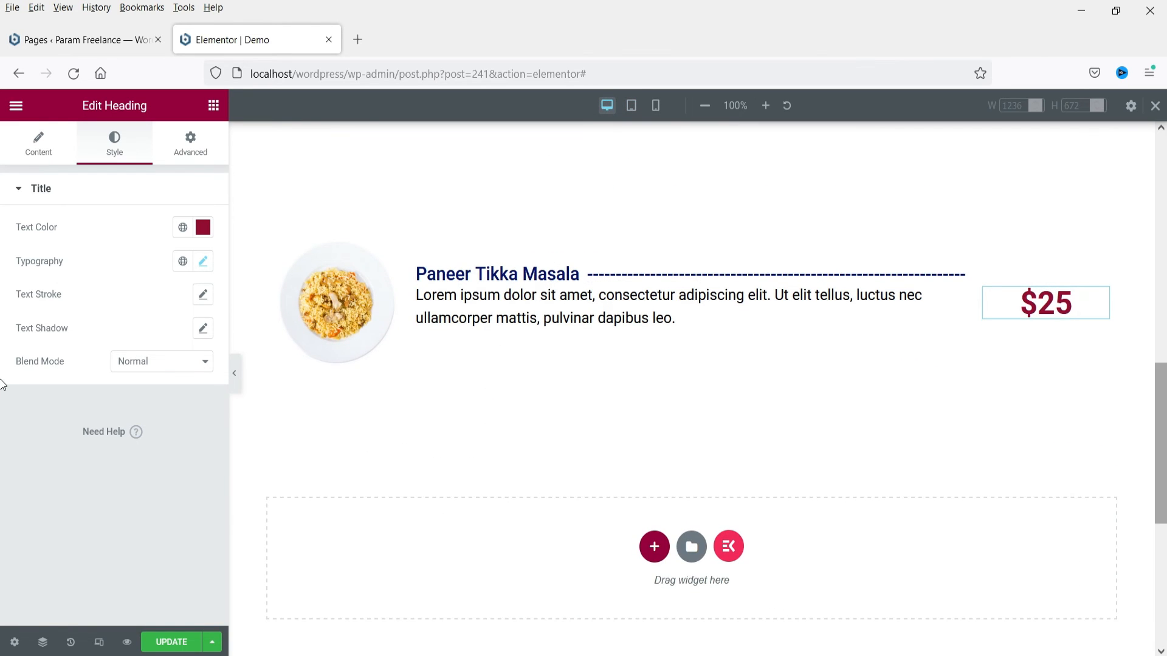
- Save the page and open its live version in a new tab to review both menu versions
{"action": "key", "text": "ctrl+s"}
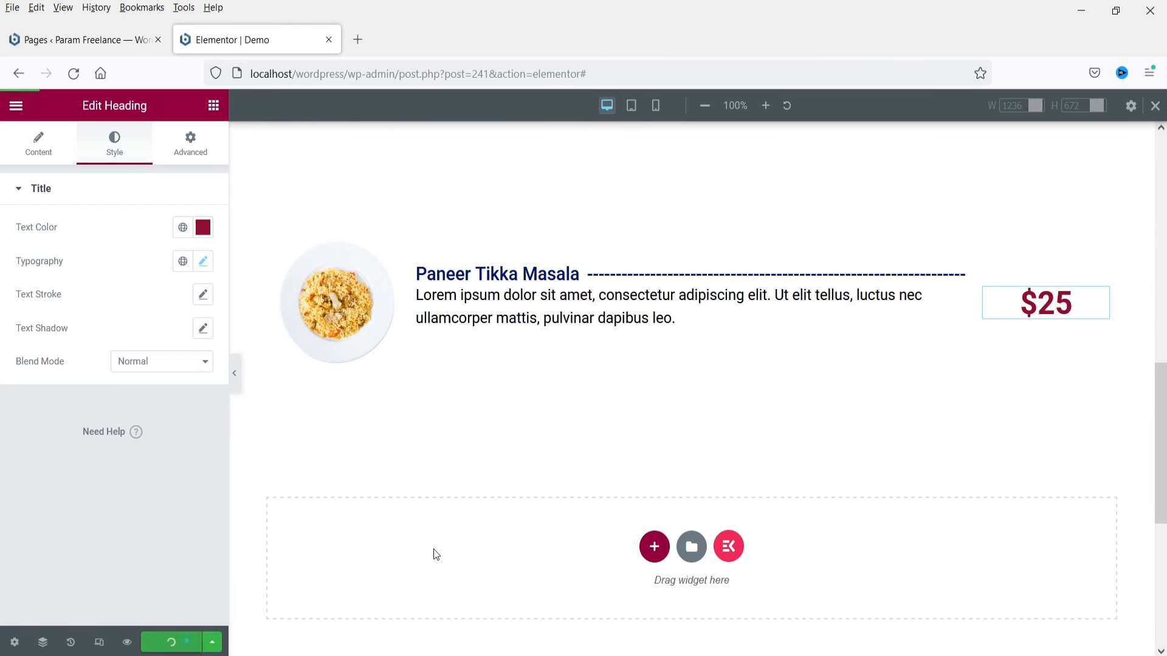
{"action": "left_click", "coordinate": [16, 105]}
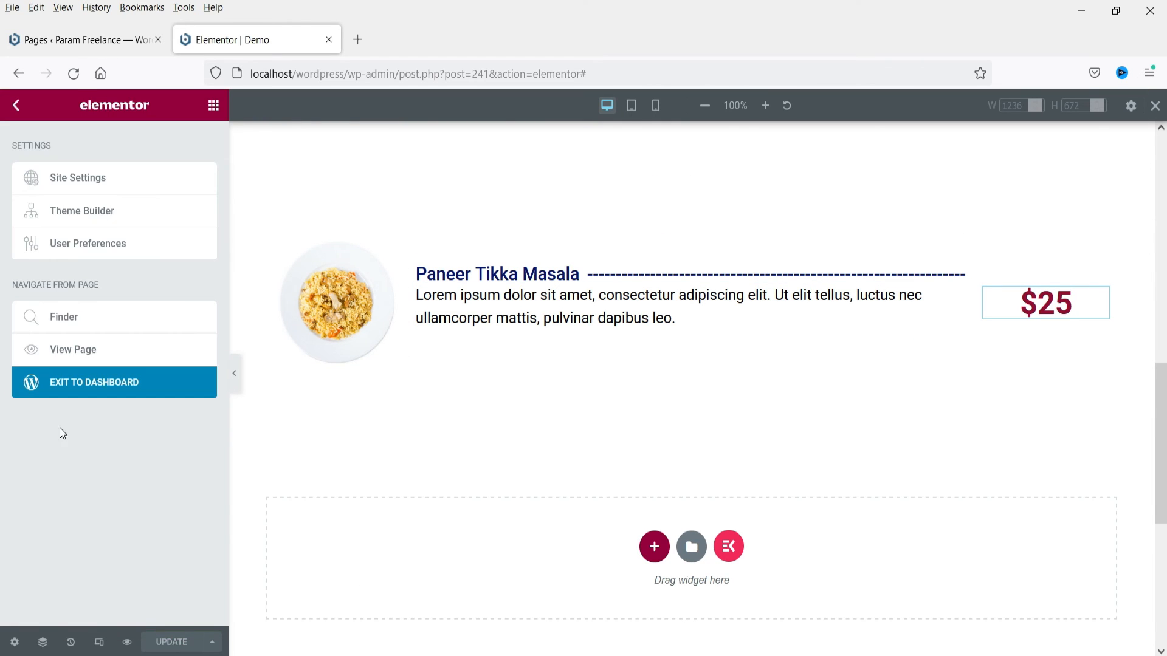
{"action": "right_click", "coordinate": [97, 361]}
{"action": "left_click", "coordinate": [147, 368]}
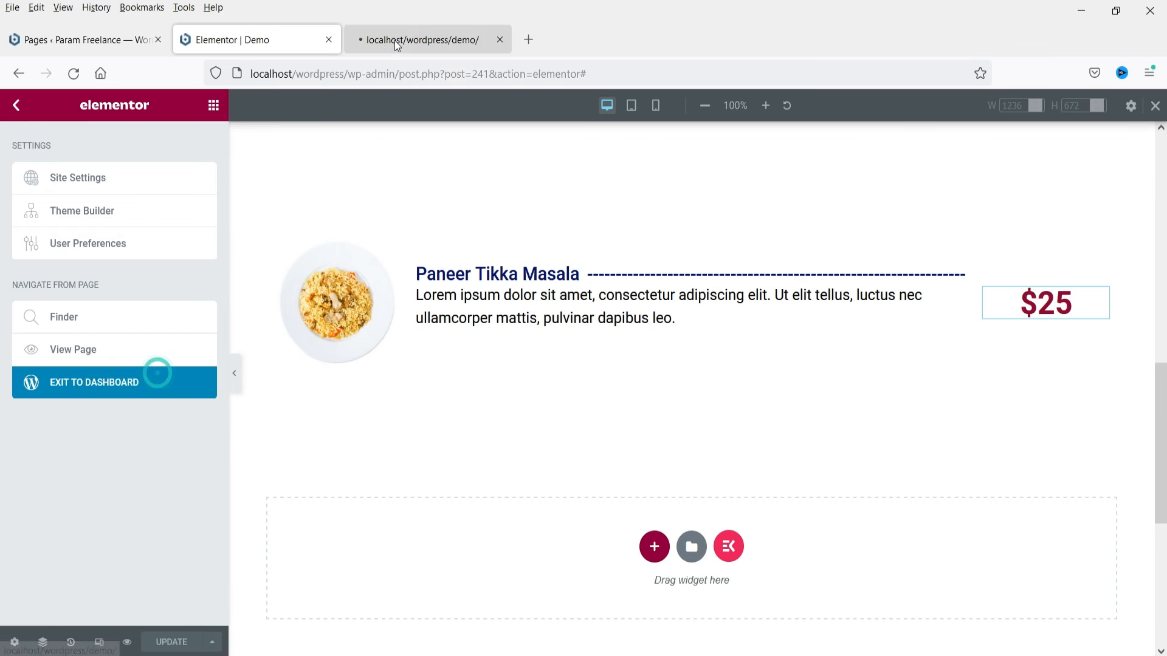
{"action": "left_click", "coordinate": [413, 37]}
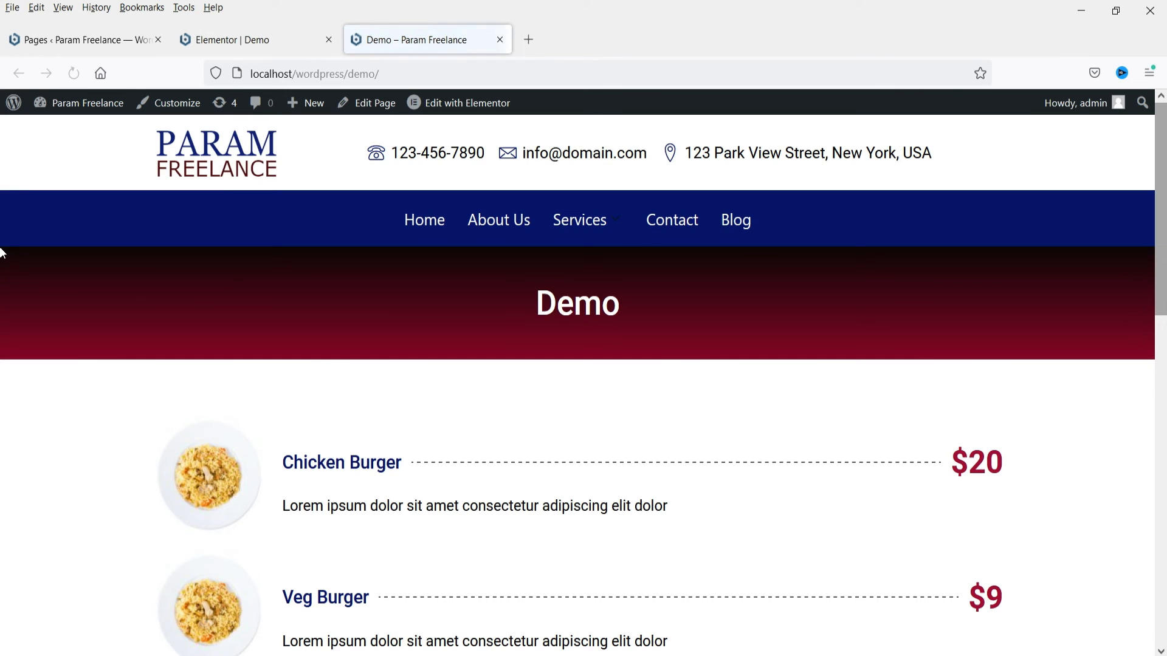
{"action": "scroll", "coordinate": [1127, 313], "scroll_direction": "down", "scroll_amount": 4}
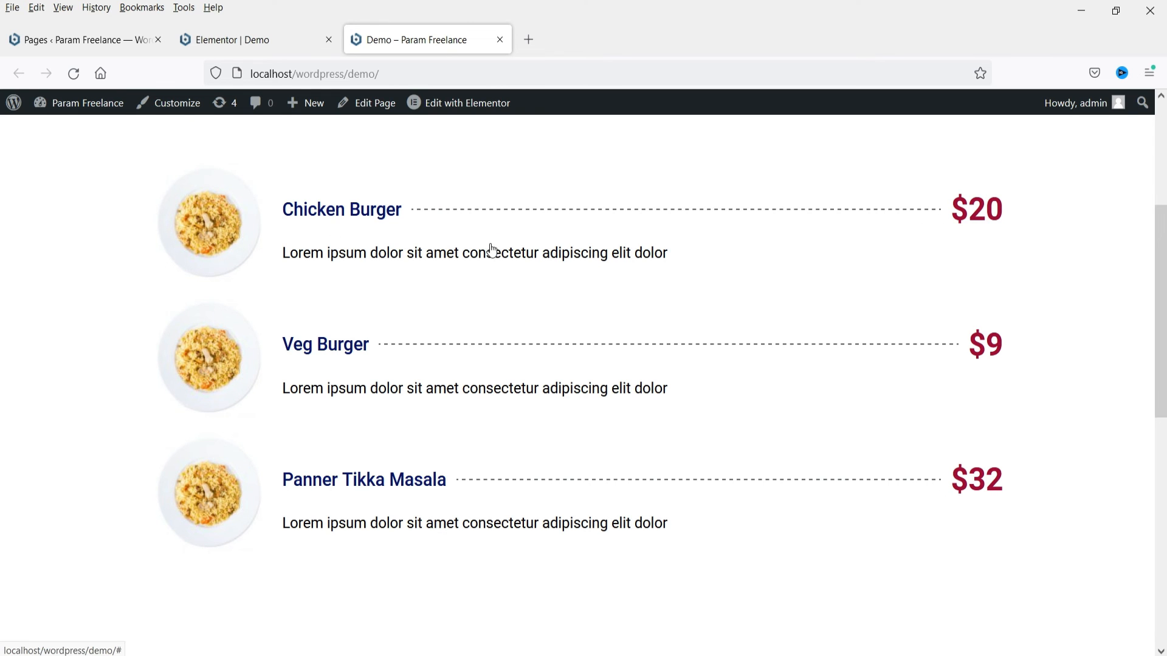
{"action": "scroll", "coordinate": [497, 255], "scroll_direction": "down", "scroll_amount": 7}
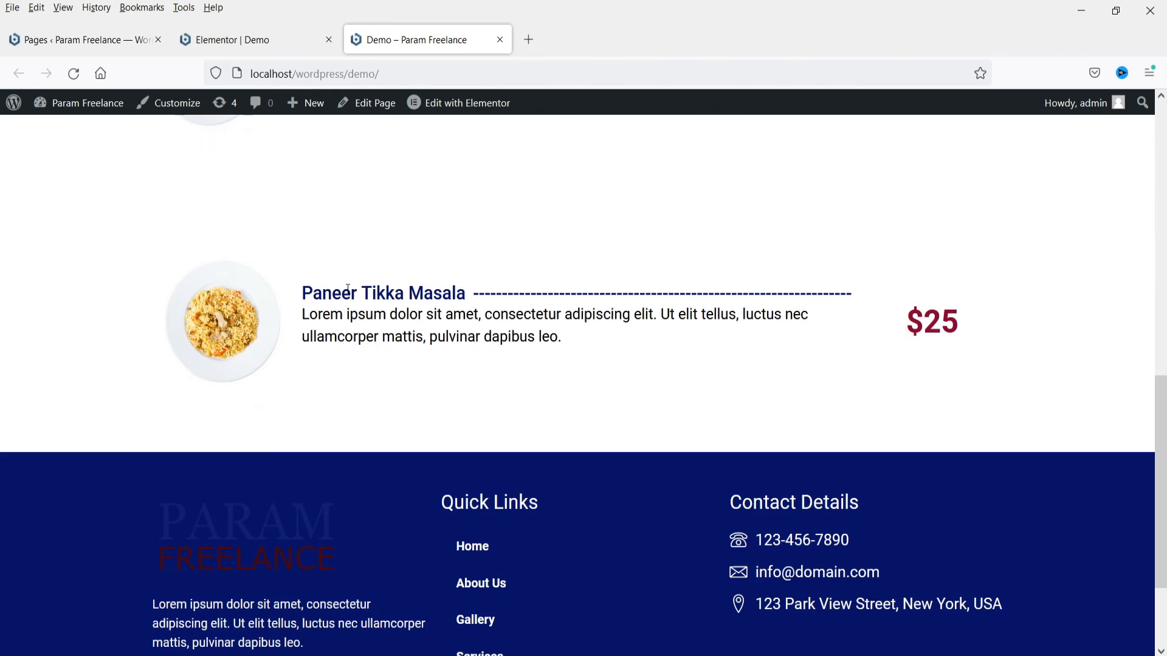
- Return to the Elementor editor tab and duplicate the inner section menu row twice to make three dish rows
{"action": "left_click", "coordinate": [240, 40]}
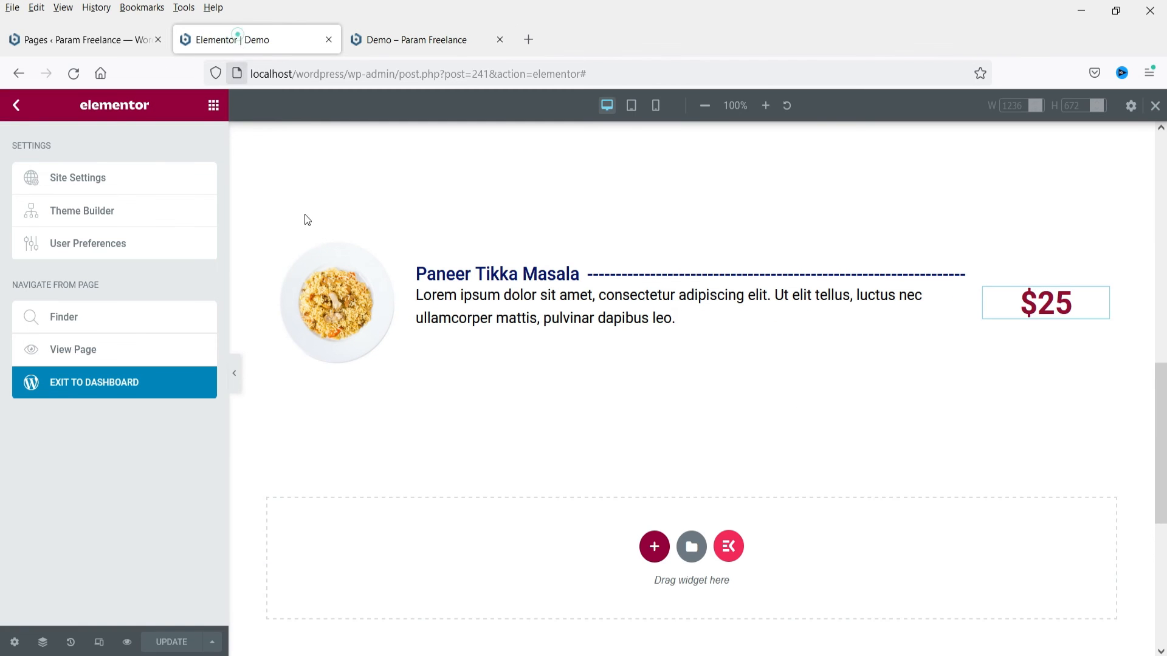
{"action": "left_click", "coordinate": [681, 222]}
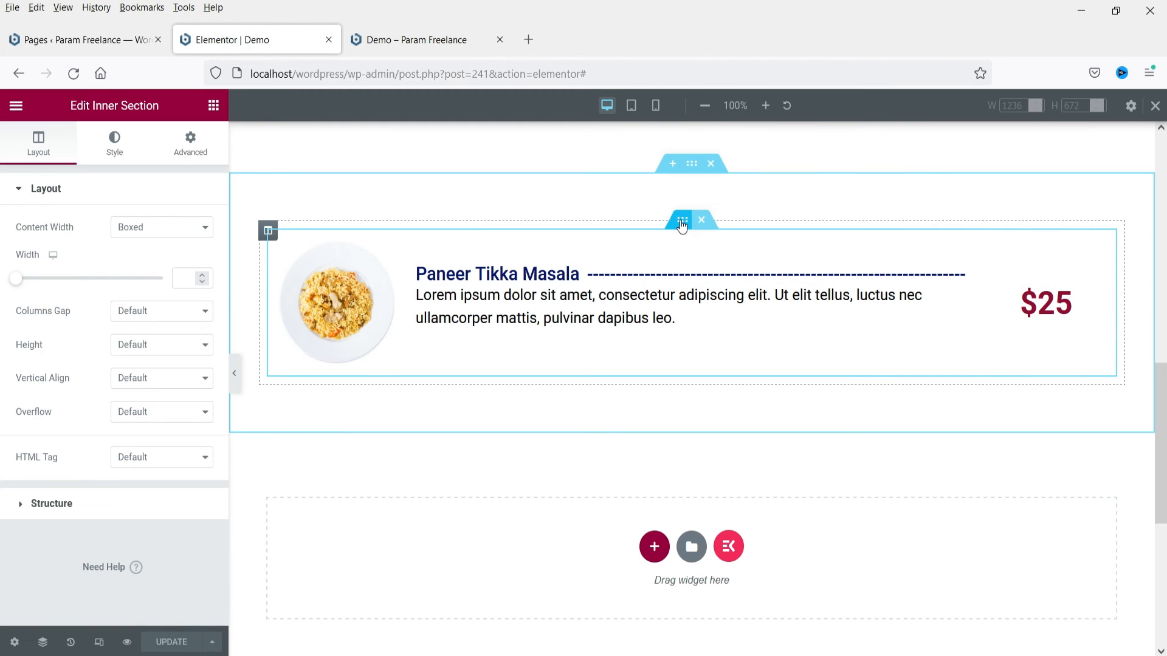
{"action": "right_click", "coordinate": [681, 222]}
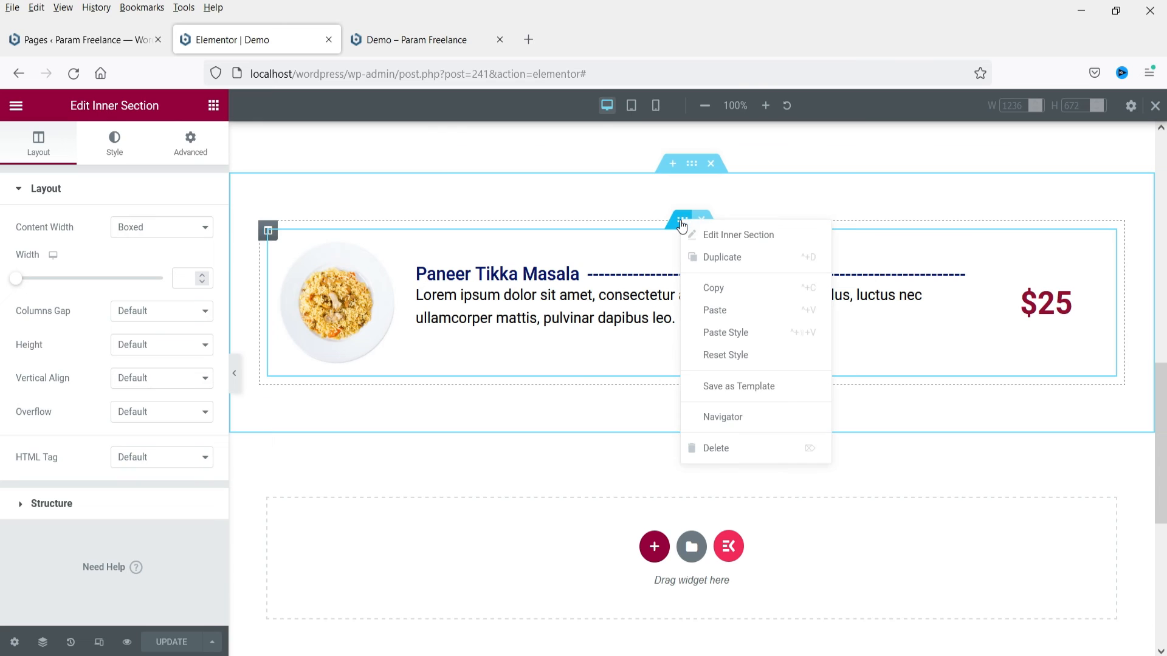
{"action": "left_click", "coordinate": [735, 263]}
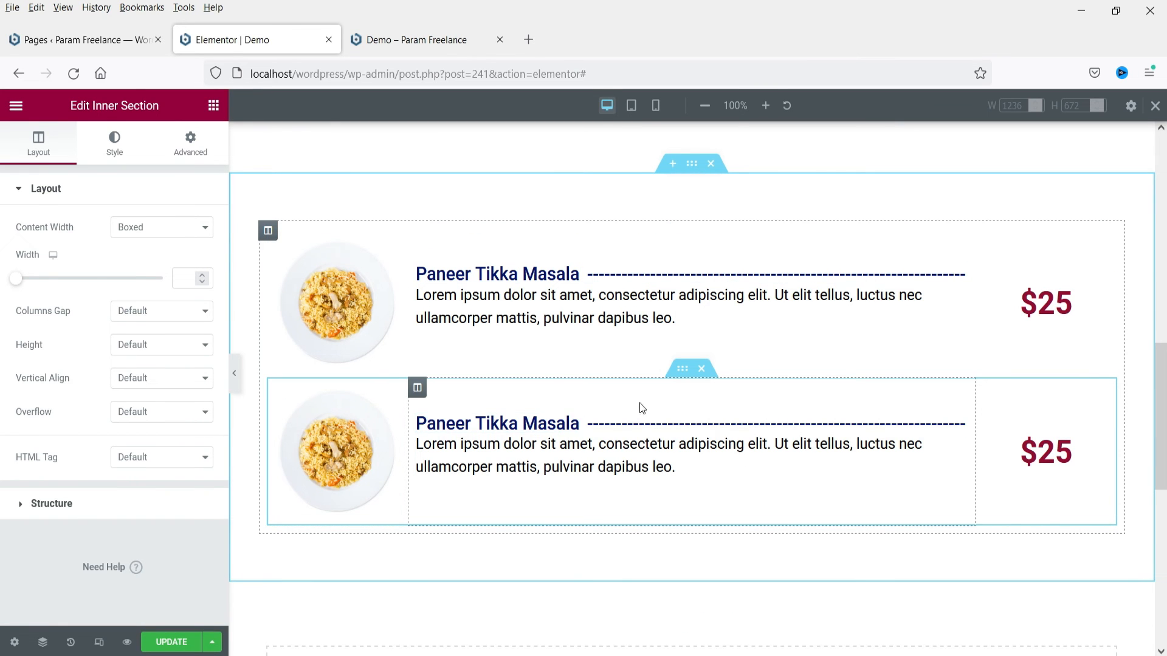
{"action": "right_click", "coordinate": [681, 380]}
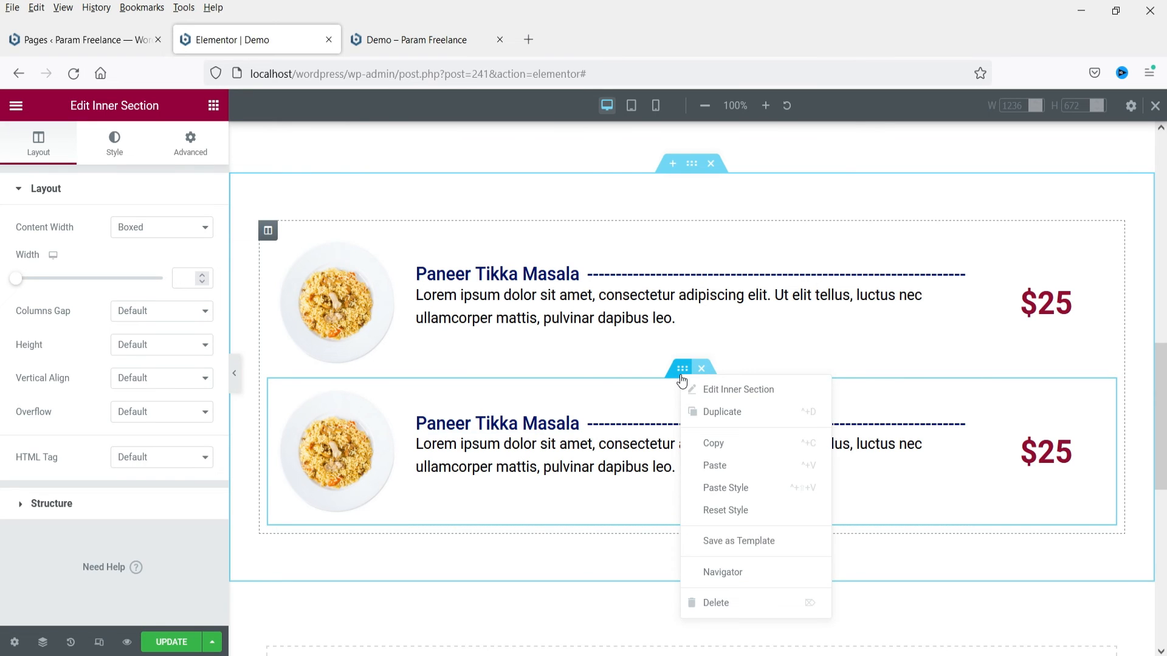
{"action": "left_click", "coordinate": [715, 413]}
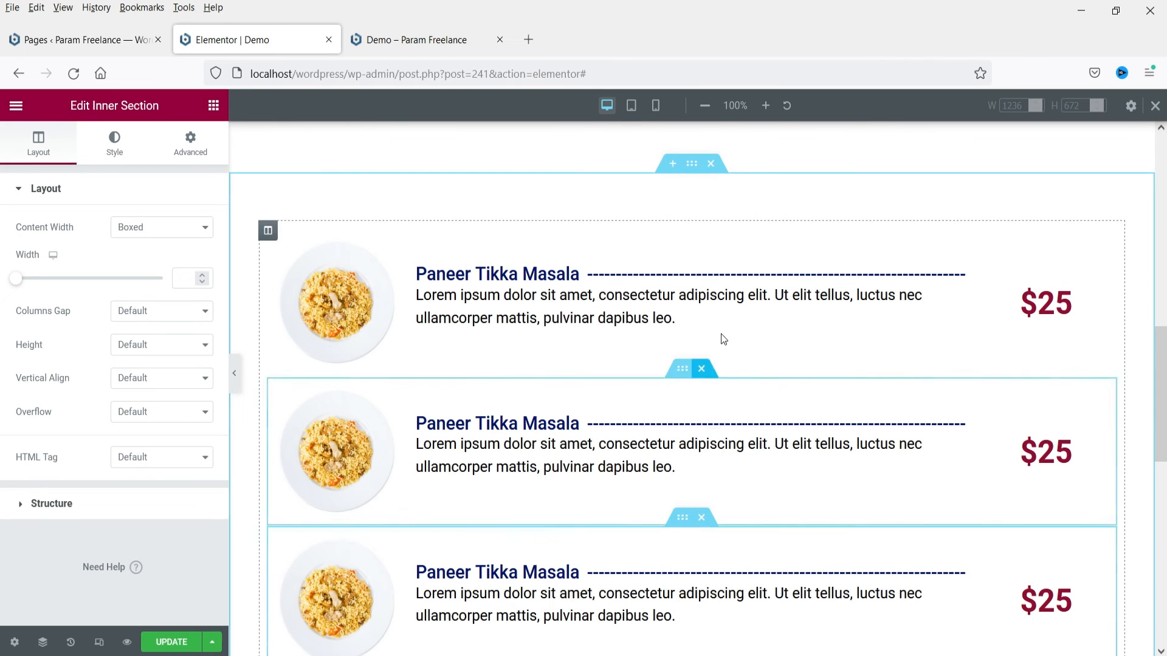
{"action": "scroll", "coordinate": [621, 356], "scroll_direction": "down", "scroll_amount": 3}
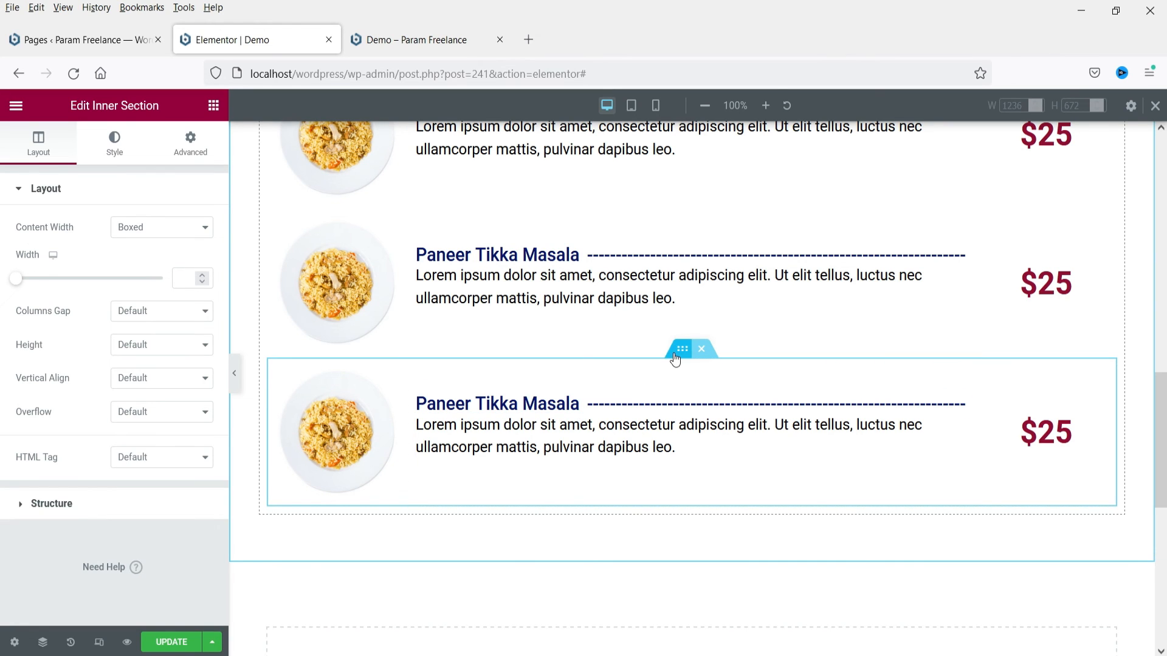
- Inspect the image, dish name, description and price widgets of the third dish row
{"action": "left_click", "coordinate": [336, 442]}
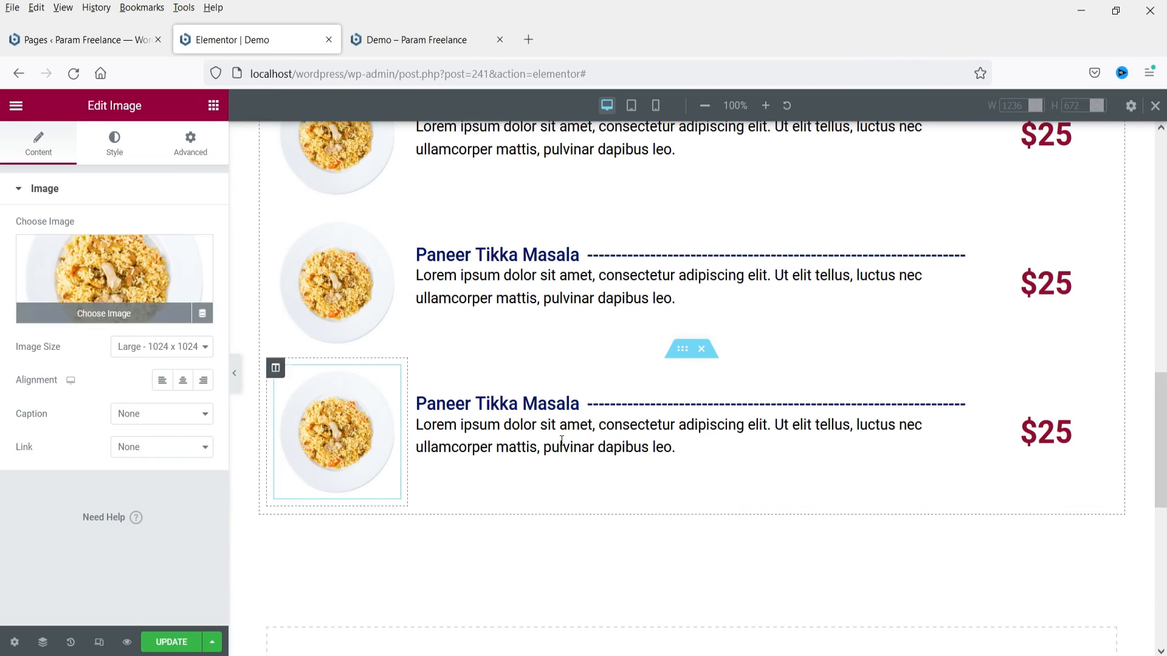
{"action": "left_click", "coordinate": [568, 404]}
{"action": "left_click", "coordinate": [524, 442]}
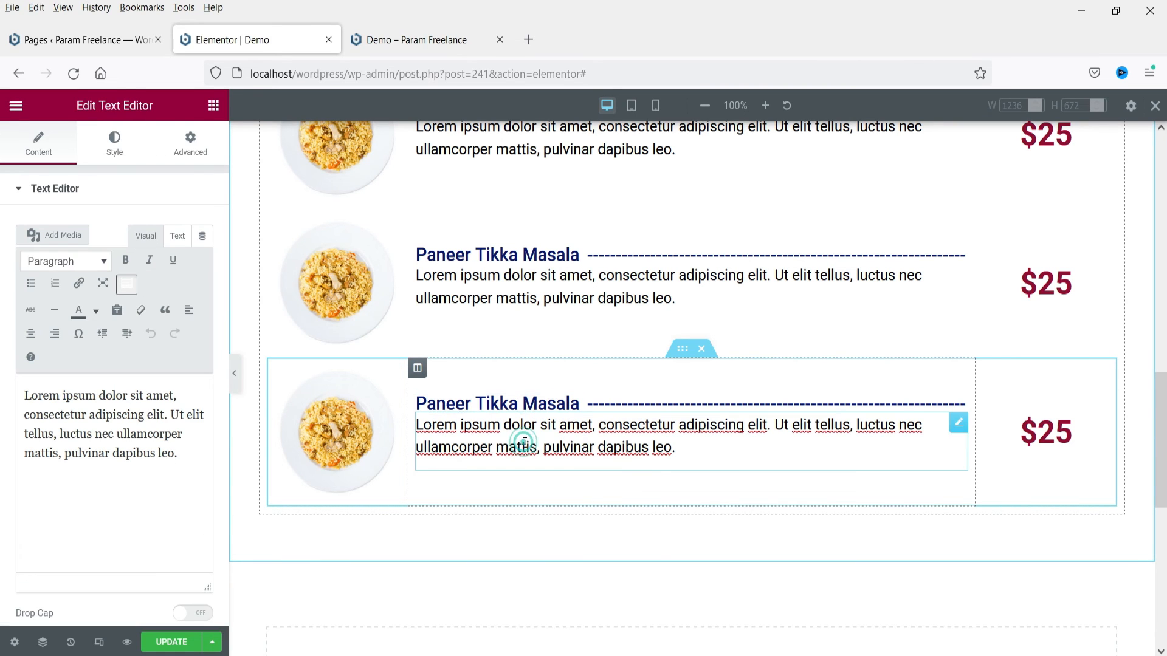
{"action": "left_click", "coordinate": [1008, 429]}
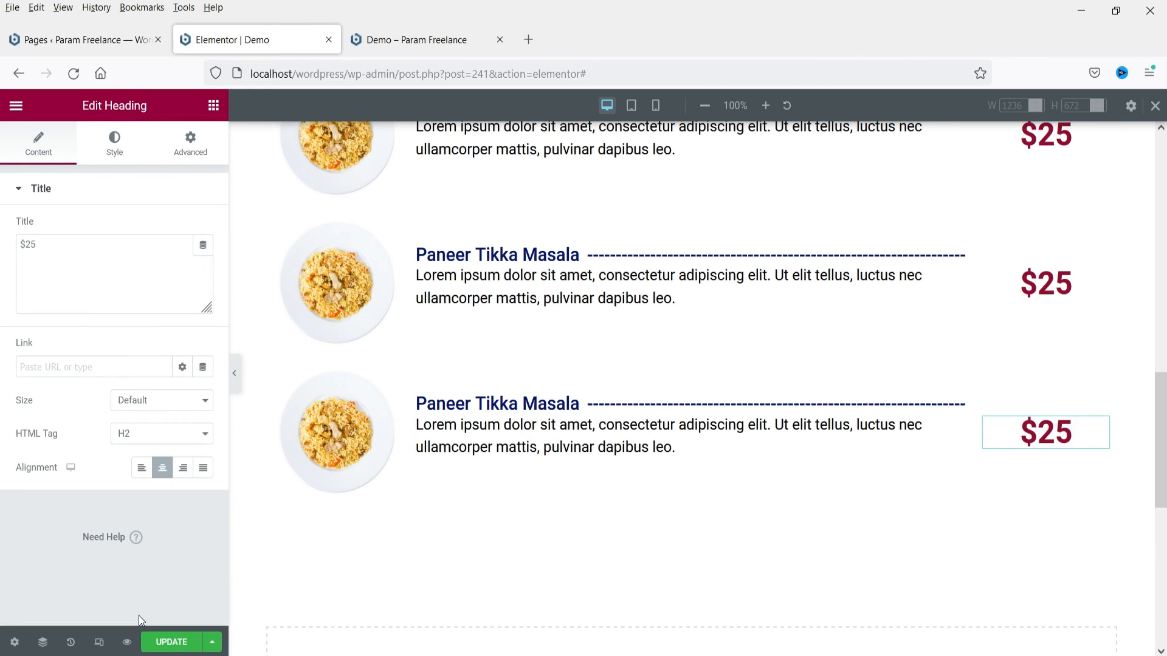
- Save the page and reload the live Demo page to compare the Price List menu with the inner section menu
{"action": "left_click", "coordinate": [171, 645]}
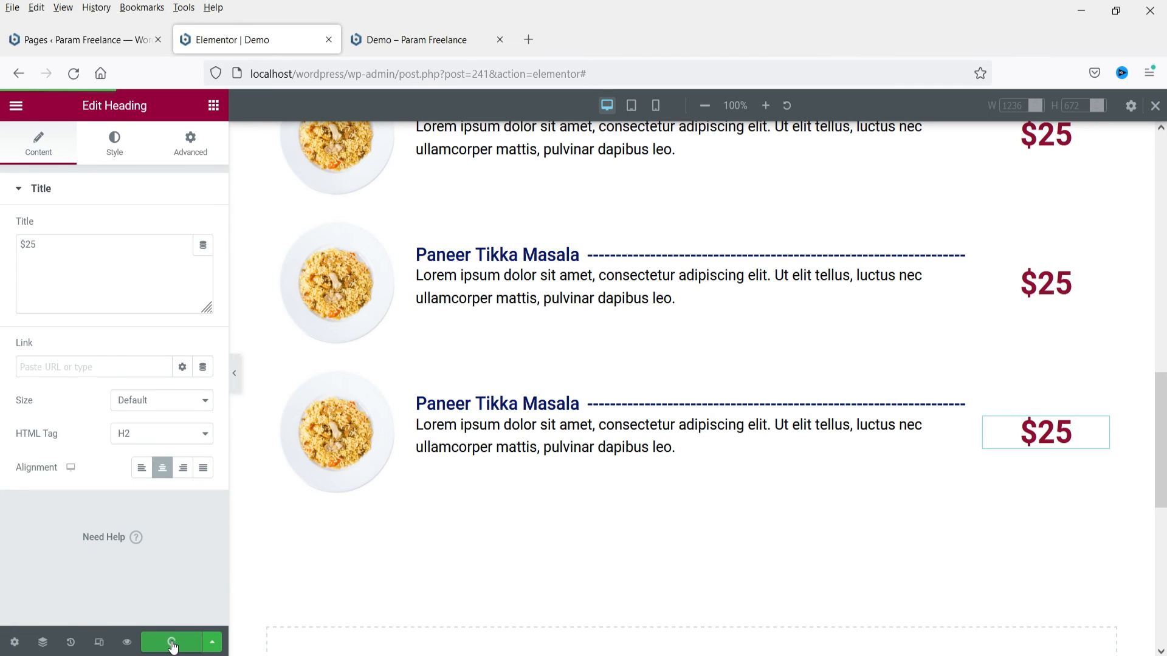
{"action": "left_click", "coordinate": [433, 39]}
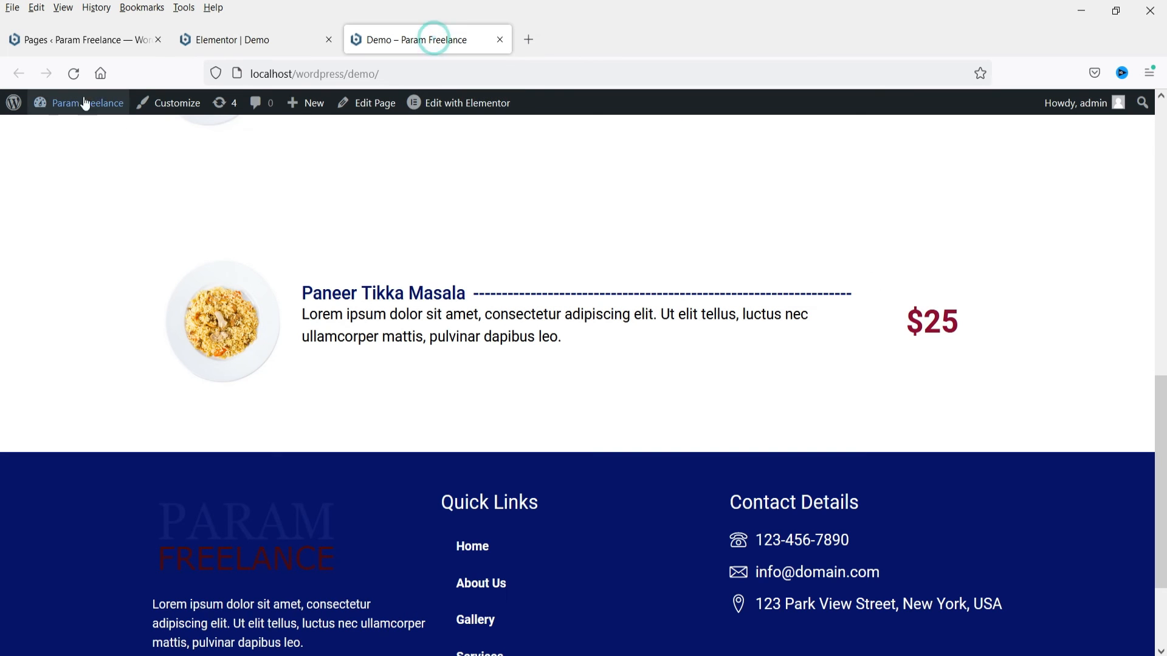
{"action": "left_click", "coordinate": [73, 74]}
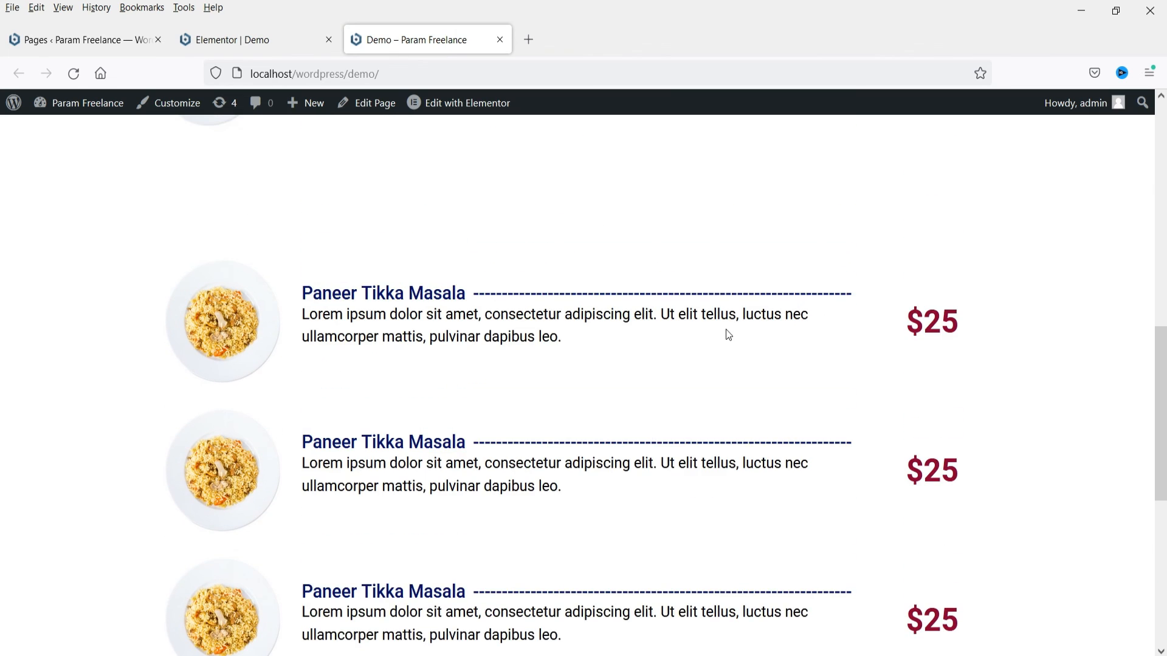
{"action": "scroll", "coordinate": [700, 334], "scroll_direction": "up", "scroll_amount": 8}
{"action": "scroll", "coordinate": [693, 328], "scroll_direction": "down", "scroll_amount": 4}
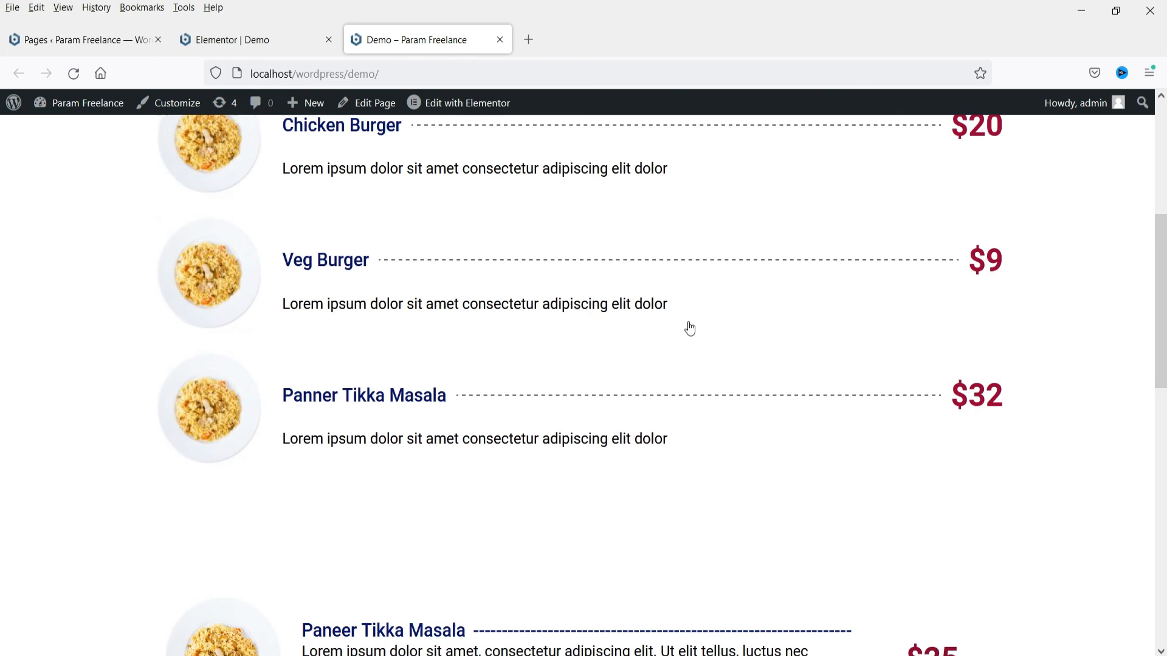
{"action": "scroll", "coordinate": [690, 329], "scroll_direction": "down", "scroll_amount": 3}
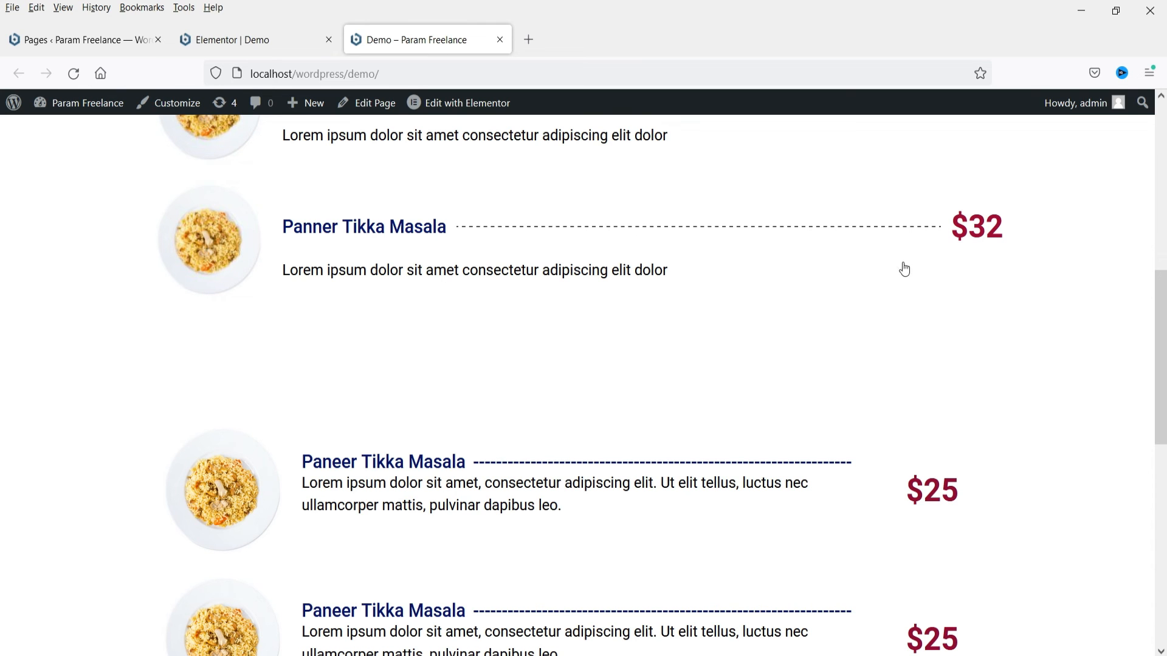
- Review both menu versions on the live page in a narrow phone-width window, and restore the window to full size
{"action": "left_click", "coordinate": [1116, 10]}
{"action": "scroll", "coordinate": [720, 362], "scroll_direction": "up", "scroll_amount": 10}
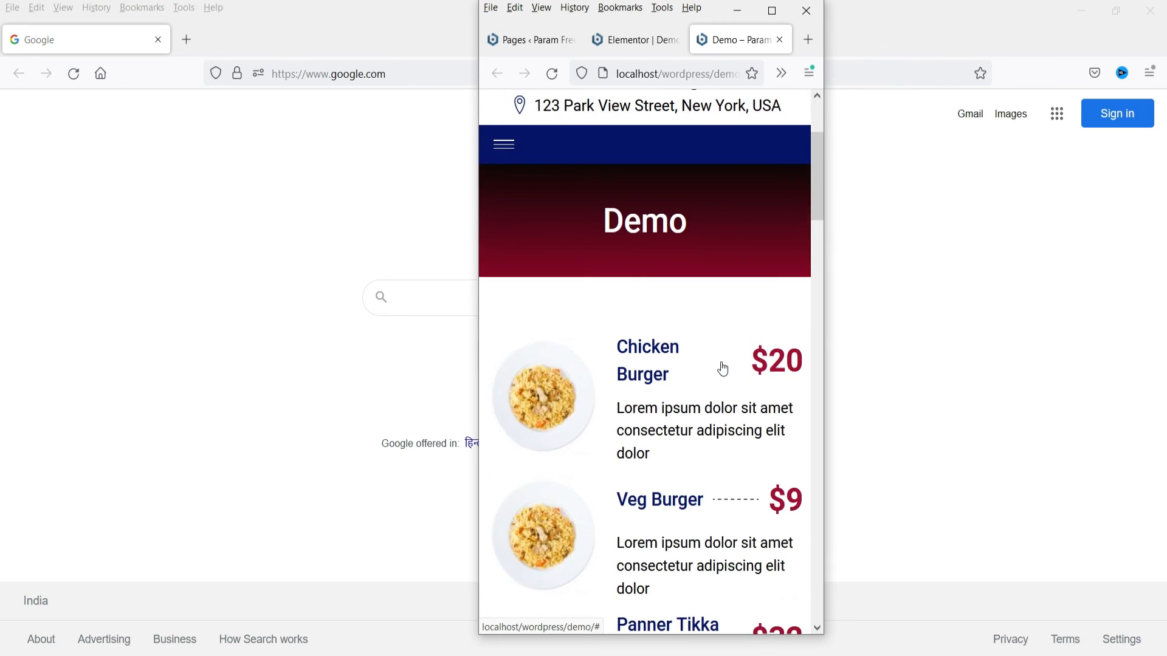
{"action": "scroll", "coordinate": [721, 361], "scroll_direction": "down", "scroll_amount": 4}
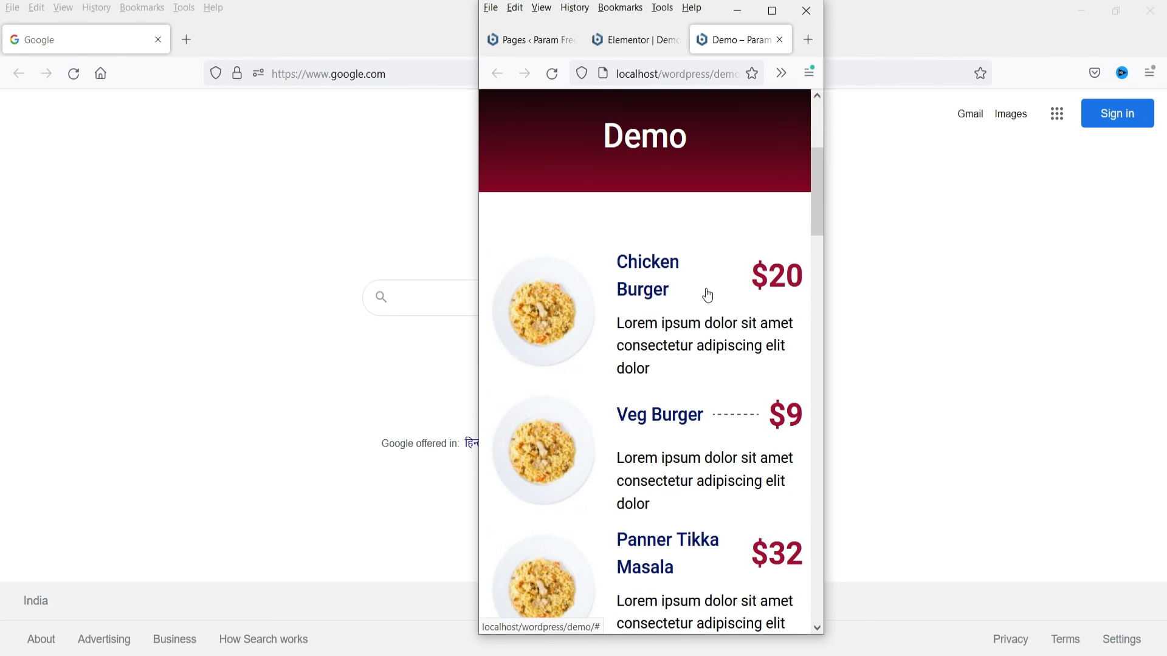
{"action": "scroll", "coordinate": [708, 296], "scroll_direction": "down", "scroll_amount": 8}
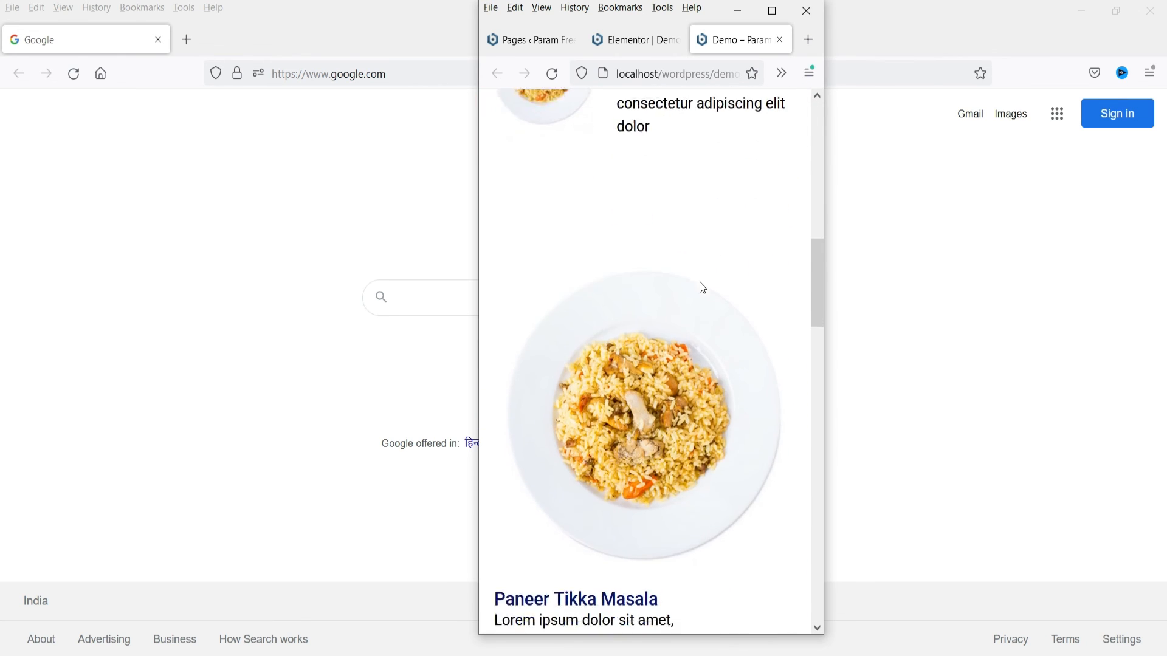
{"action": "scroll", "coordinate": [699, 291], "scroll_direction": "down", "scroll_amount": 3}
{"action": "scroll", "coordinate": [701, 296], "scroll_direction": "down", "scroll_amount": 2}
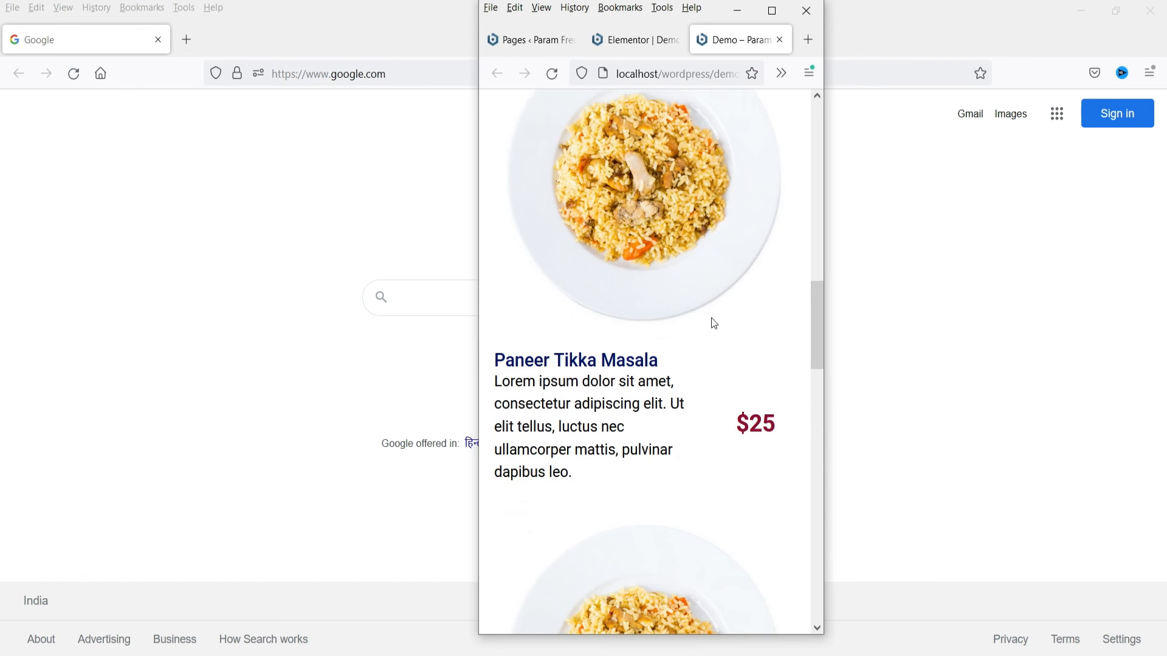
{"action": "scroll", "coordinate": [720, 313], "scroll_direction": "down", "scroll_amount": 3}
{"action": "scroll", "coordinate": [645, 366], "scroll_direction": "down", "scroll_amount": 5}
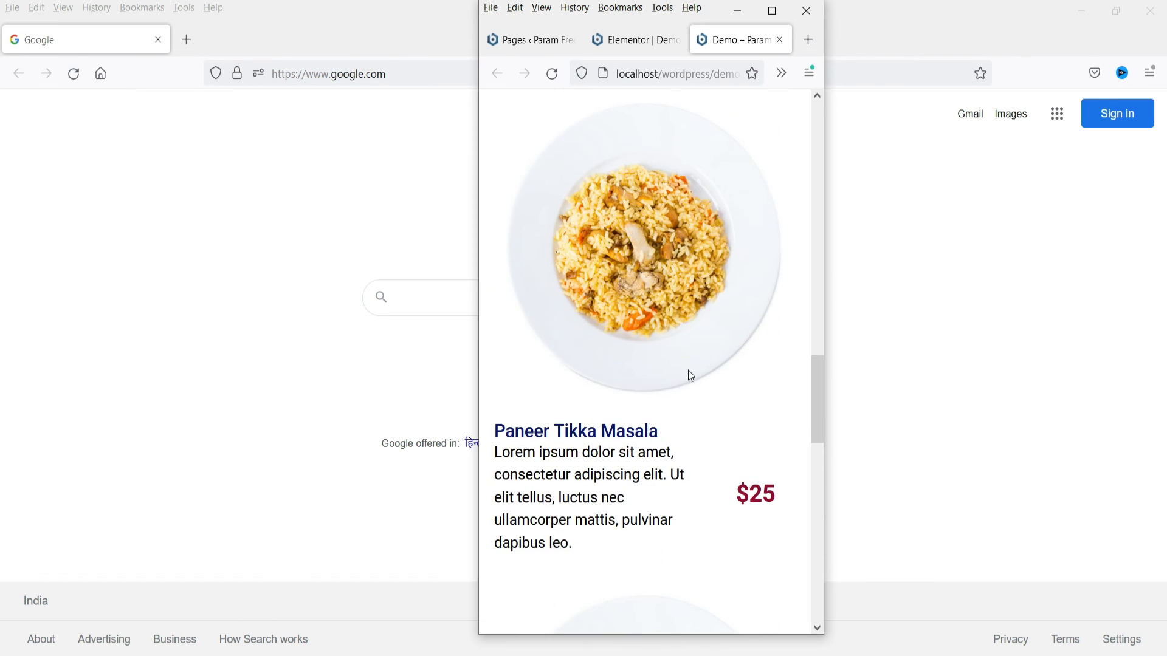
{"action": "scroll", "coordinate": [690, 364], "scroll_direction": "down", "scroll_amount": 10}
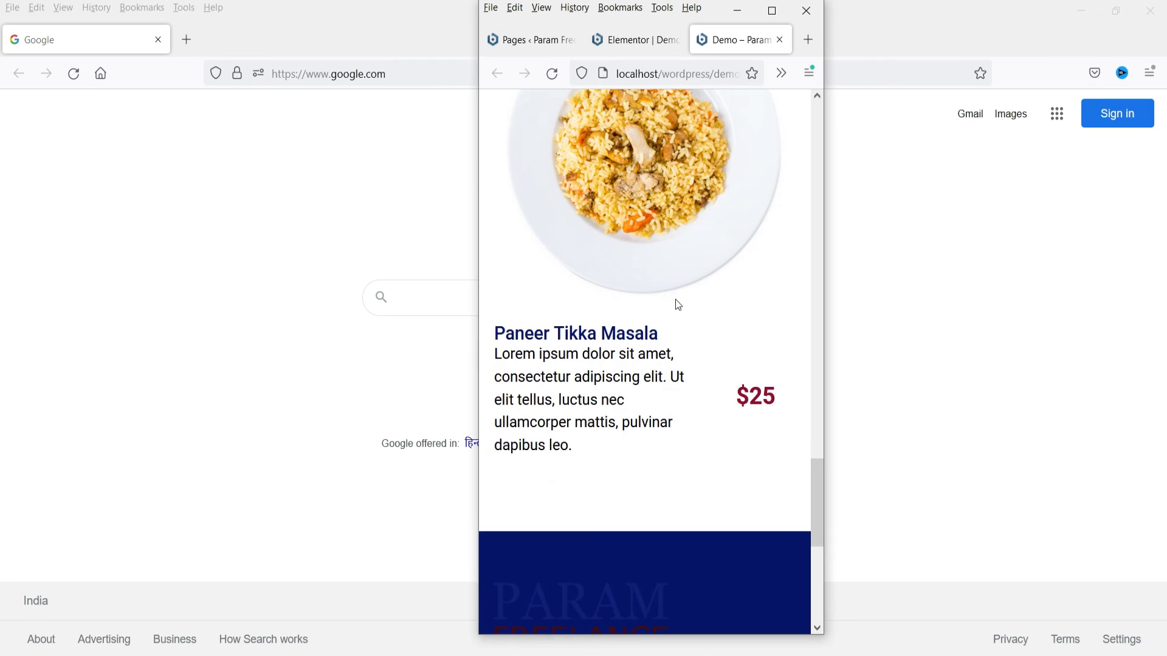
{"action": "left_click", "coordinate": [772, 10]}
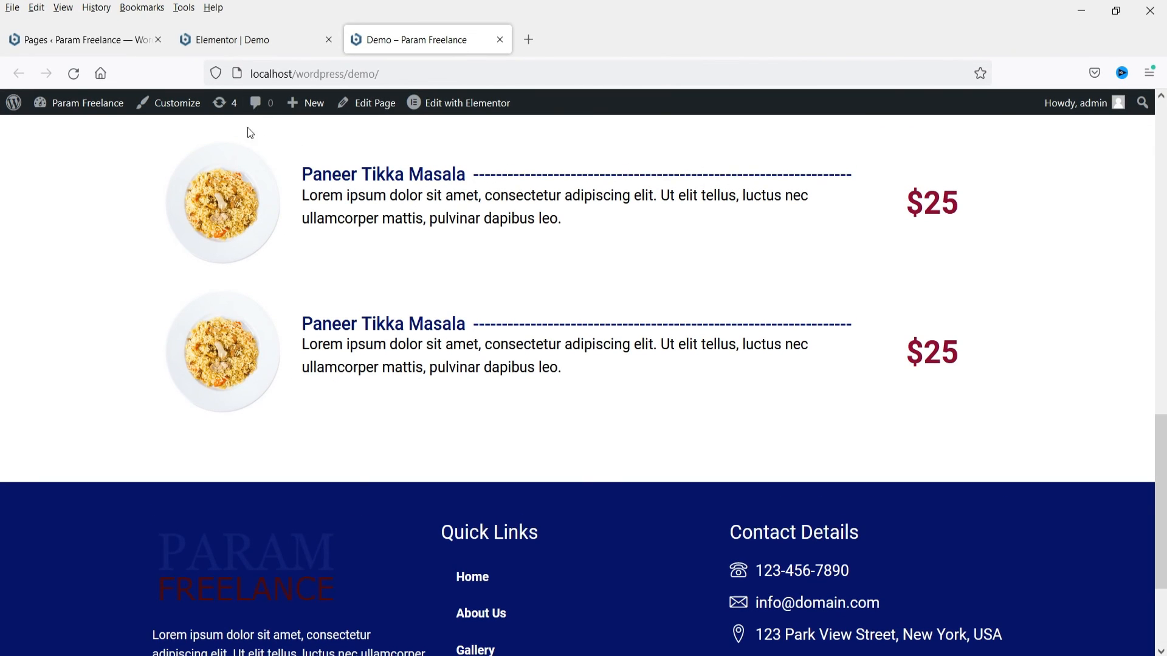
- In the Elementor editor tab, give the first dish row's inner section a classic background in light pink #EDDFDF
{"action": "left_click", "coordinate": [275, 38]}
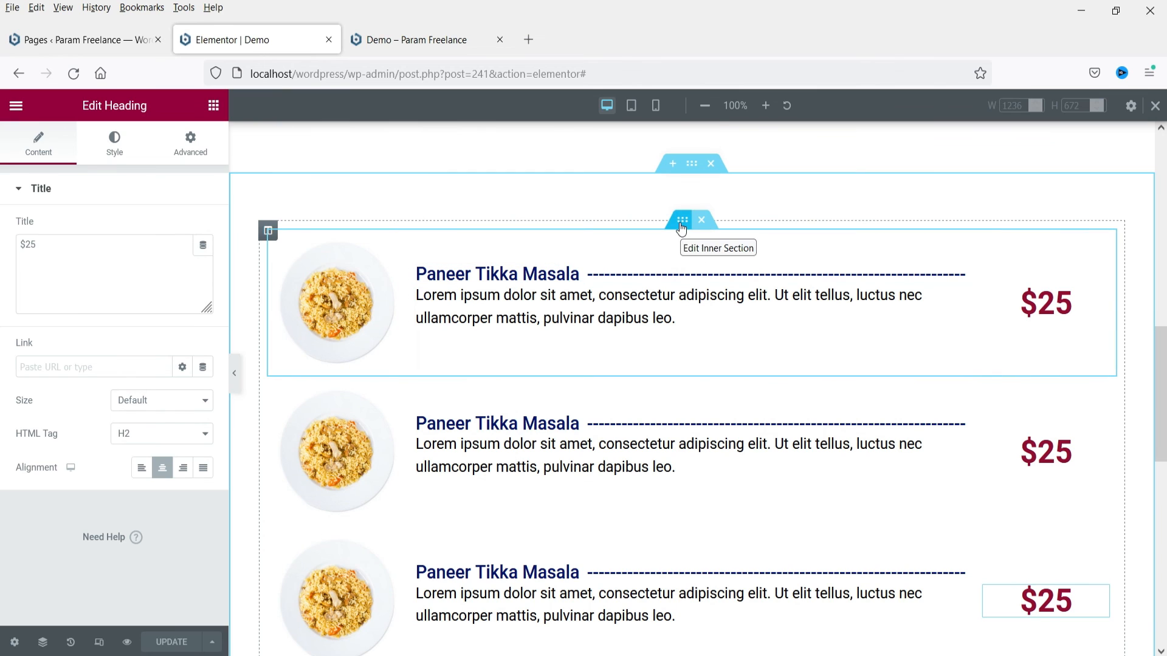
{"action": "left_click", "coordinate": [681, 224]}
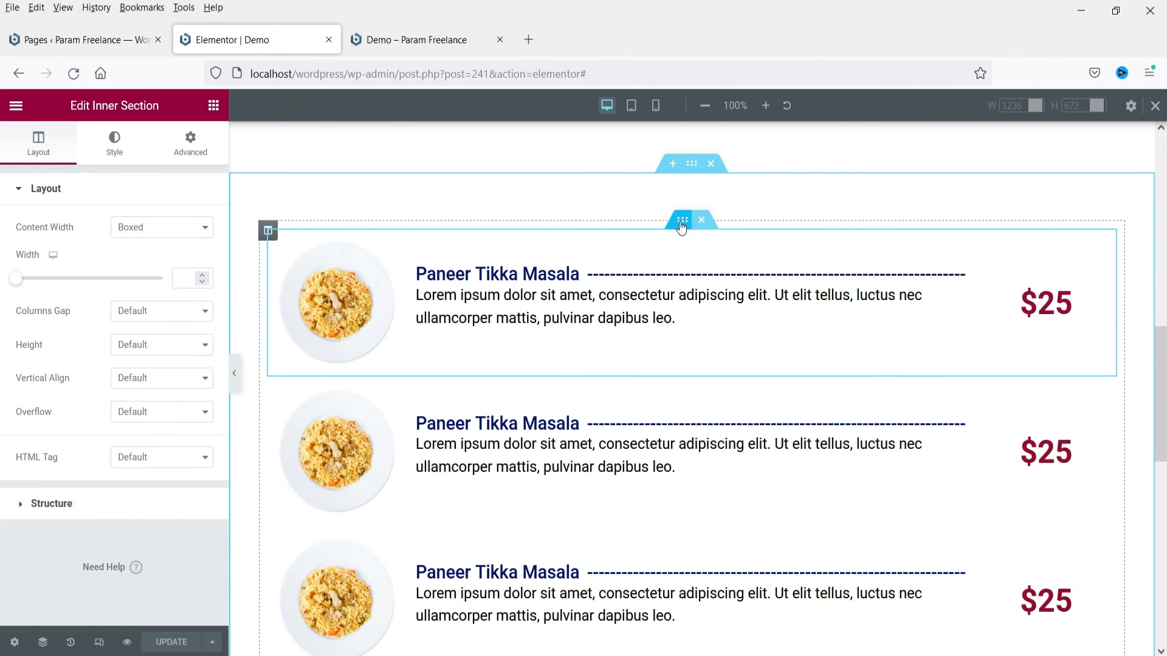
{"action": "left_click", "coordinate": [114, 142]}
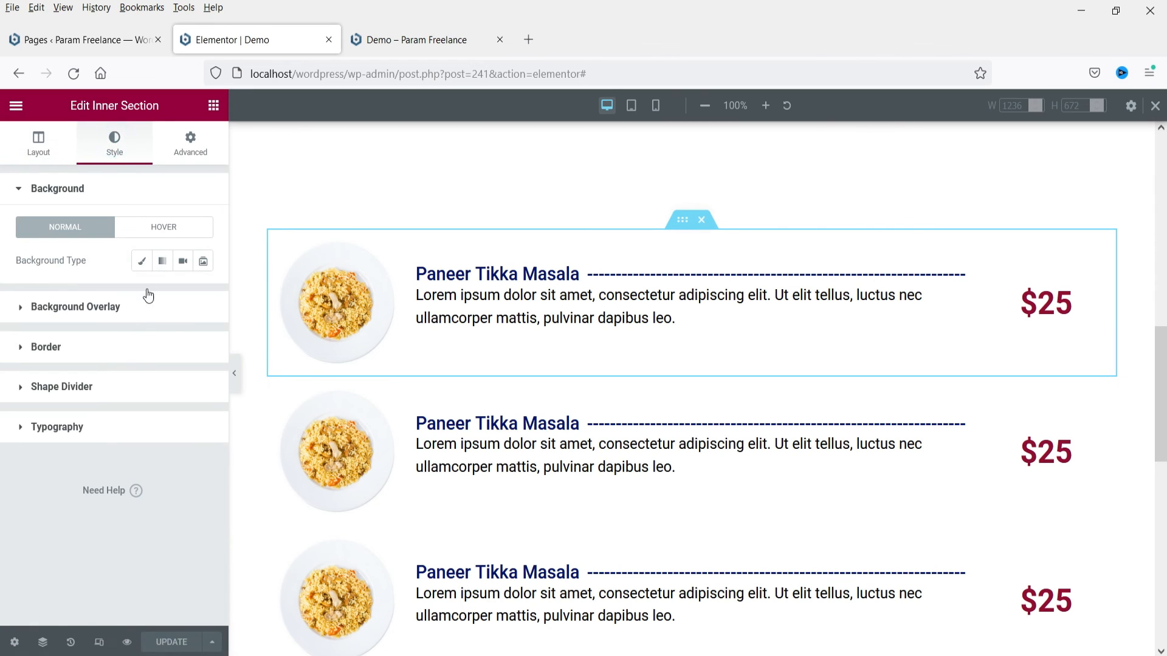
{"action": "left_click", "coordinate": [142, 261]}
{"action": "left_click", "coordinate": [204, 295]}
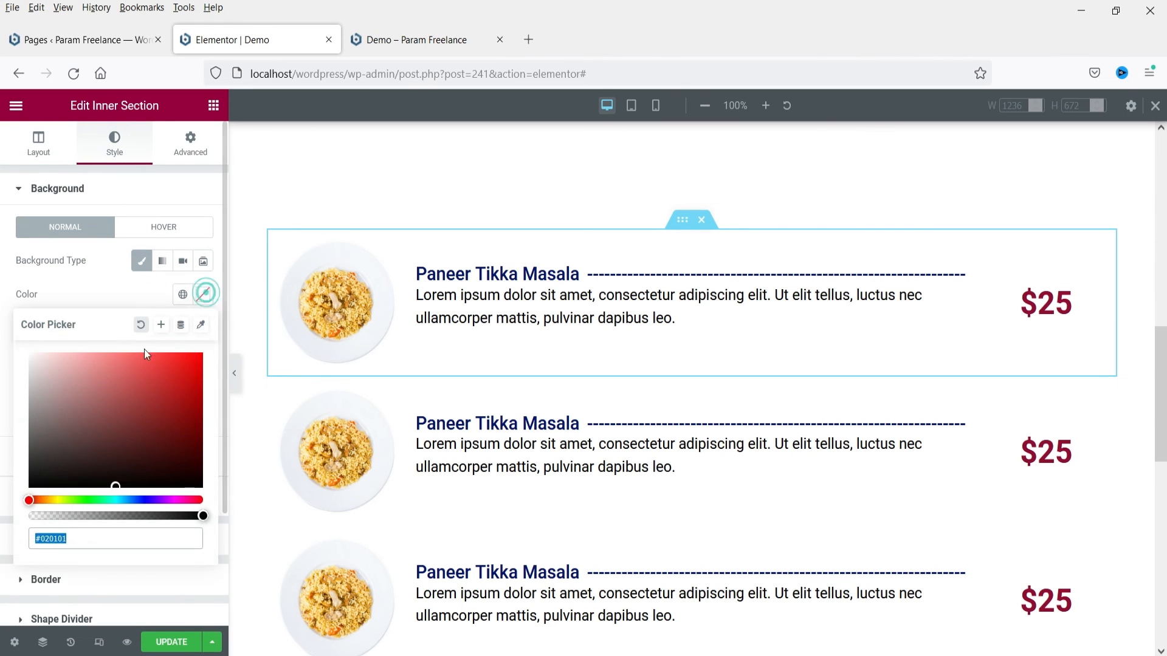
{"action": "left_click", "coordinate": [42, 360]}
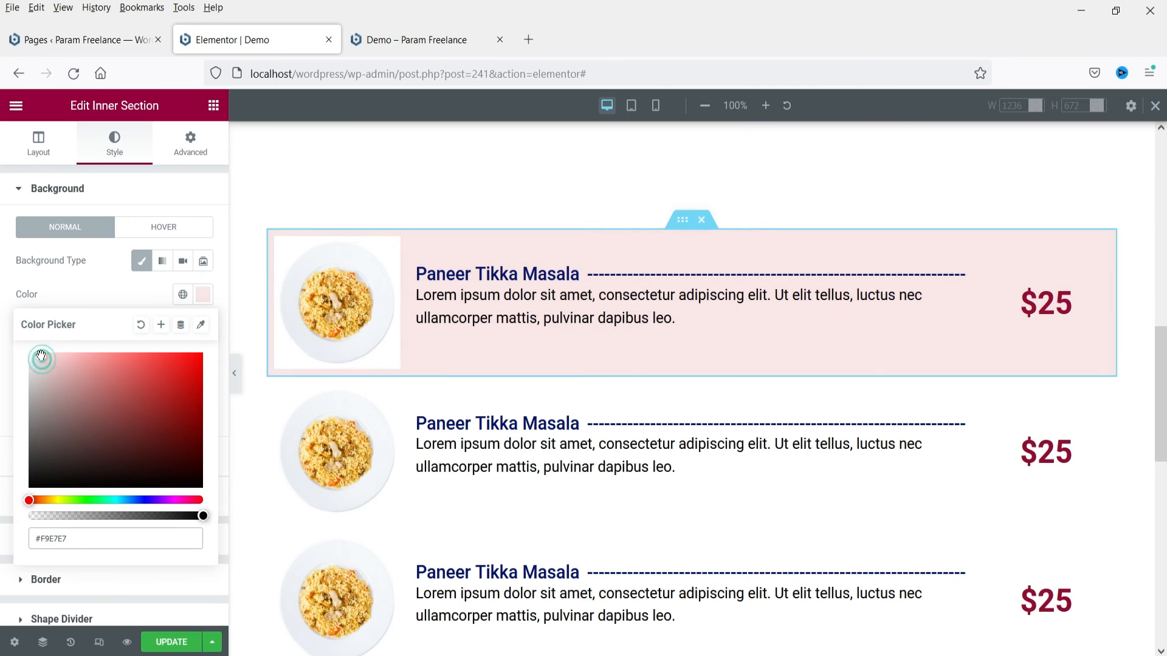
{"action": "left_click", "coordinate": [43, 361]}
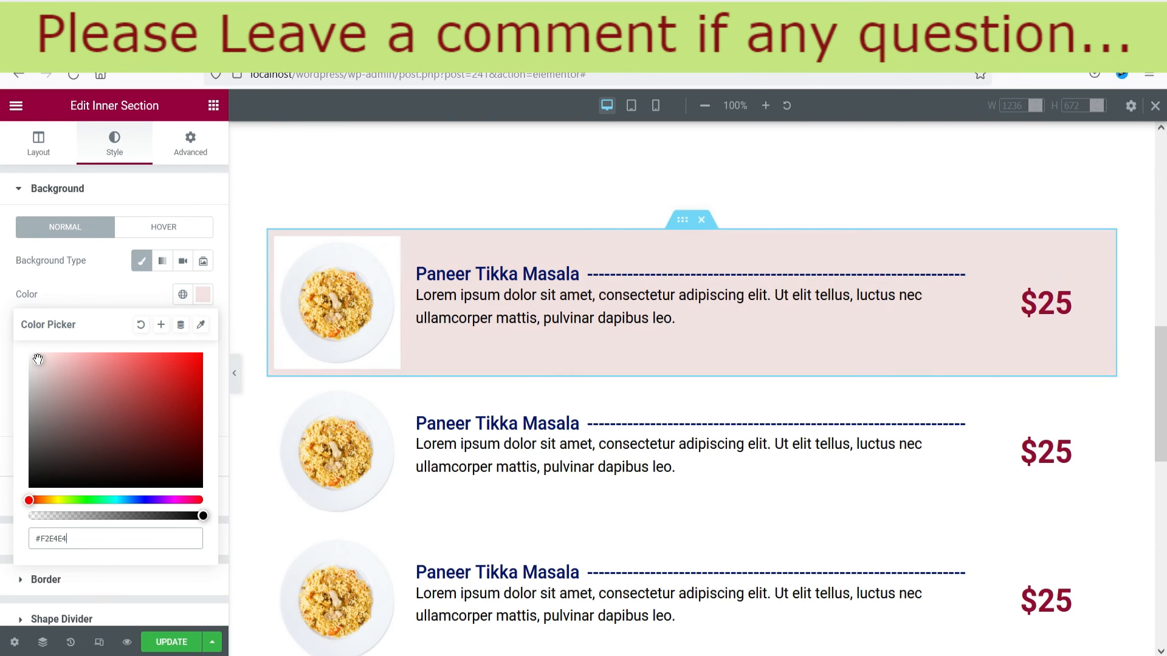
{"action": "left_click_drag", "start_coordinate": [37, 359], "coordinate": [39, 361]}
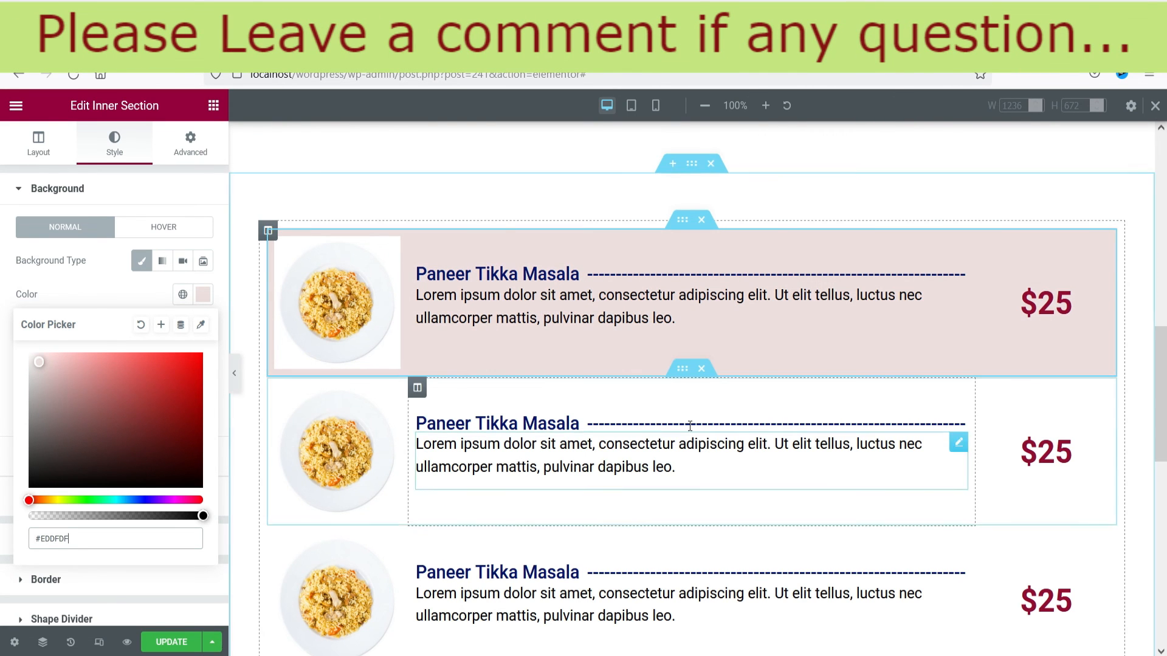
- Give the second dish row's inner section a classic background in pale yellow #FBFEEA
{"action": "left_click", "coordinate": [683, 369]}
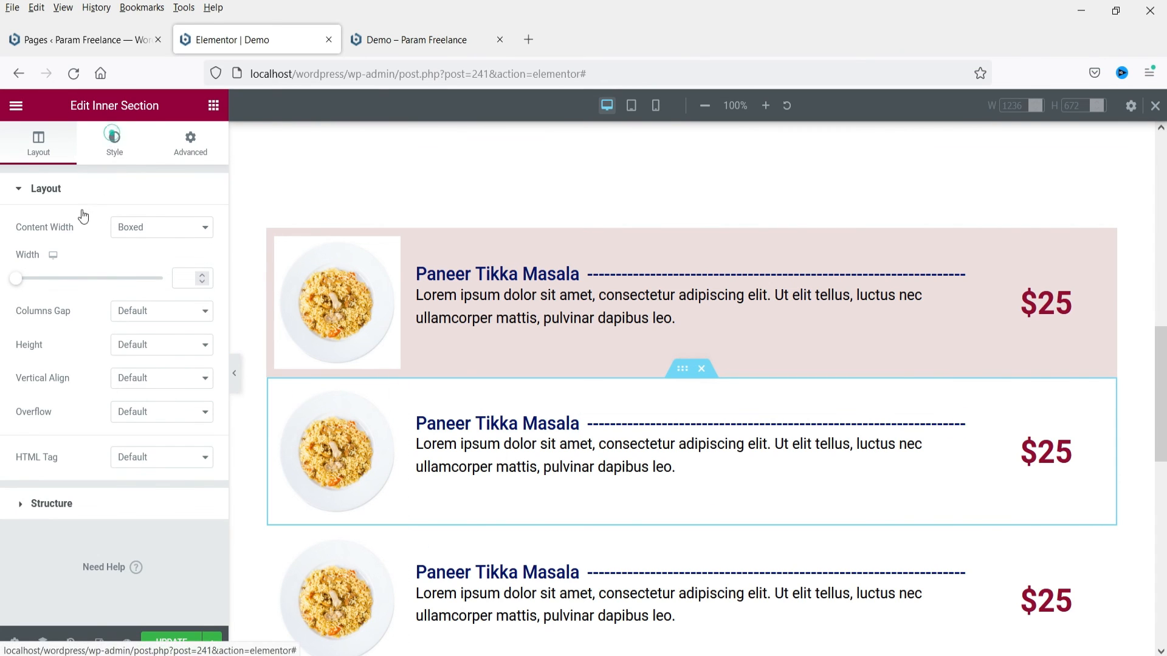
{"action": "left_click", "coordinate": [115, 138]}
{"action": "left_click", "coordinate": [141, 260]}
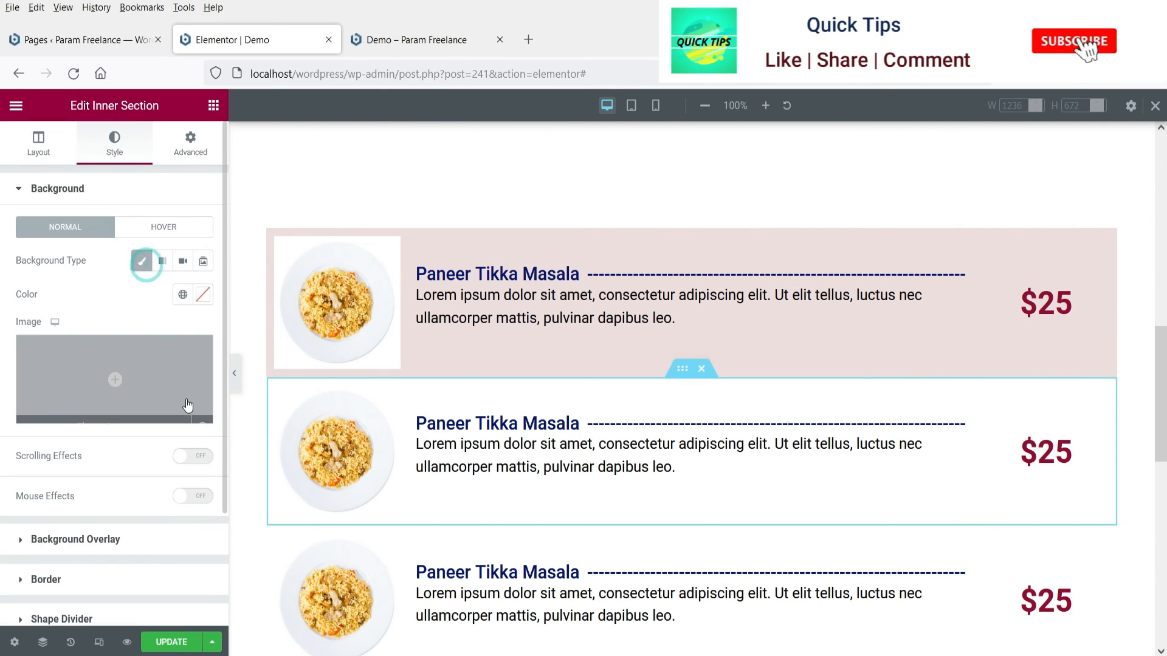
{"action": "left_click", "coordinate": [203, 294]}
{"action": "left_click", "coordinate": [60, 500]}
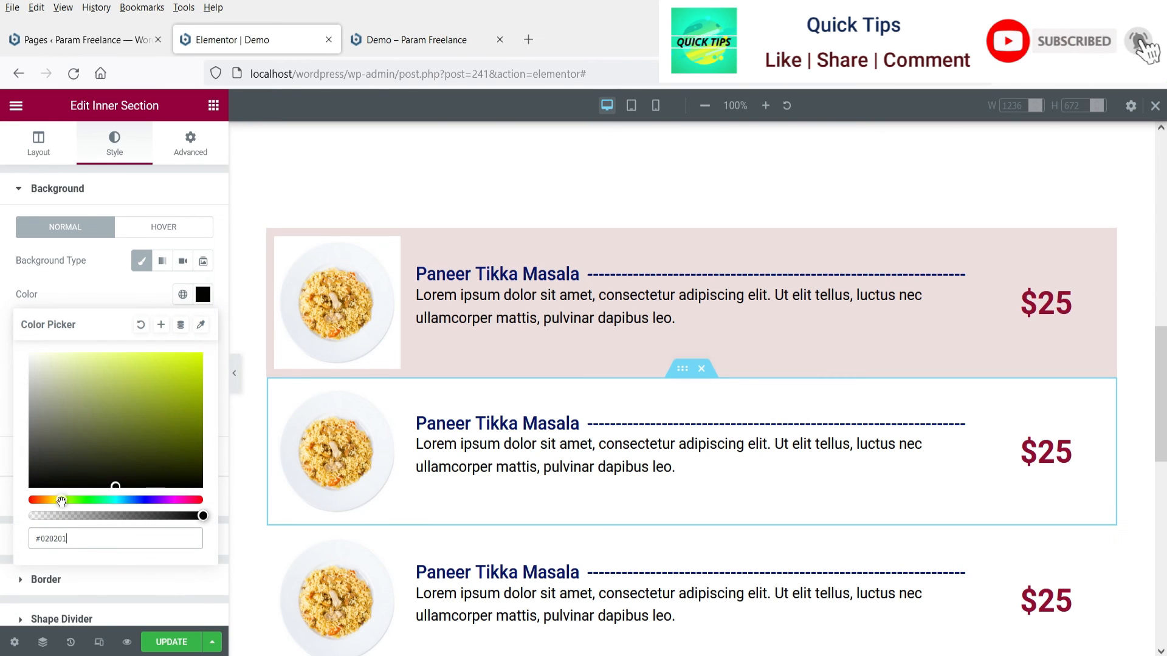
{"action": "left_click", "coordinate": [39, 358]}
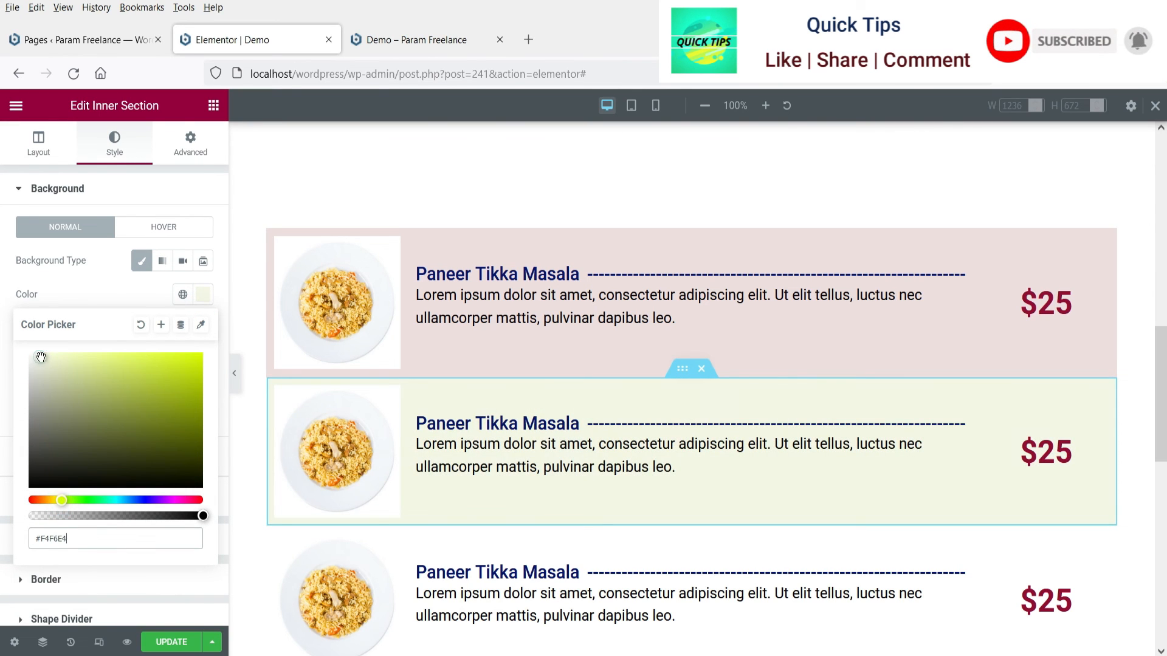
{"action": "left_click_drag", "start_coordinate": [41, 357], "coordinate": [42, 353]}
- Copy the first dish row's inner section and paste its style onto the third dish row
{"action": "scroll", "coordinate": [742, 302], "scroll_direction": "down", "scroll_amount": 2}
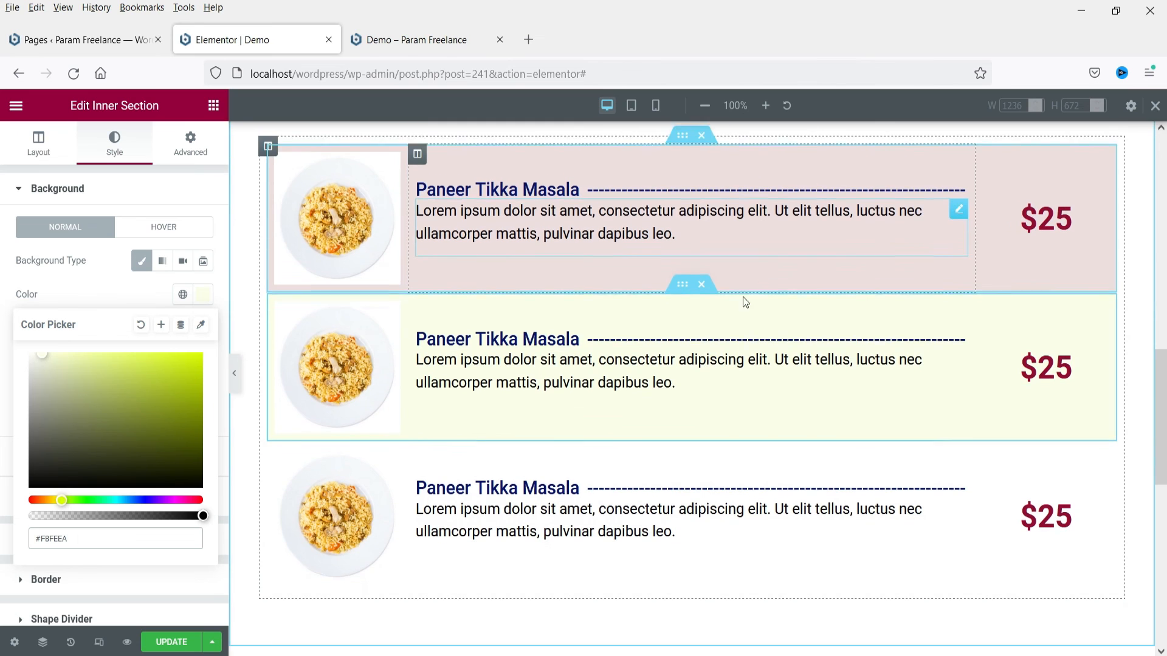
{"action": "left_click", "coordinate": [681, 137]}
{"action": "right_click", "coordinate": [681, 137]}
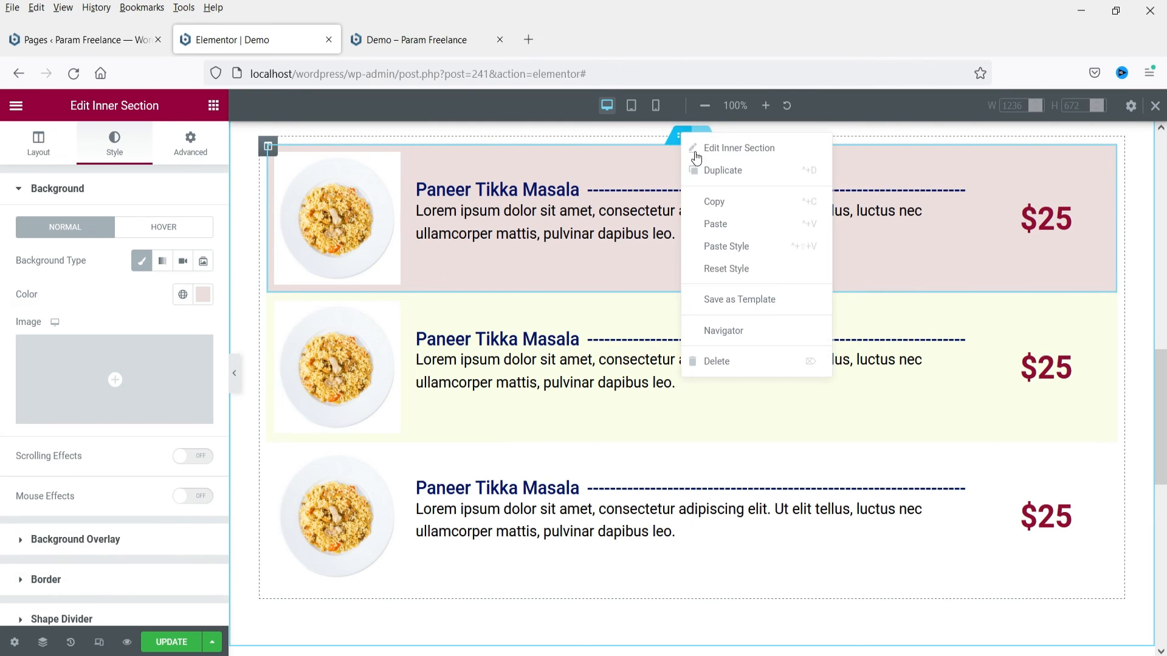
{"action": "left_click", "coordinate": [713, 203]}
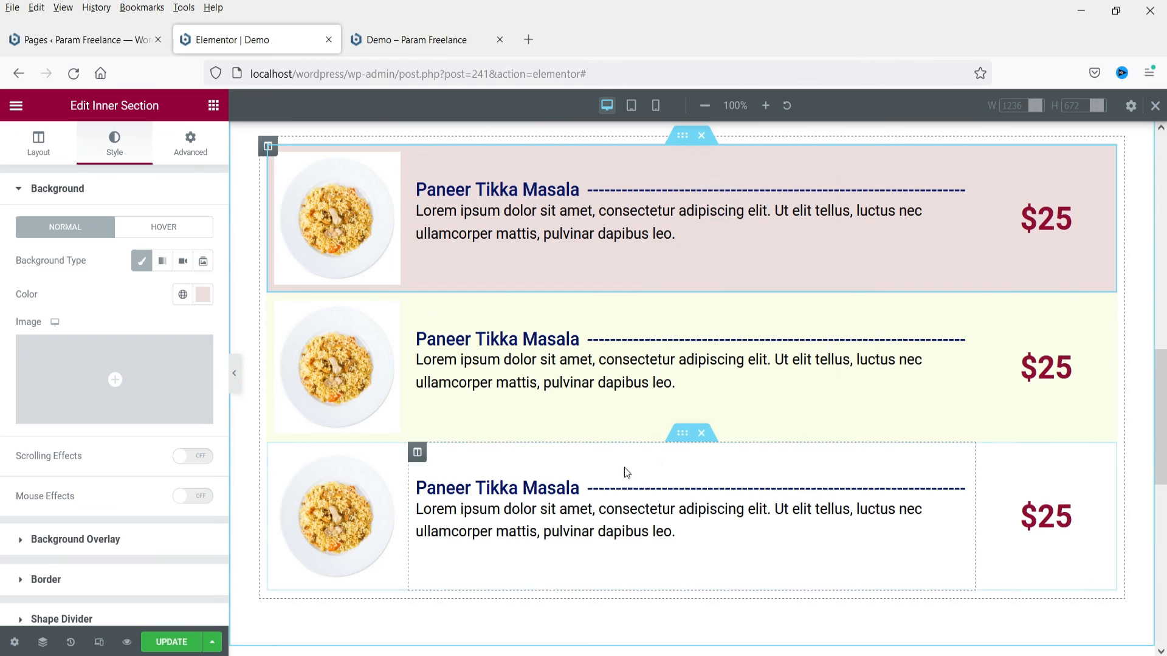
{"action": "left_click", "coordinate": [682, 434]}
{"action": "right_click", "coordinate": [682, 434]}
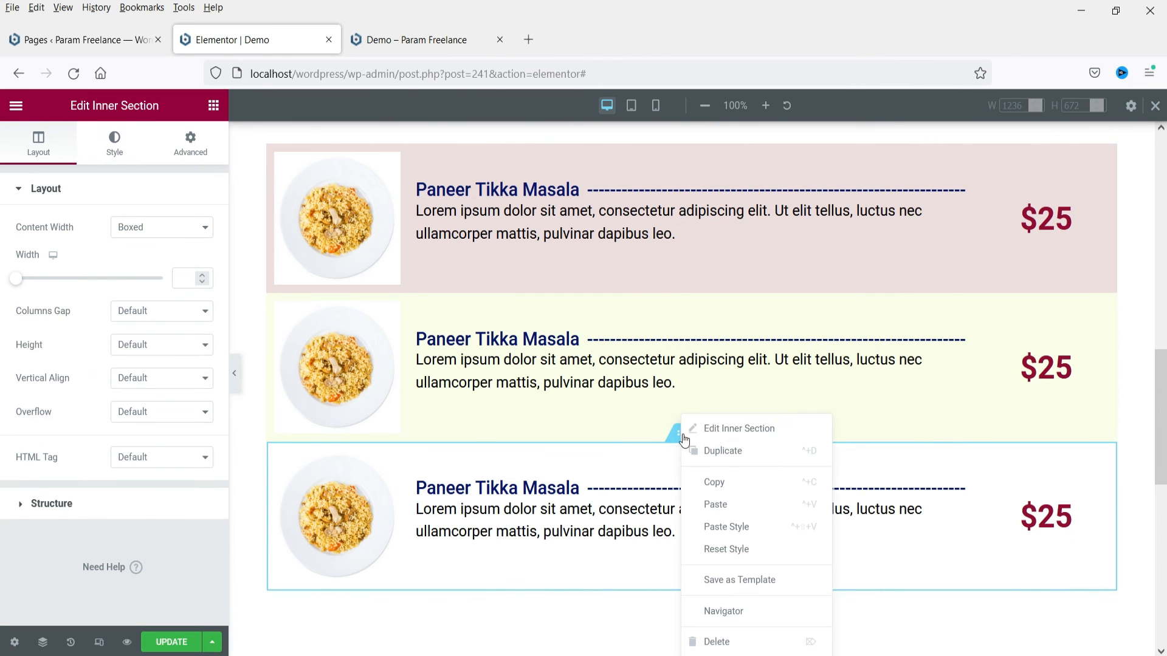
{"action": "left_click", "coordinate": [735, 528]}
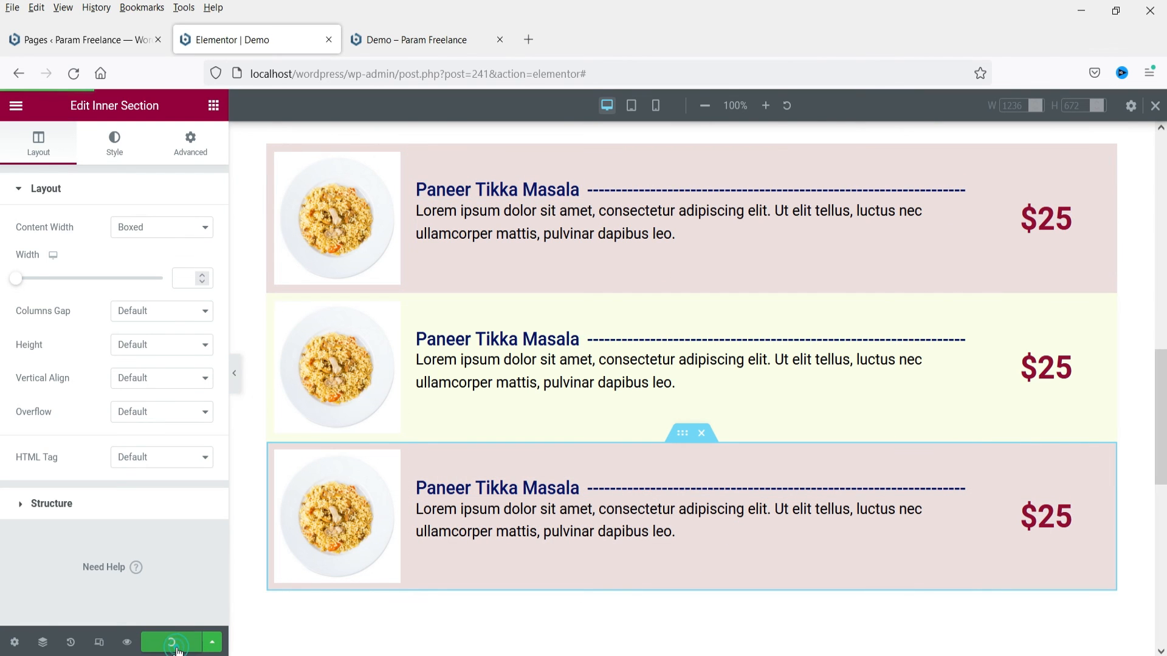
- Reload the live Demo page in its tab and review the background colours of the three dish rows
{"action": "left_click", "coordinate": [406, 39]}
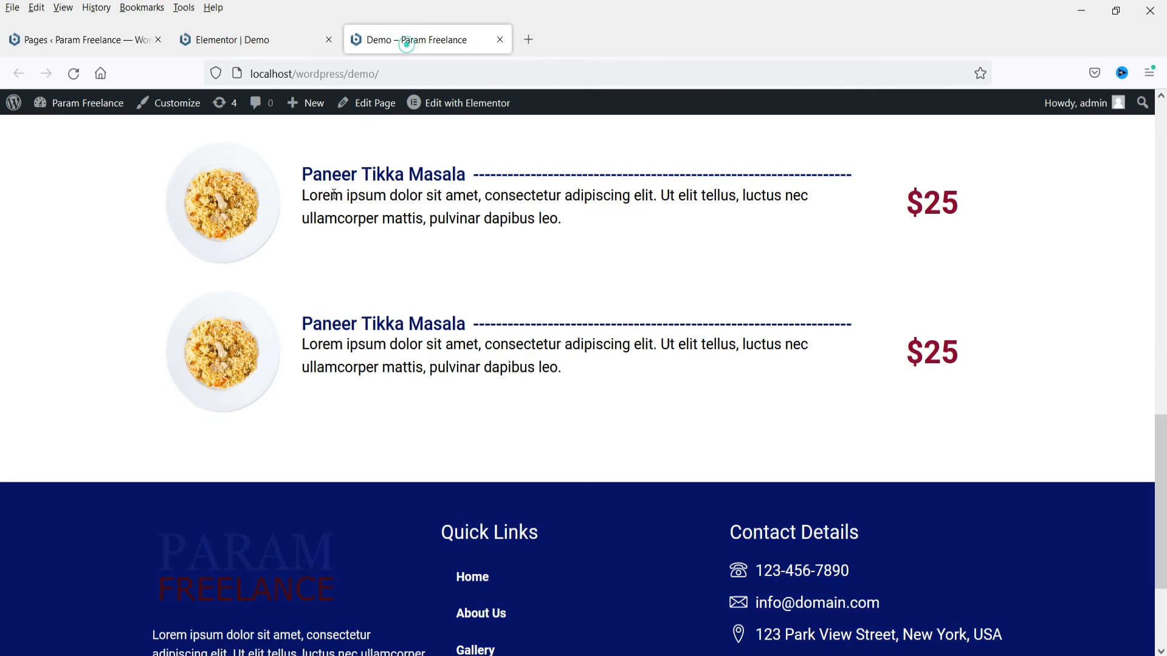
{"action": "left_click", "coordinate": [72, 74]}
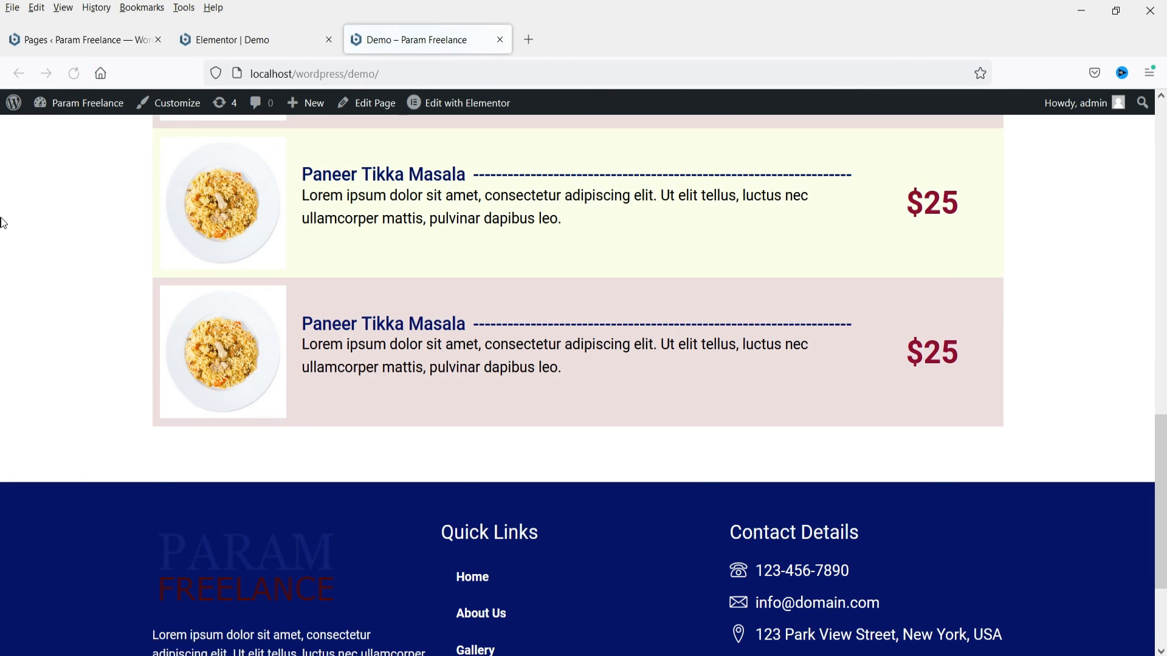
{"action": "scroll", "coordinate": [224, 339], "scroll_direction": "up", "scroll_amount": 4}
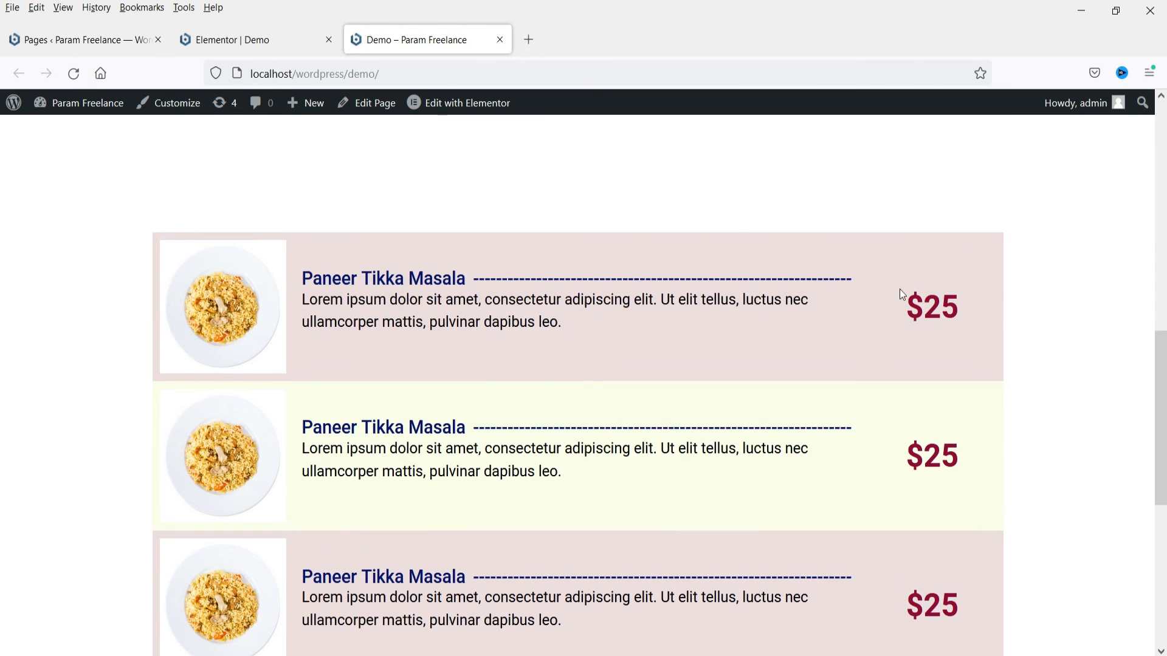
{"action": "scroll", "coordinate": [1009, 286], "scroll_direction": "down", "scroll_amount": 5}
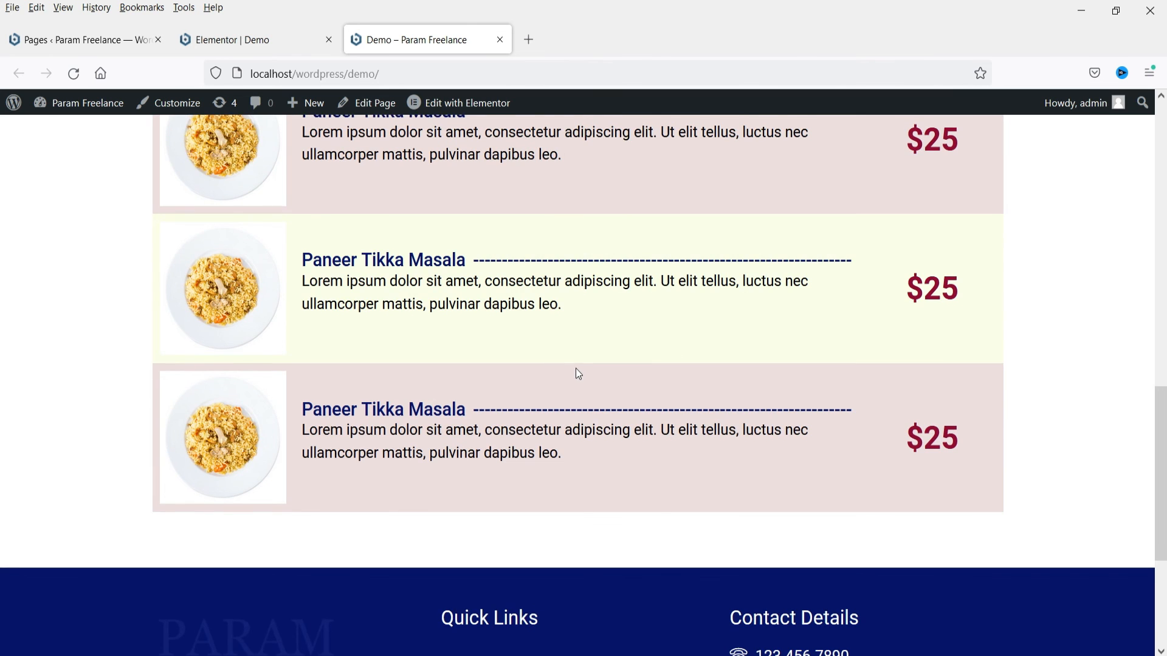
- Return to the Elementor editor tab and examine the Price List widget's style and advanced settings, comparing it with the coloured dish rows
{"action": "scroll", "coordinate": [577, 372], "scroll_direction": "up", "scroll_amount": 3}
{"action": "key", "text": "ctrl+Page_Up"}
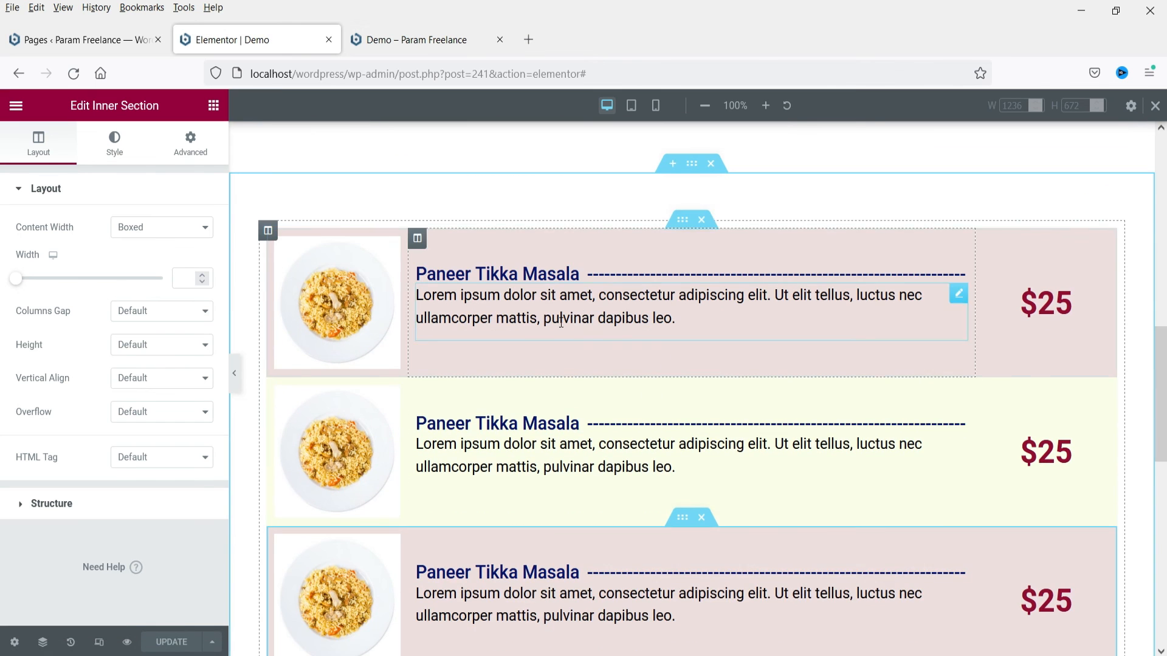
{"action": "scroll", "coordinate": [620, 416], "scroll_direction": "up", "scroll_amount": 5}
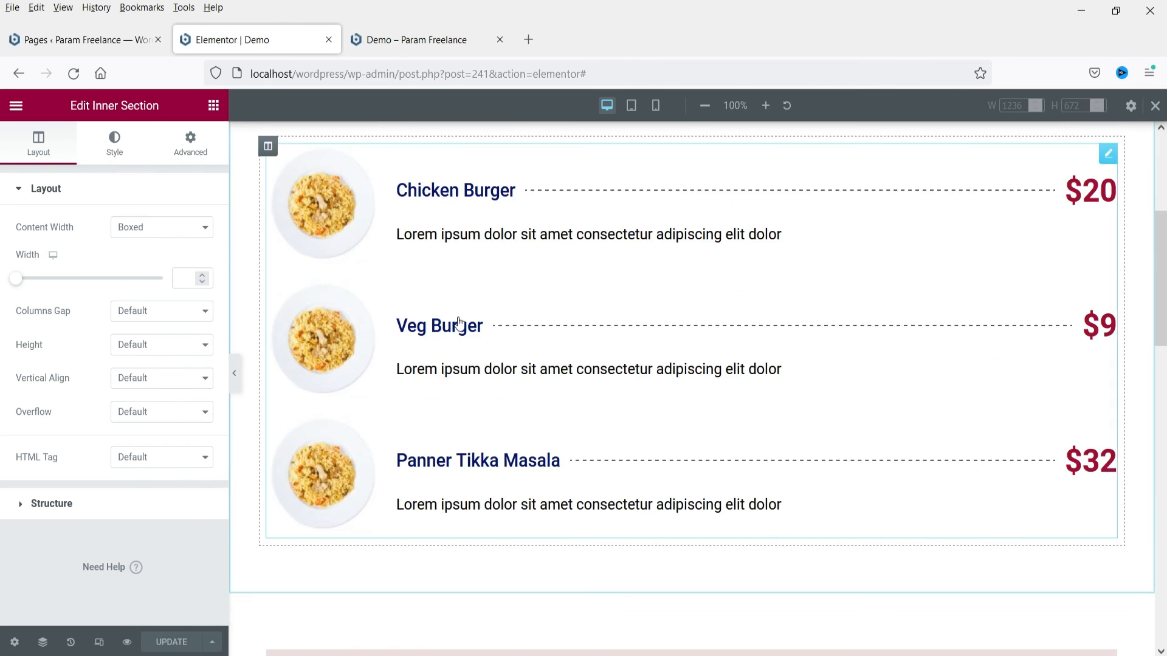
{"action": "scroll", "coordinate": [748, 282], "scroll_direction": "up", "scroll_amount": 2}
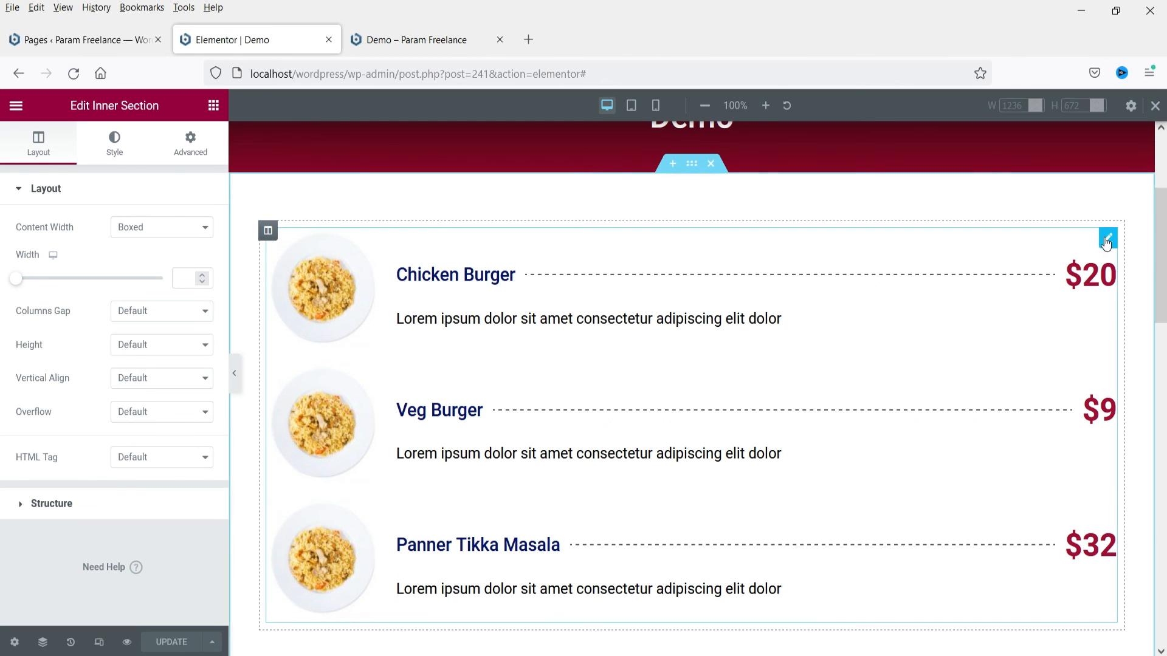
{"action": "left_click", "coordinate": [1106, 240]}
{"action": "left_click", "coordinate": [117, 149]}
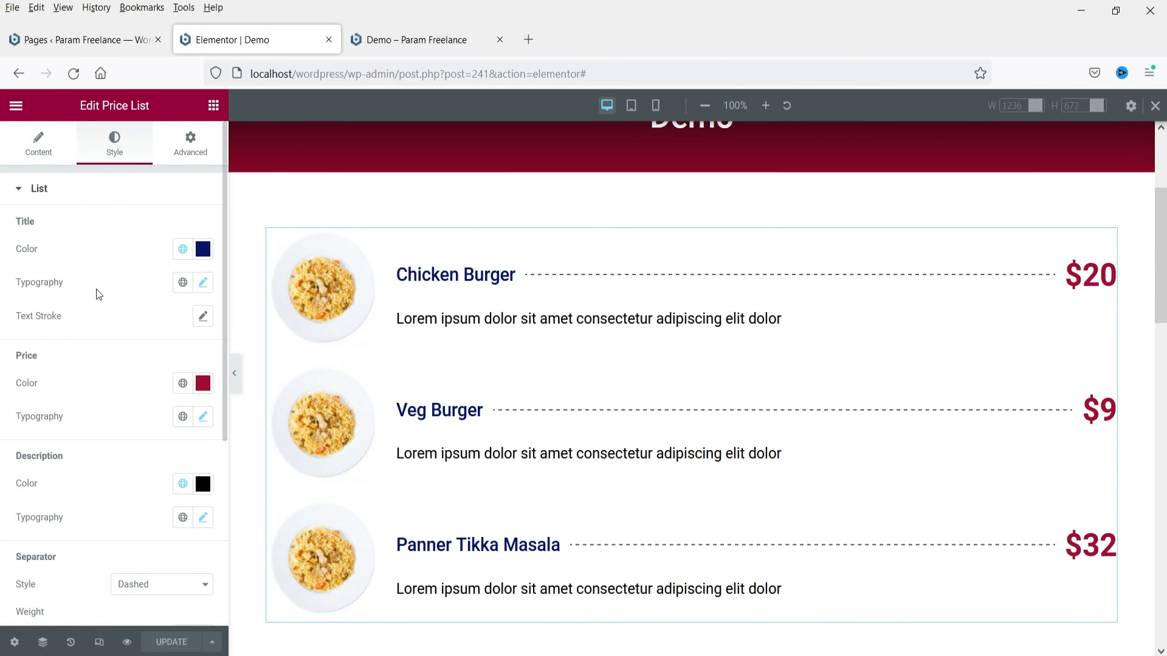
{"action": "scroll", "coordinate": [91, 286], "scroll_direction": "down", "scroll_amount": 5}
{"action": "scroll", "coordinate": [119, 249], "scroll_direction": "up", "scroll_amount": 5}
{"action": "left_click", "coordinate": [186, 157]}
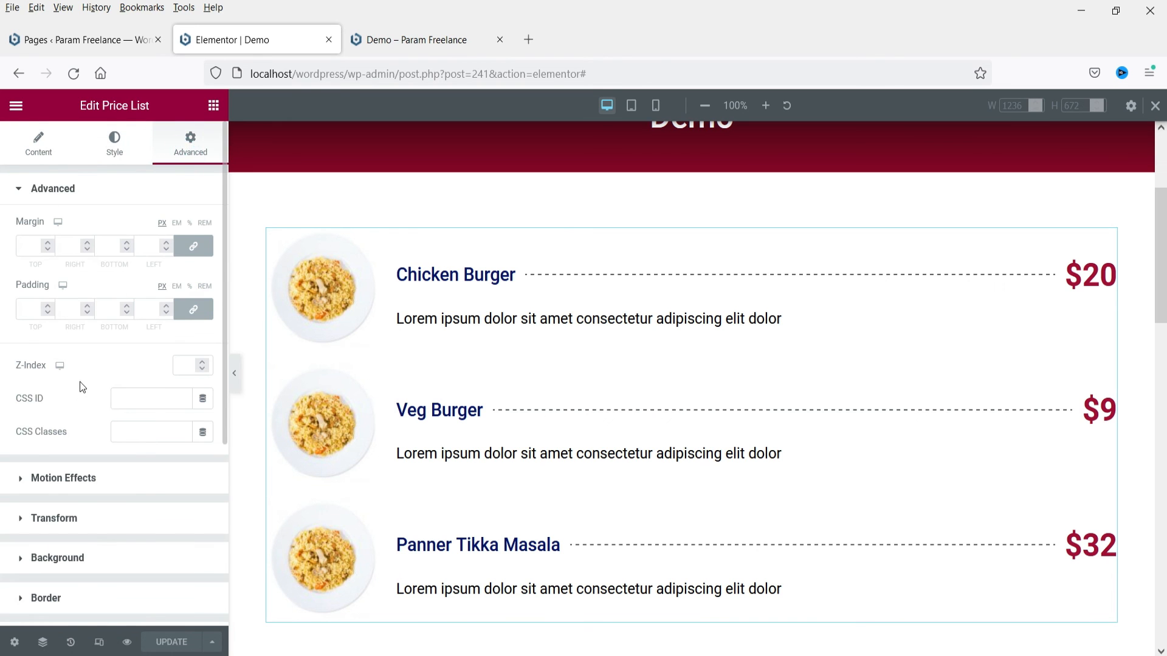
{"action": "scroll", "coordinate": [80, 383], "scroll_direction": "down", "scroll_amount": 2}
{"action": "scroll", "coordinate": [729, 350], "scroll_direction": "down", "scroll_amount": 10}
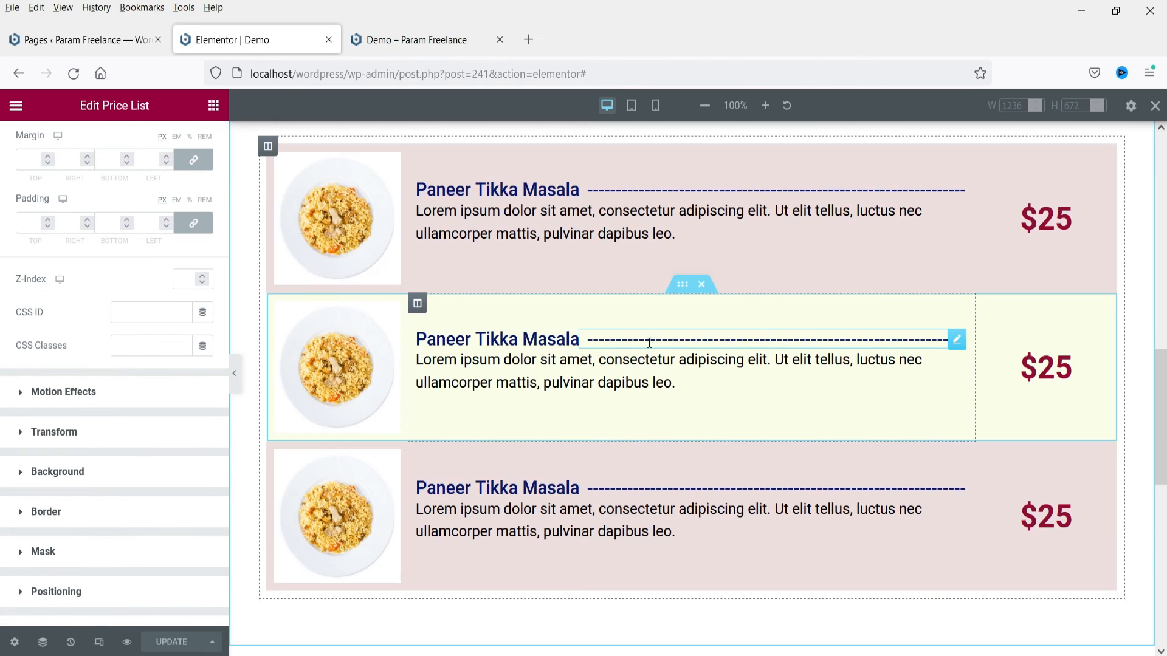